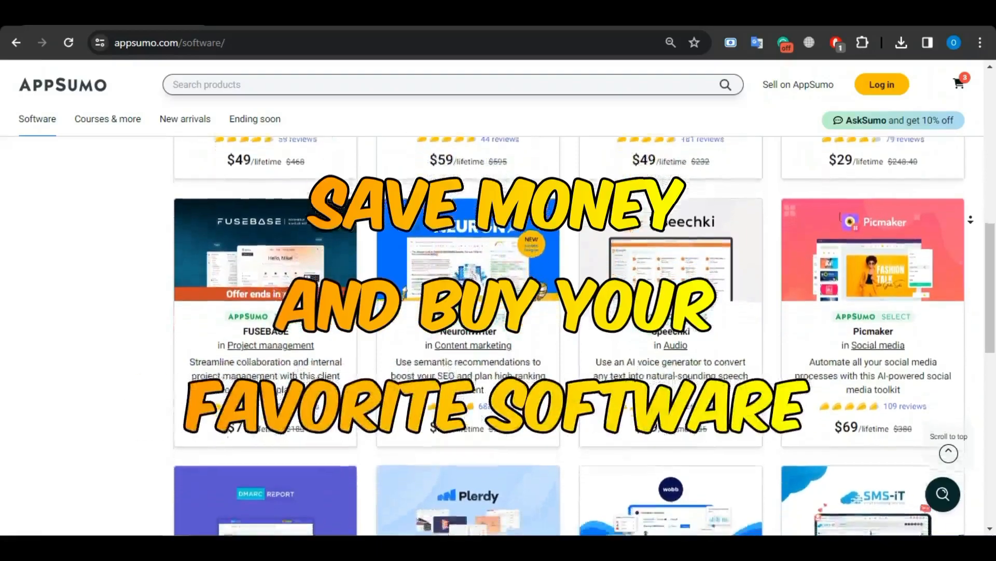
# Step: Browse the lifetime software deals listed on the AppSumo software page
pyautogui.scroll(-2, 571, 332)
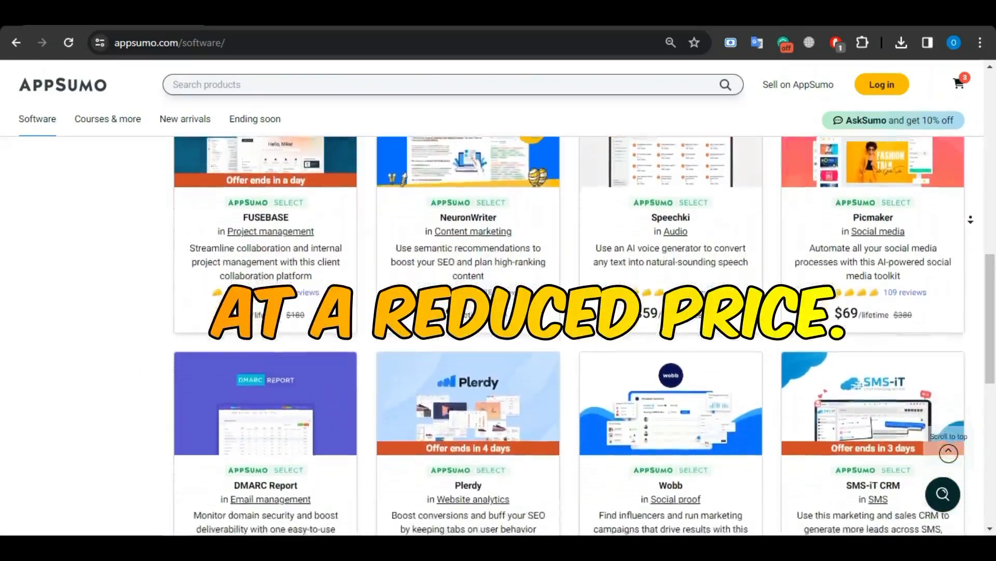
pyautogui.scroll(-2, 571, 333)
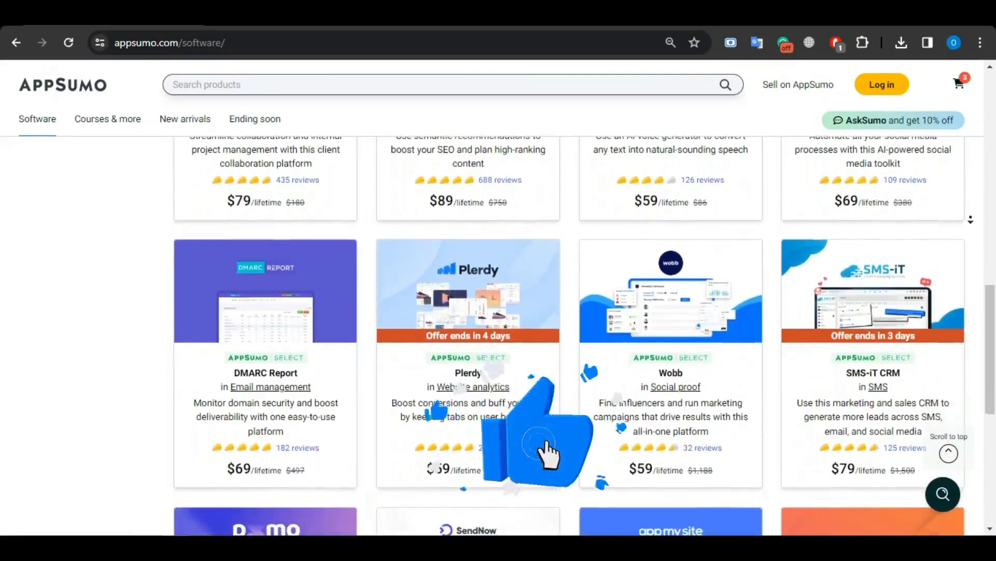
pyautogui.scroll(-2, 571, 332)
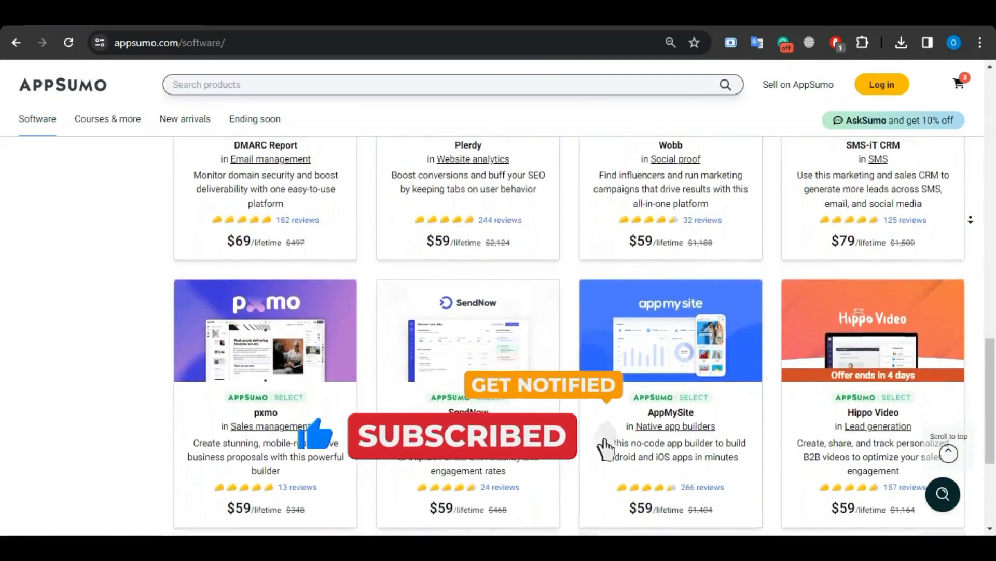
pyautogui.scroll(-2, 971, 219)
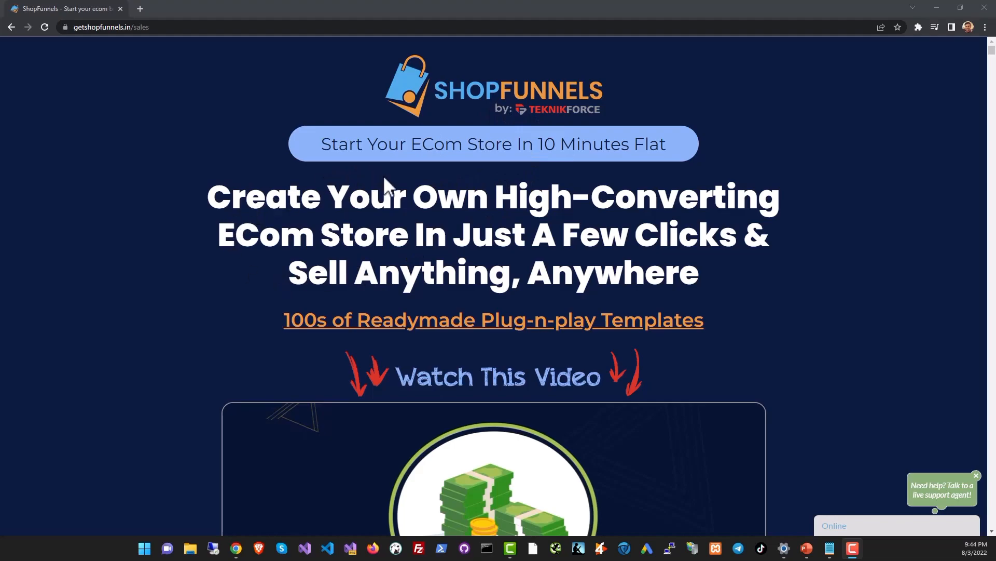
# Step: Read the headline of the ShopFunnels sales page, highlighting its phrases about creating an ecom store and selling anything, anywhere
pyautogui.moveTo(474, 238); pyautogui.dragTo(720, 234)
pyautogui.click(554, 304)
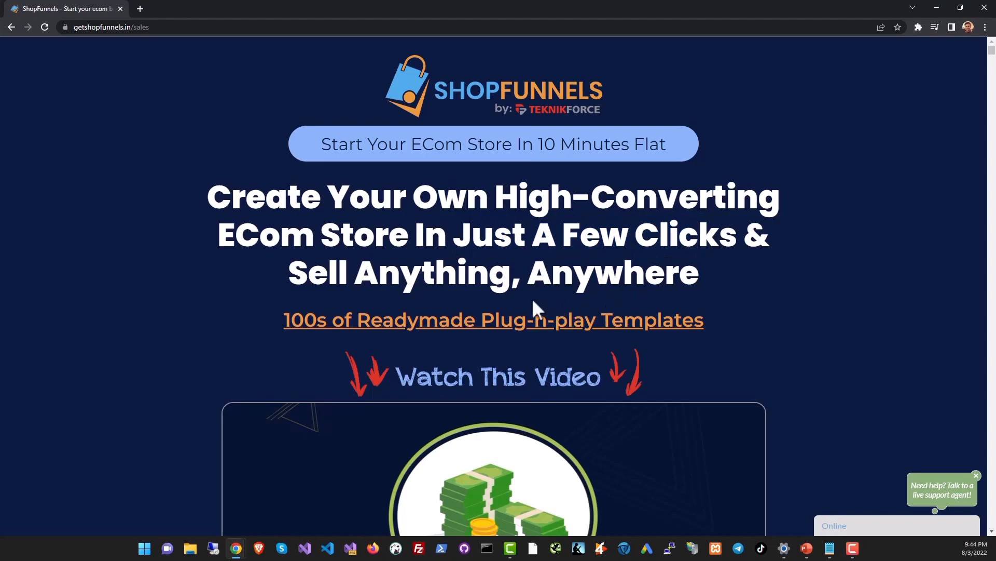
pyautogui.moveTo(340, 275); pyautogui.dragTo(439, 282)
pyautogui.click(440, 280)
pyautogui.moveTo(517, 275); pyautogui.dragTo(676, 279)
pyautogui.click(578, 304)
# Step: Examine the promo video area, feature icons and product benefits further down the ShopFunnels sales page
pyautogui.scroll(-6, 522, 342)
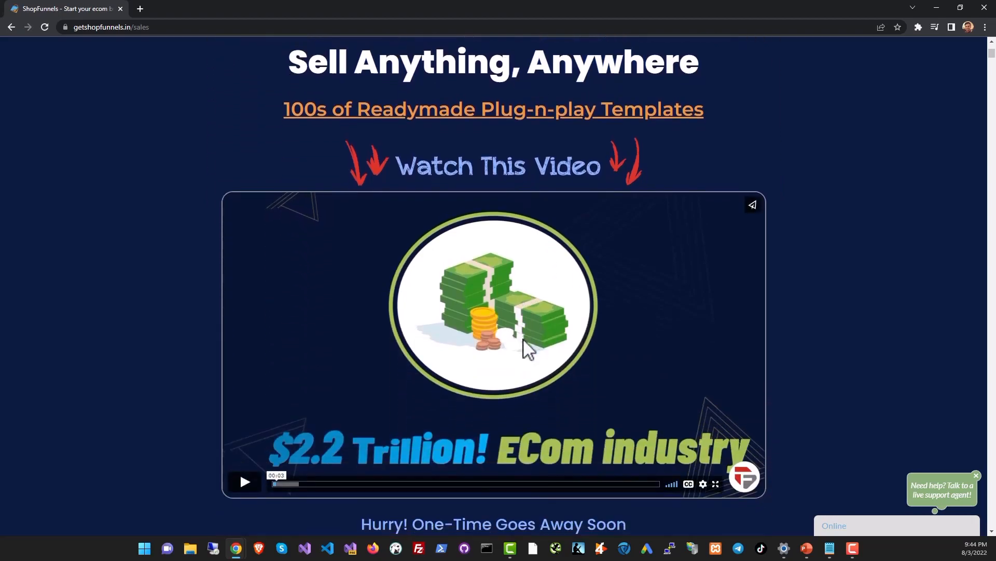
pyautogui.scroll(-9, 524, 341)
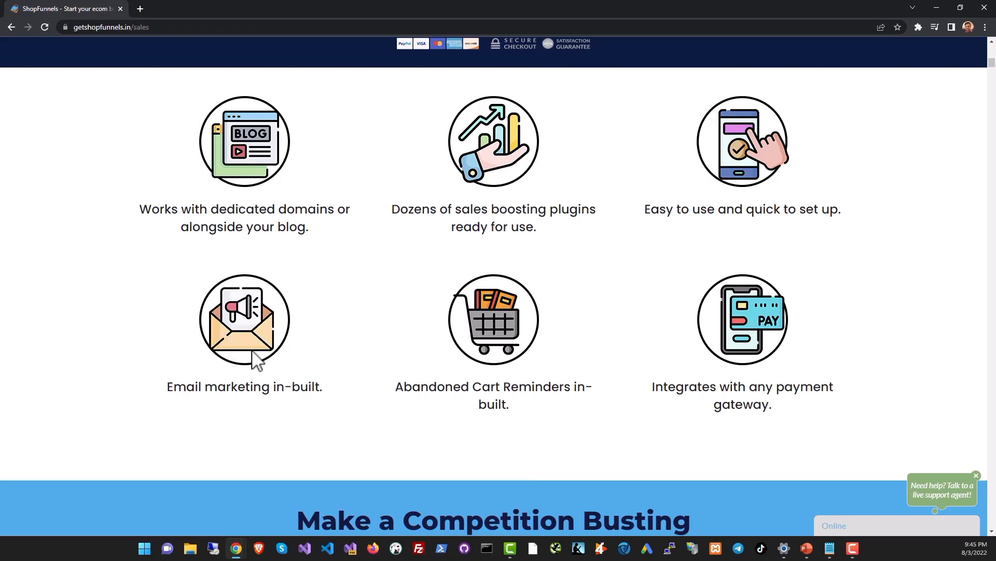
pyautogui.moveTo(467, 387); pyautogui.dragTo(527, 400)
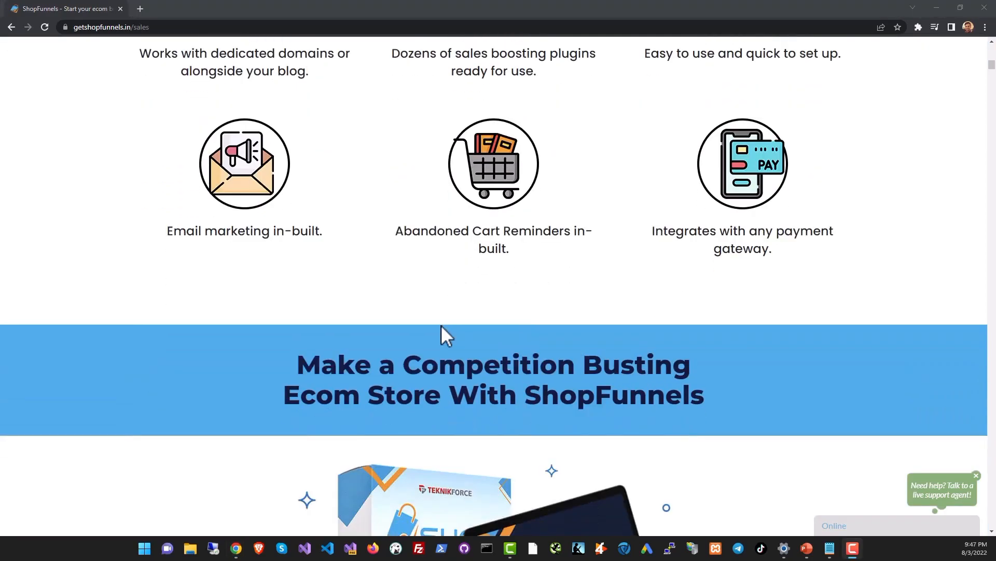
pyautogui.scroll(-7, 441, 326)
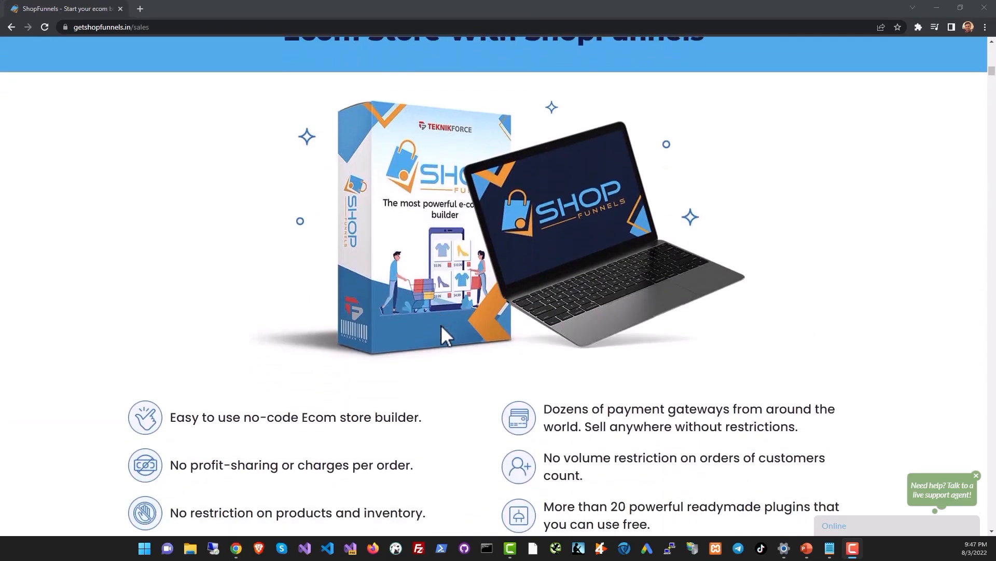
pyautogui.scroll(1, 442, 327)
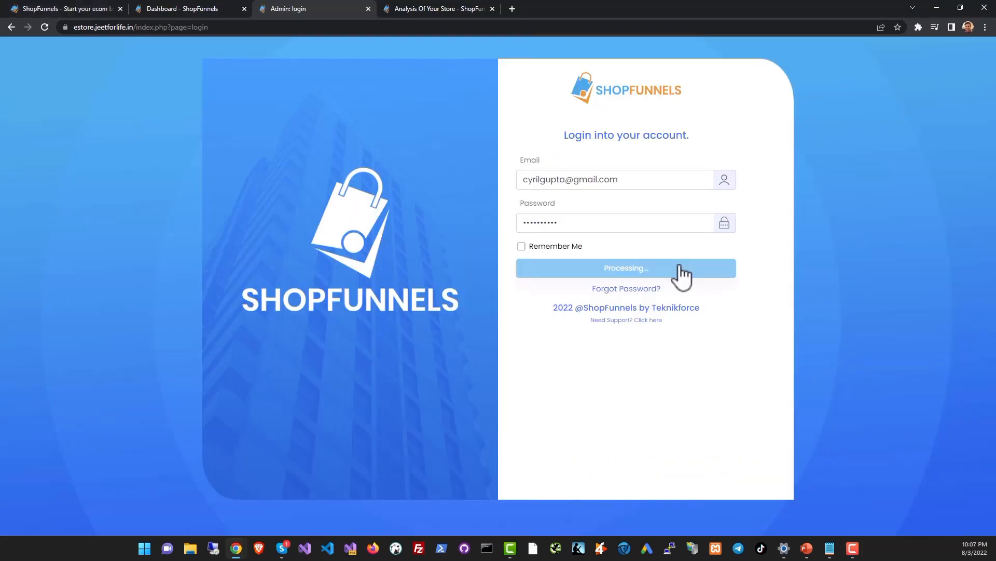
# Step: Log in to the ShopFunnels admin account with the filled-in credentials and glance over the dashboard
pyautogui.click(679, 268)
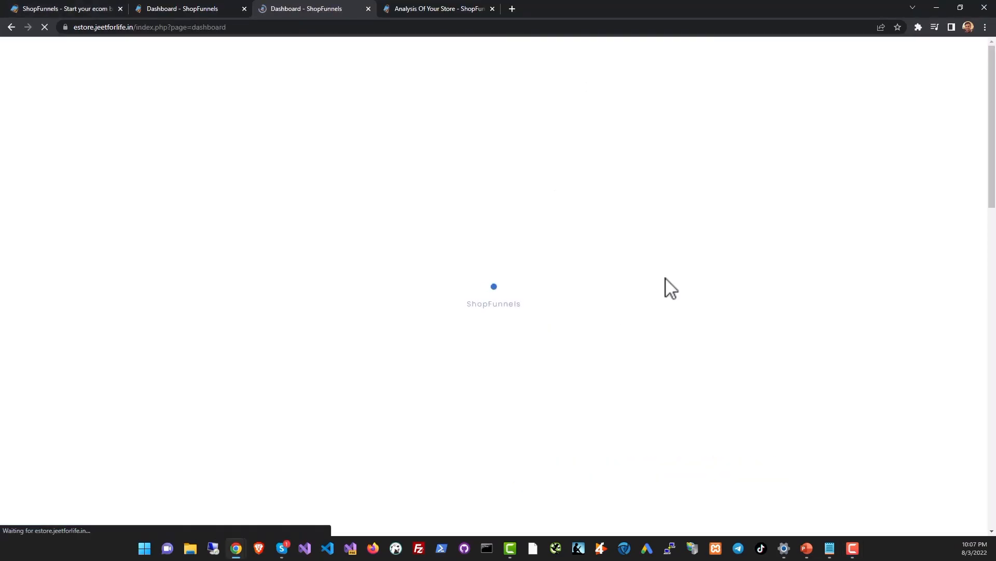
pyautogui.scroll(-5, 493, 301)
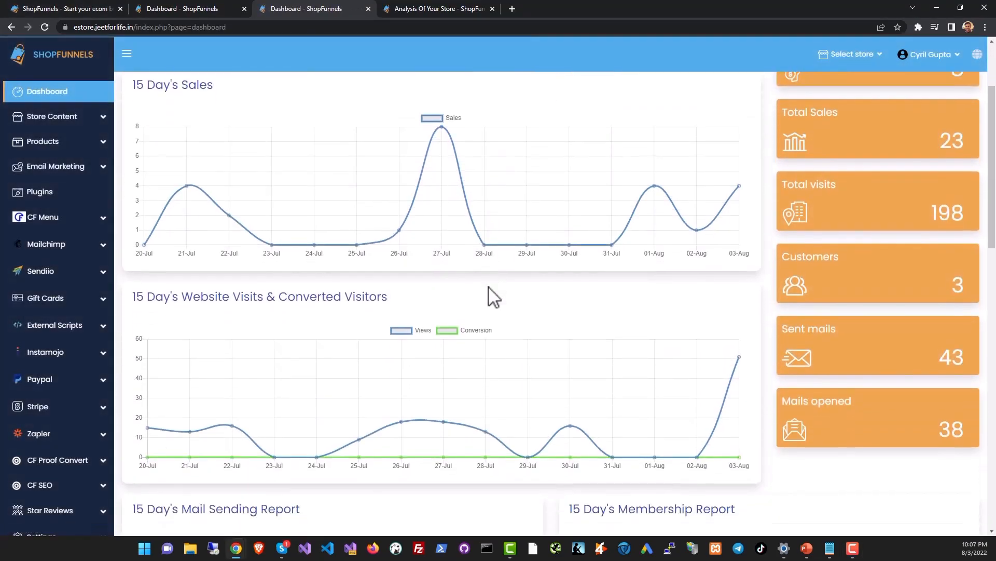
pyautogui.scroll(5, 763, 317)
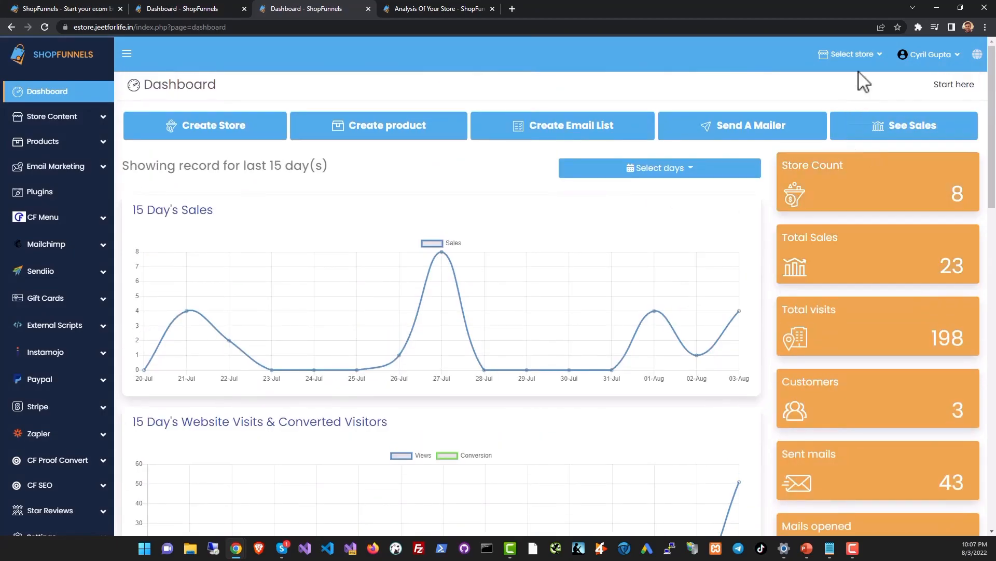
# Step: Look through the list of existing stores in the store selector, then close it
pyautogui.click(861, 61)
pyautogui.scroll(-2, 839, 176)
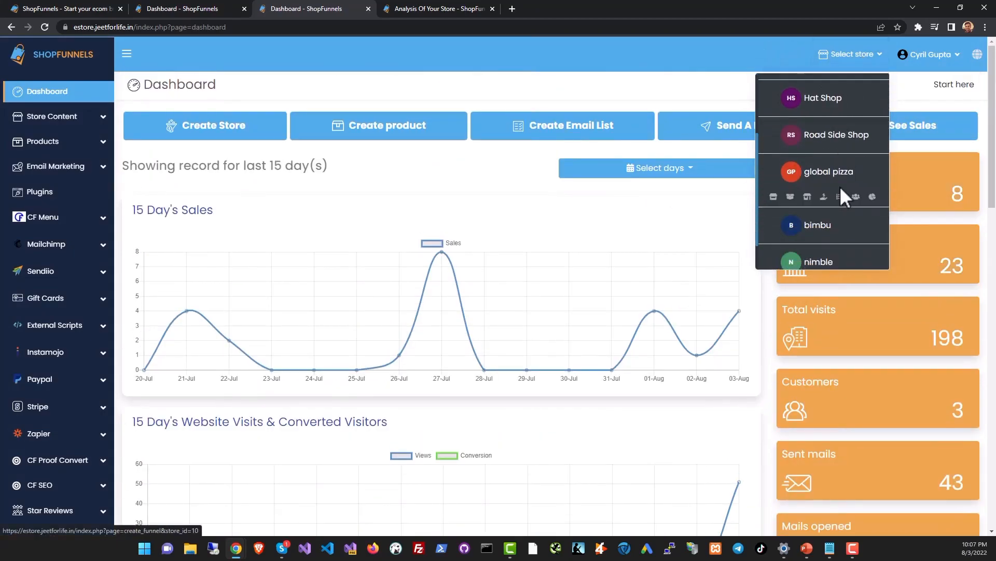
pyautogui.scroll(-1, 840, 197)
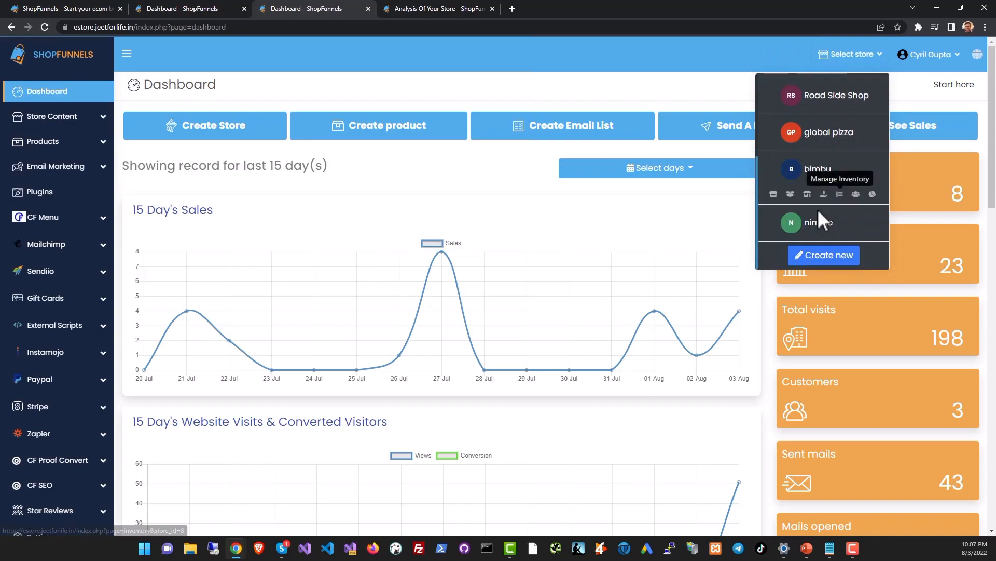
pyautogui.click(659, 201)
# Step: Review the dashboard's sales, website visits, mail sending and membership reports and the Latest Store table
pyautogui.scroll(-1, 628, 259)
pyautogui.scroll(-1, 624, 267)
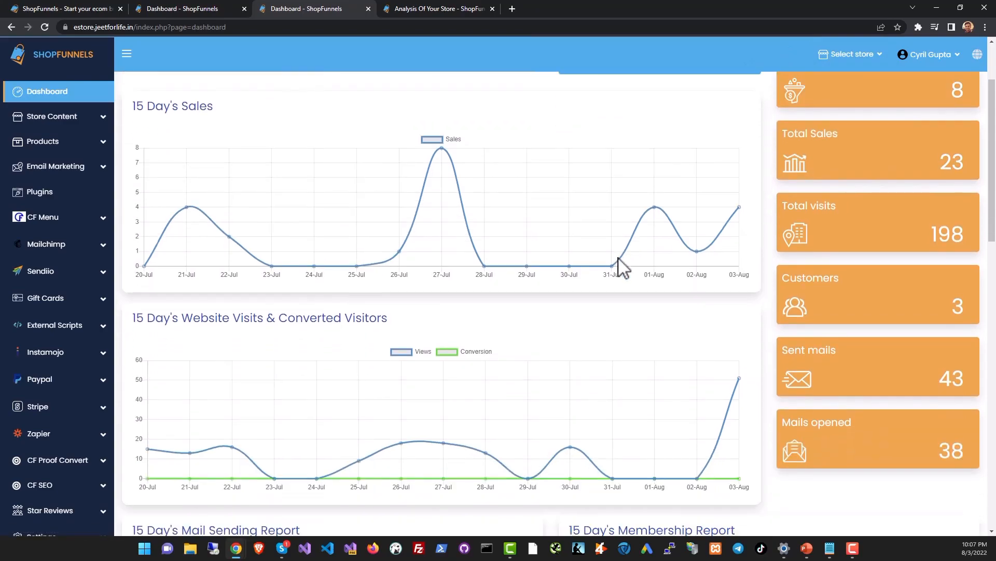
pyautogui.scroll(-4, 485, 285)
pyautogui.scroll(5, 338, 276)
pyautogui.scroll(-3, 338, 276)
pyautogui.scroll(-1, 340, 268)
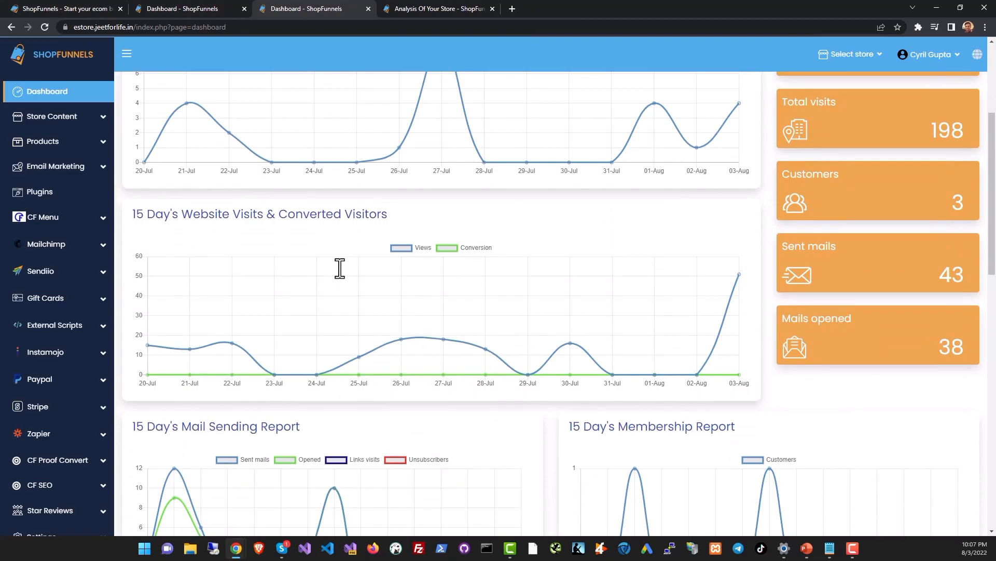
pyautogui.scroll(-2, 339, 268)
pyautogui.scroll(-2, 343, 280)
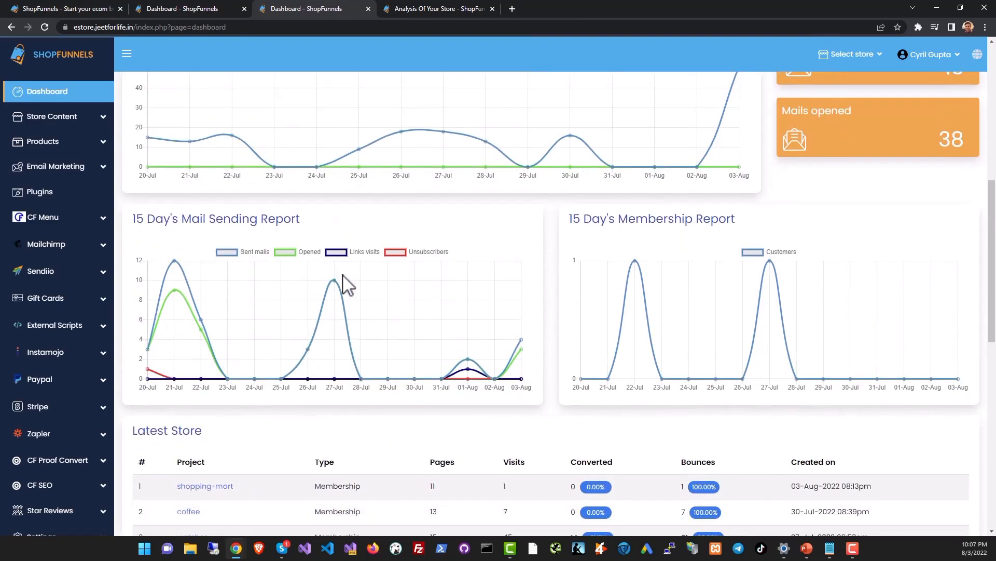
pyautogui.scroll(-2, 339, 329)
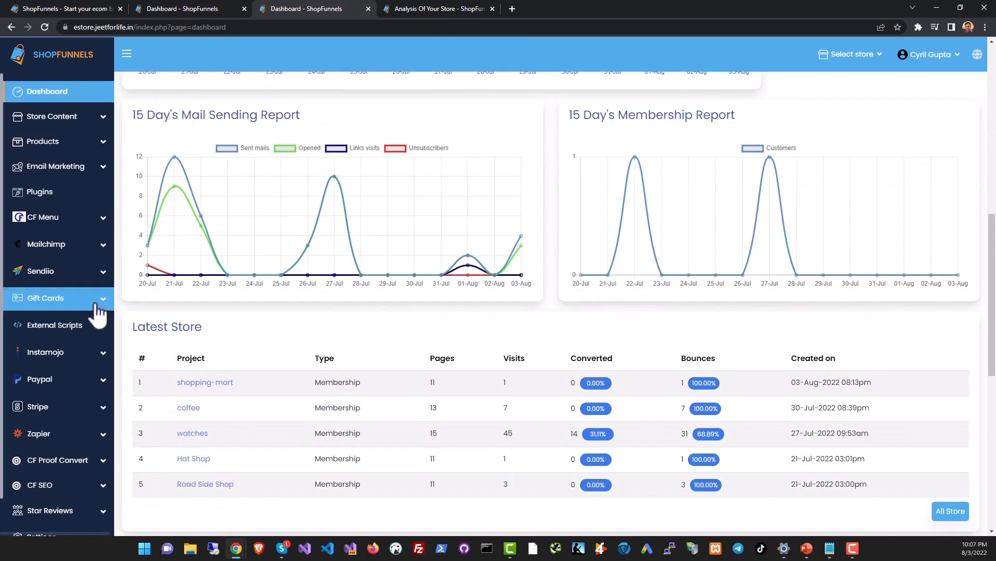
pyautogui.scroll(10, 174, 311)
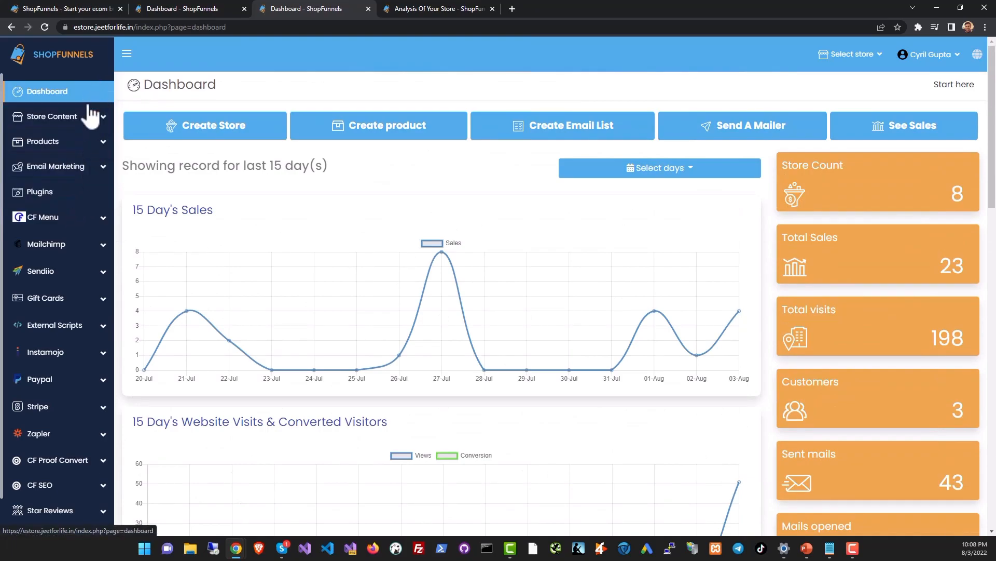
# Step: Expand the Store Content, Products and Email Marketing sections and look through their entries and the plugin items below
pyautogui.click(83, 121)
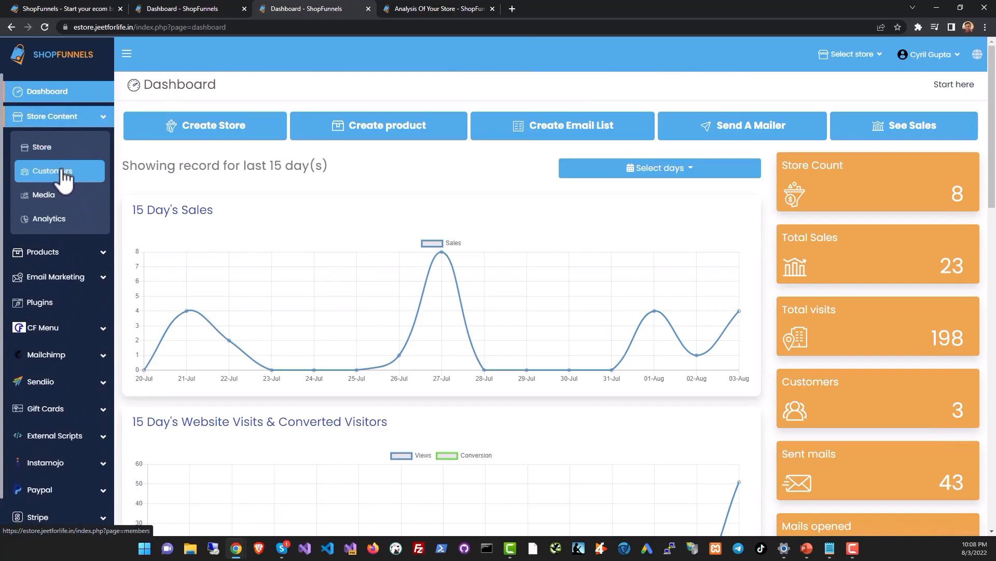
pyautogui.click(82, 258)
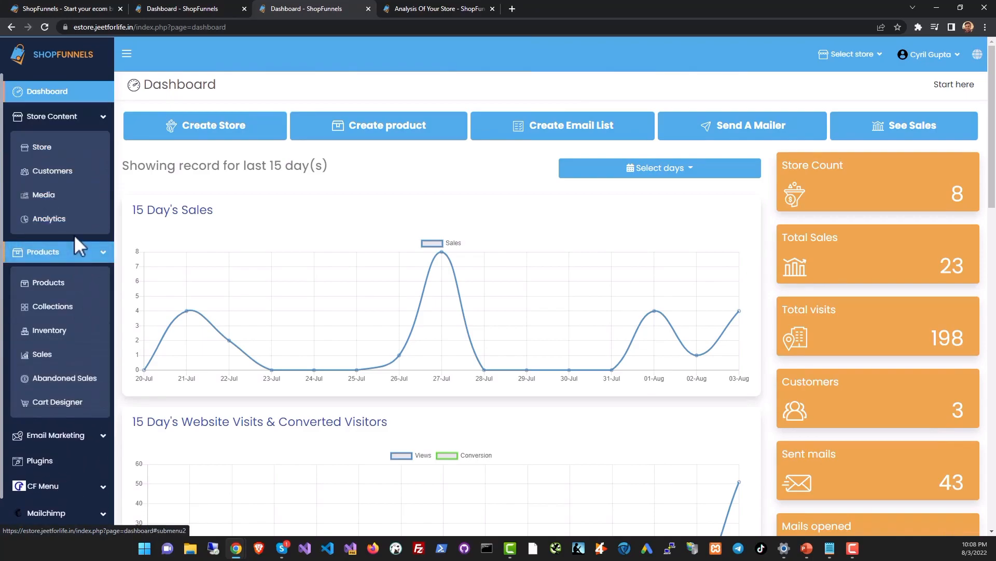
pyautogui.scroll(-1, 79, 306)
pyautogui.scroll(-3, 78, 301)
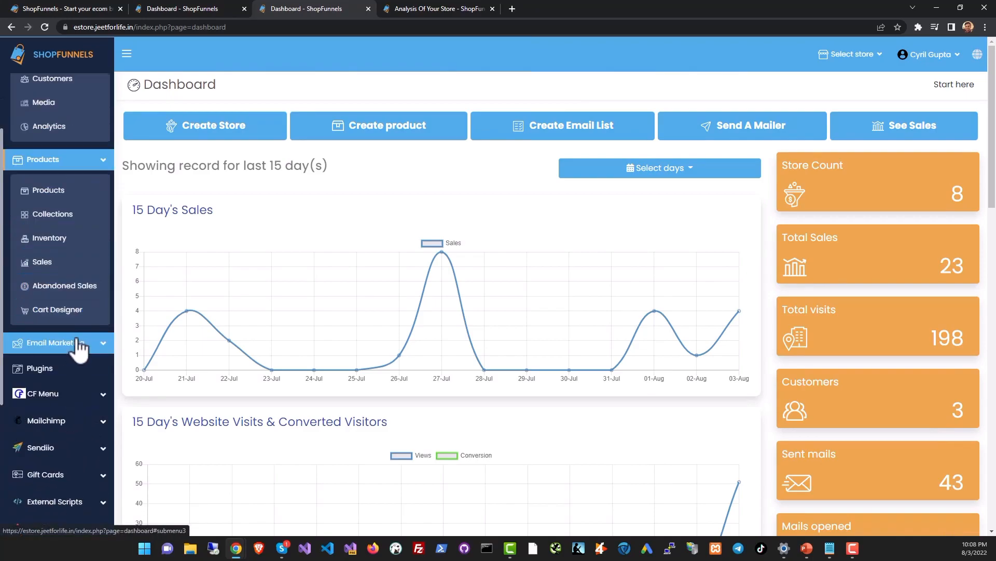
pyautogui.click(80, 297)
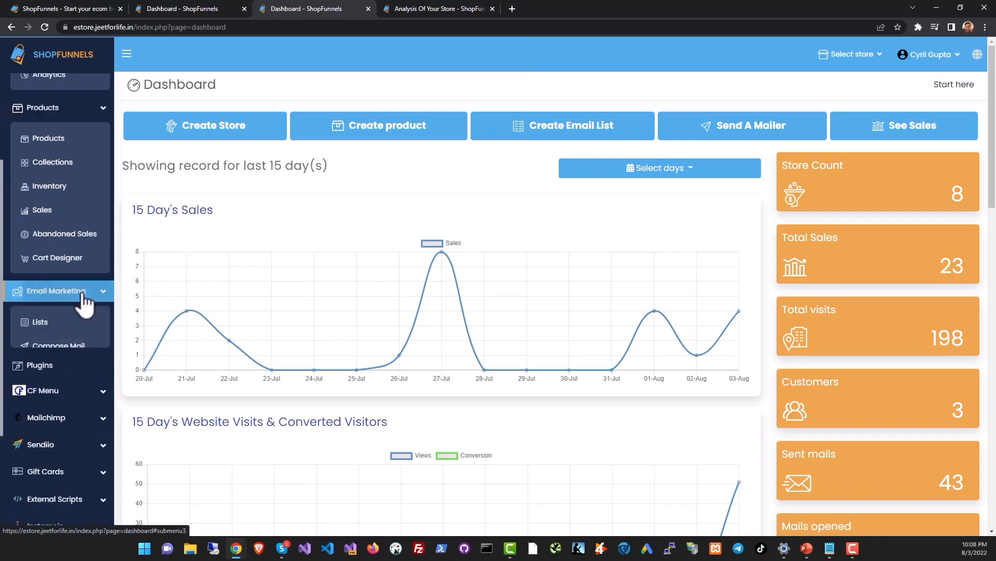
pyautogui.scroll(-1, 85, 358)
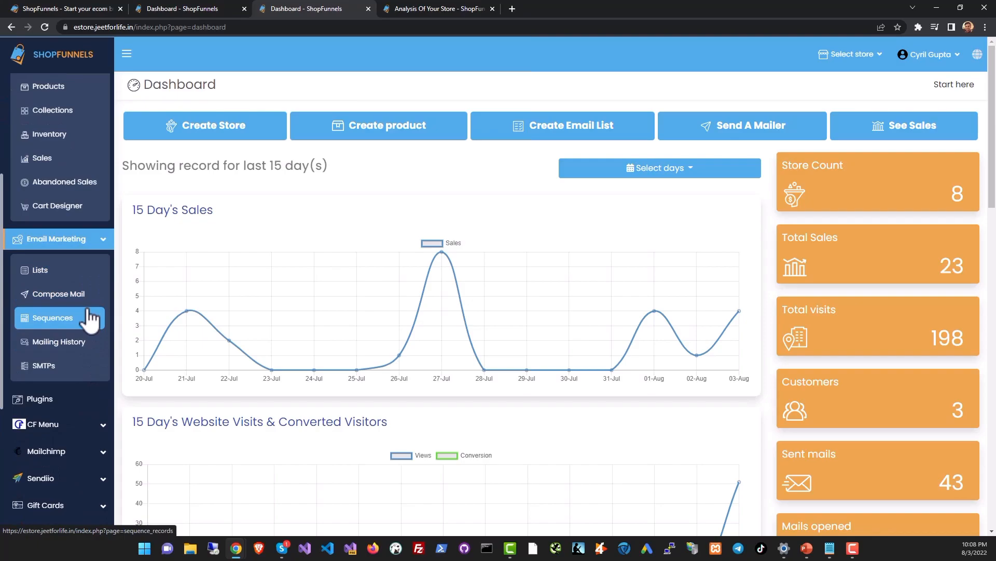
pyautogui.scroll(-1, 87, 358)
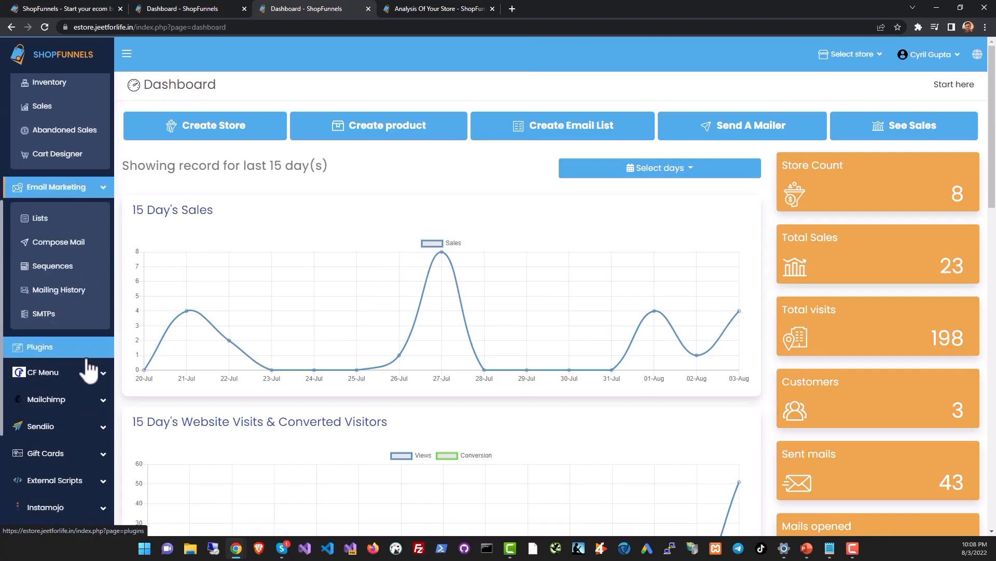
pyautogui.scroll(-2, 89, 369)
pyautogui.scroll(-2, 63, 285)
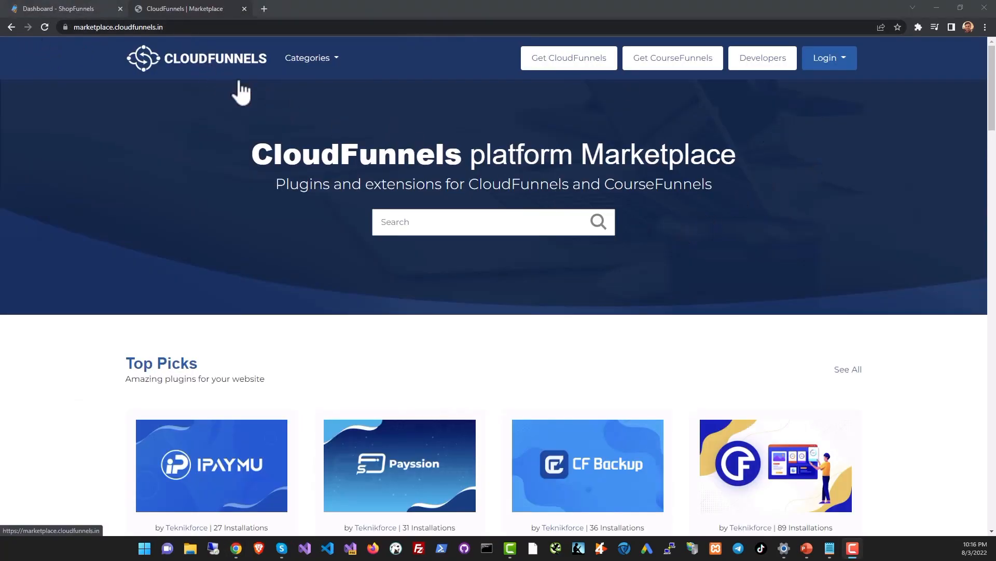
# Step: Browse the Top Picks, New and Sales plugin sections on the CloudFunnels Marketplace home page
pyautogui.scroll(-2, 295, 218)
pyautogui.scroll(-1, 301, 229)
pyautogui.scroll(-3, 434, 178)
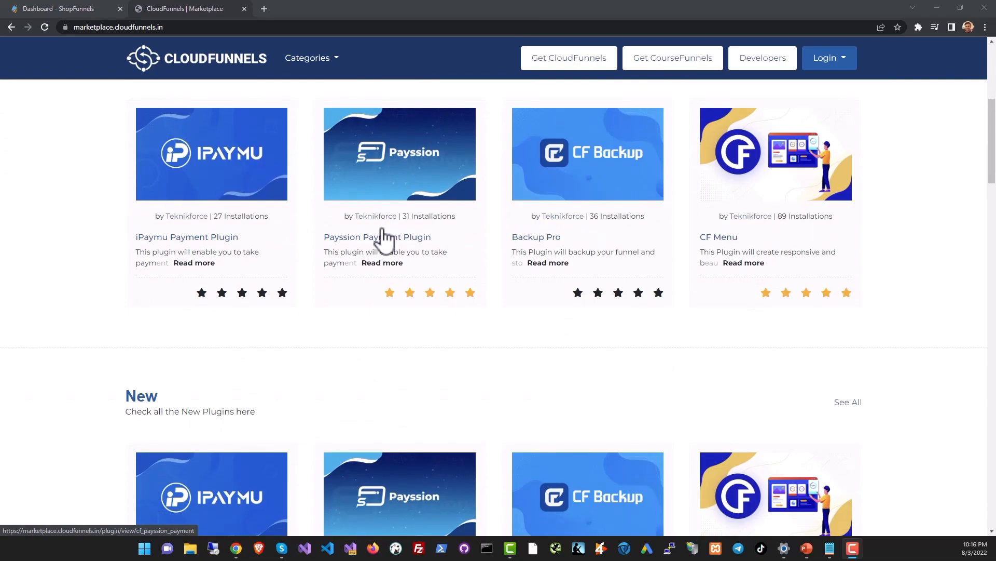
pyautogui.scroll(-2, 381, 231)
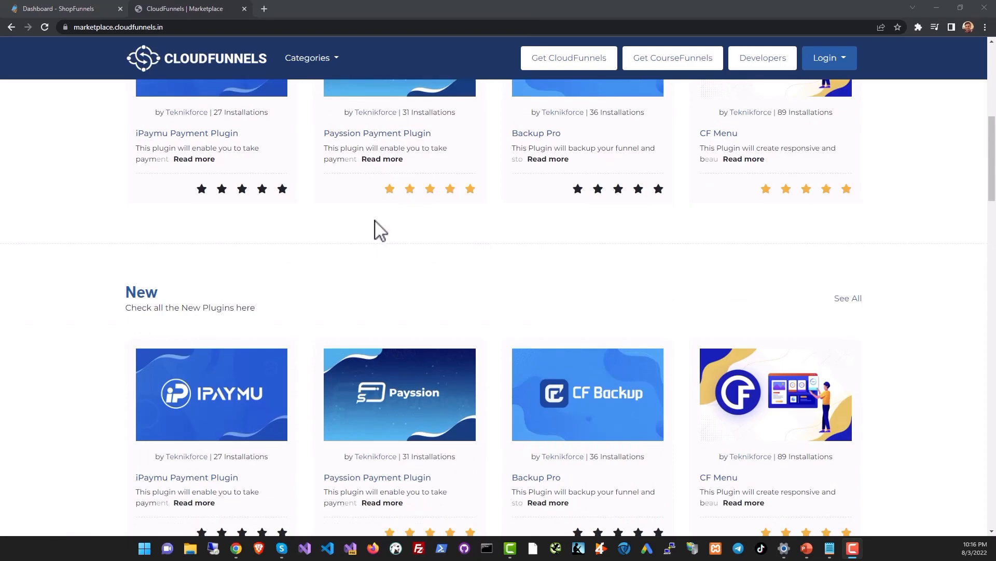
pyautogui.scroll(-4, 358, 226)
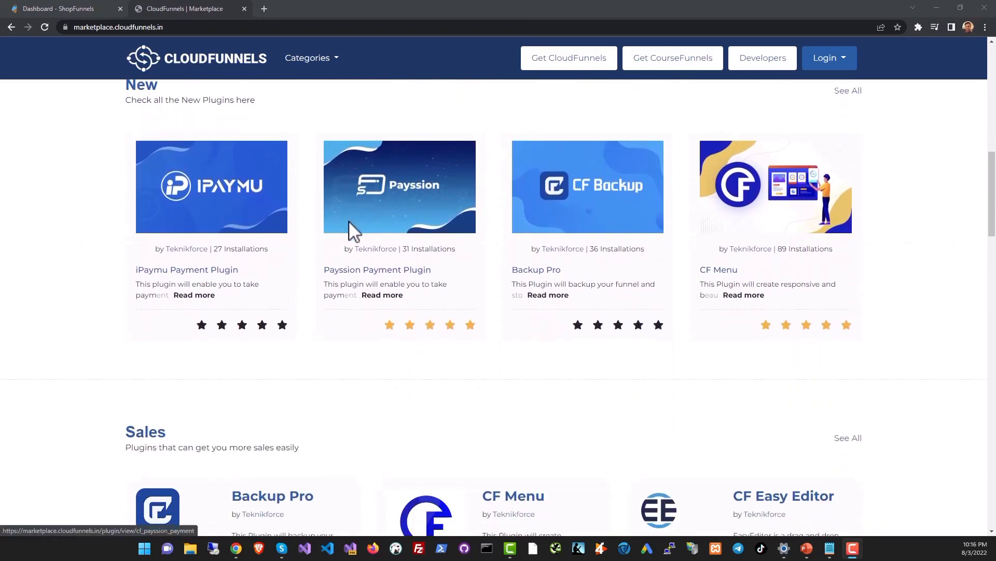
pyautogui.scroll(-3, 349, 226)
pyautogui.scroll(4, 384, 205)
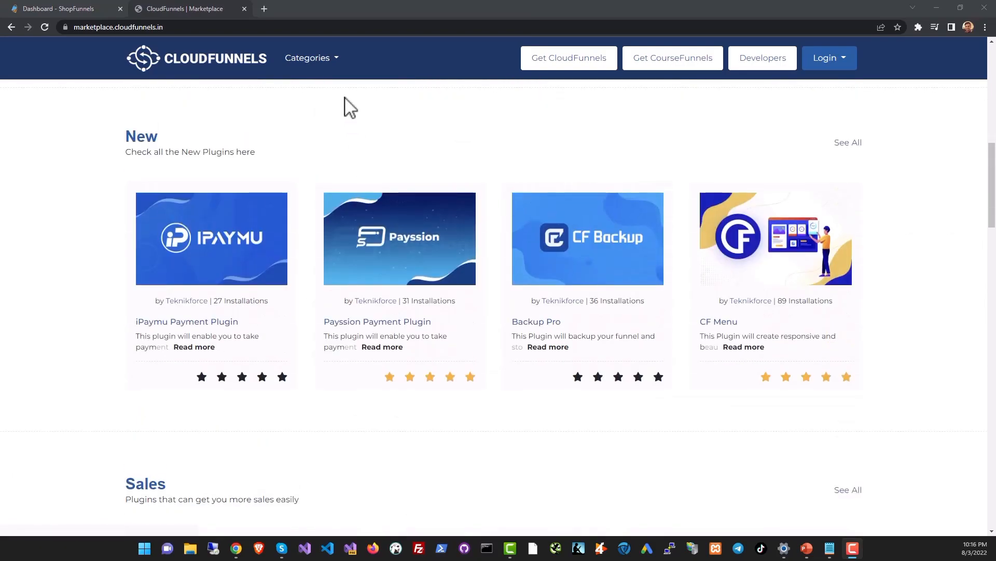
# Step: Show the marketplace plugins in the Payment Method category and look through the first two result pages
pyautogui.click(326, 61)
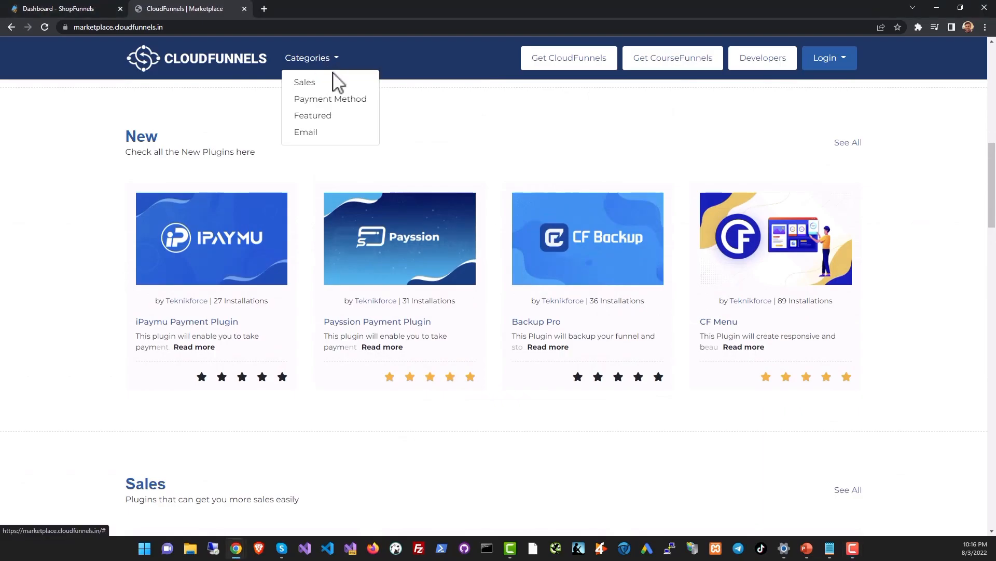
pyautogui.click(348, 105)
pyautogui.scroll(-8, 280, 225)
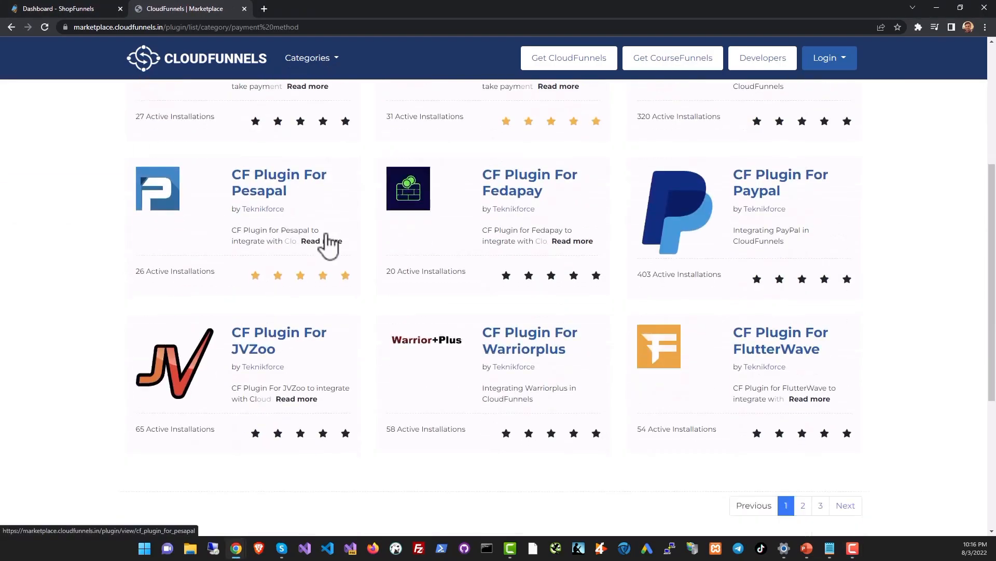
pyautogui.scroll(4, 418, 263)
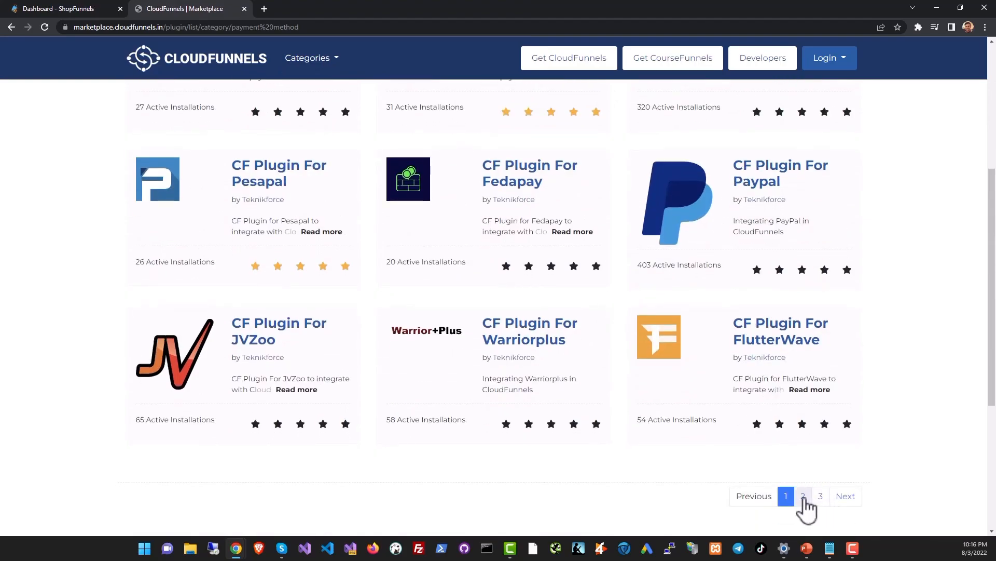
pyautogui.click(802, 497)
pyautogui.scroll(-7, 602, 389)
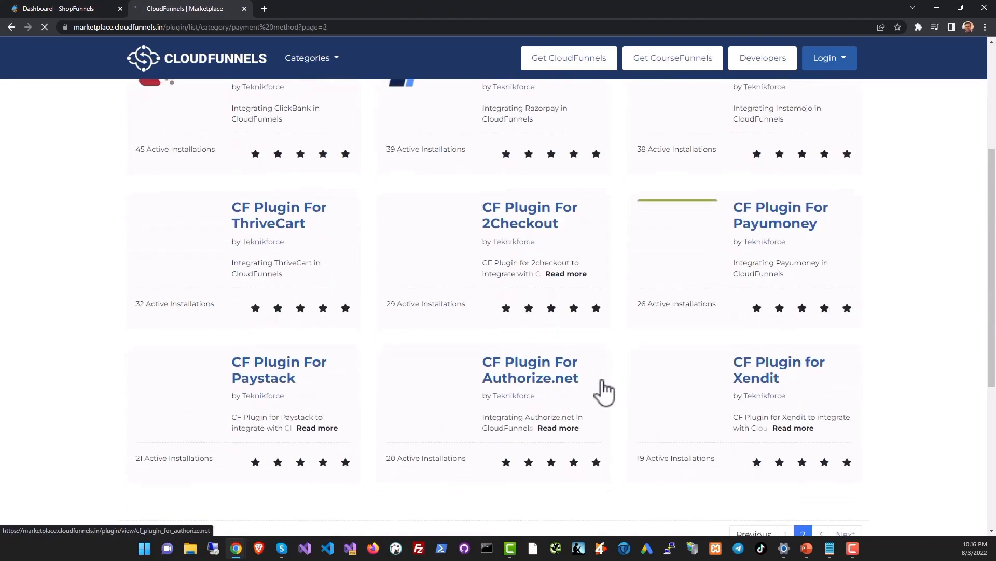
# Step: Show the marketplace plugins in the Email category, look through the first result page and open page 3
pyautogui.scroll(6, 611, 391)
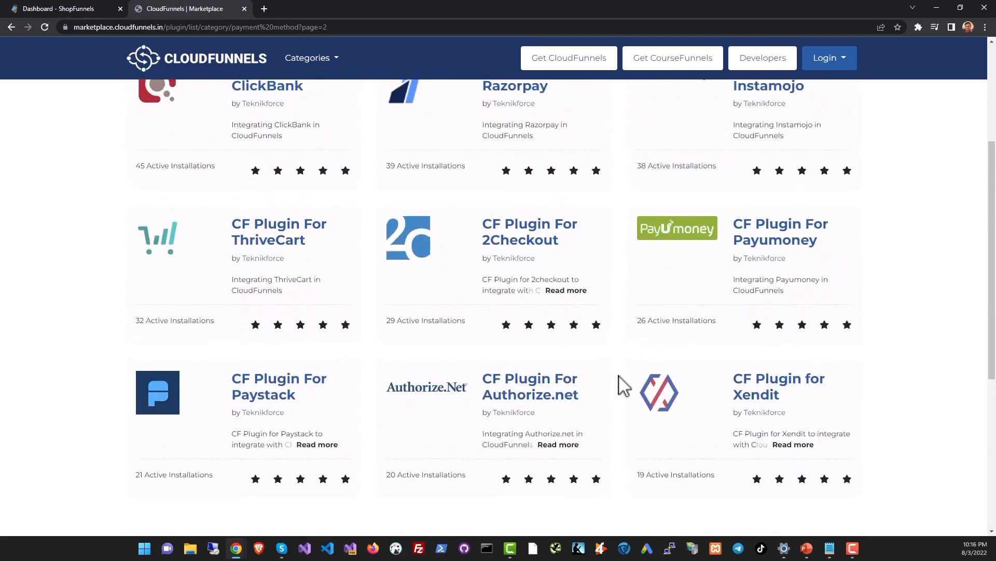
pyautogui.scroll(1, 622, 385)
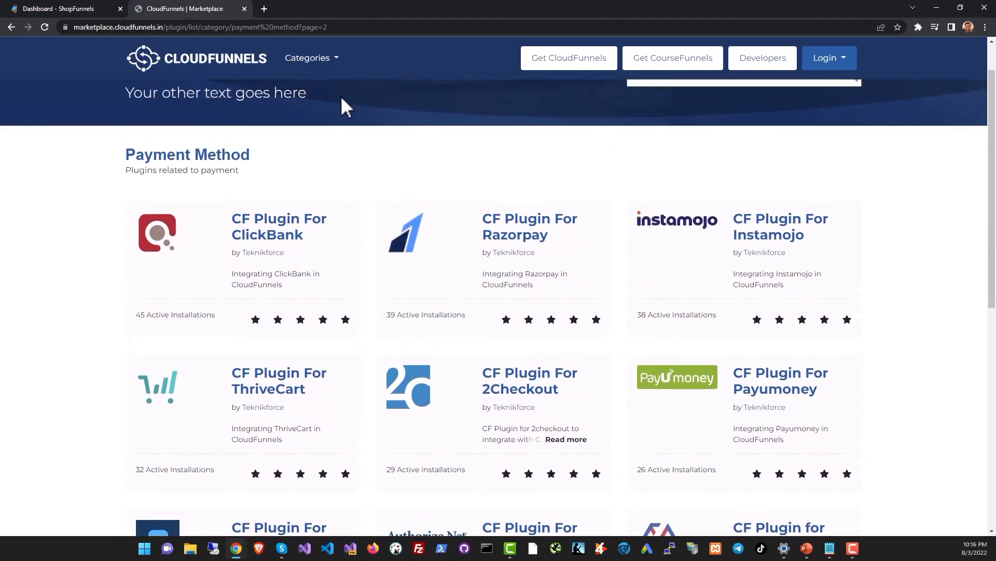
pyautogui.click(315, 58)
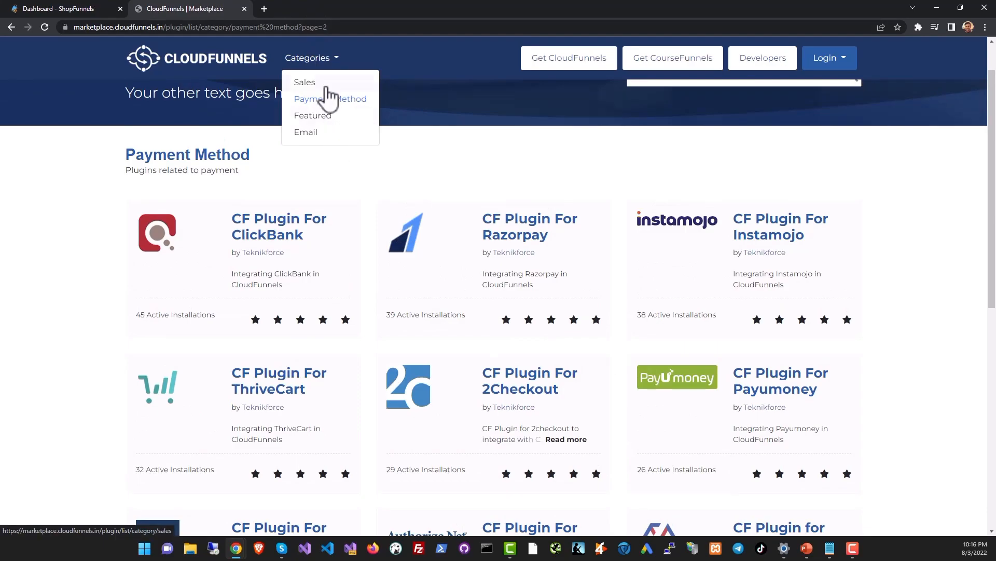
pyautogui.click(323, 136)
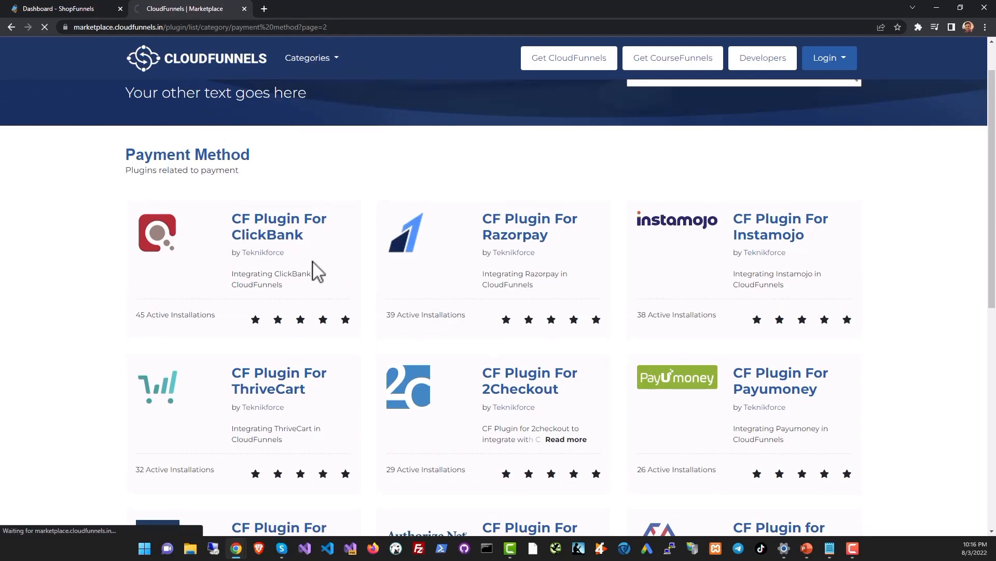
pyautogui.scroll(-10, 670, 353)
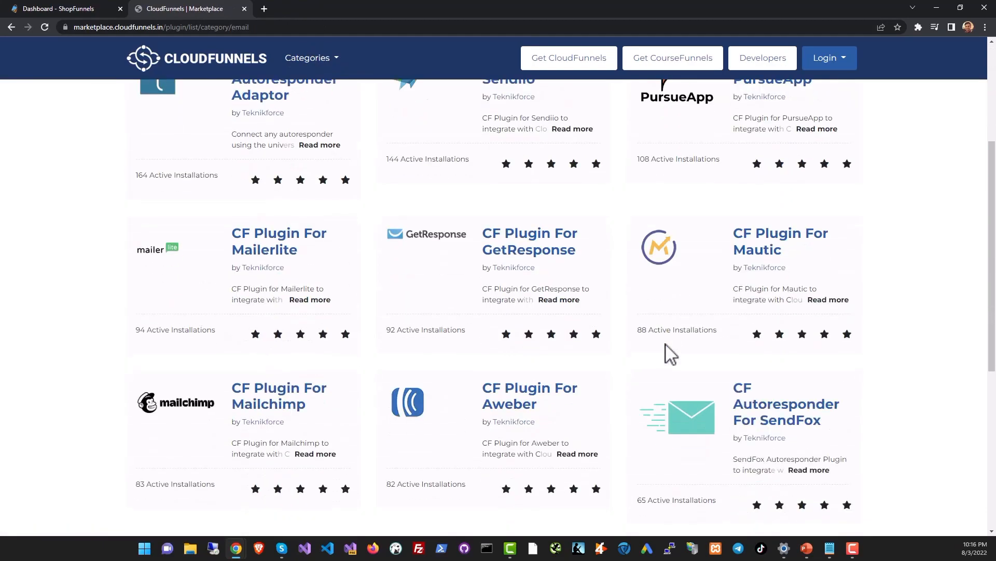
pyautogui.scroll(8, 760, 344)
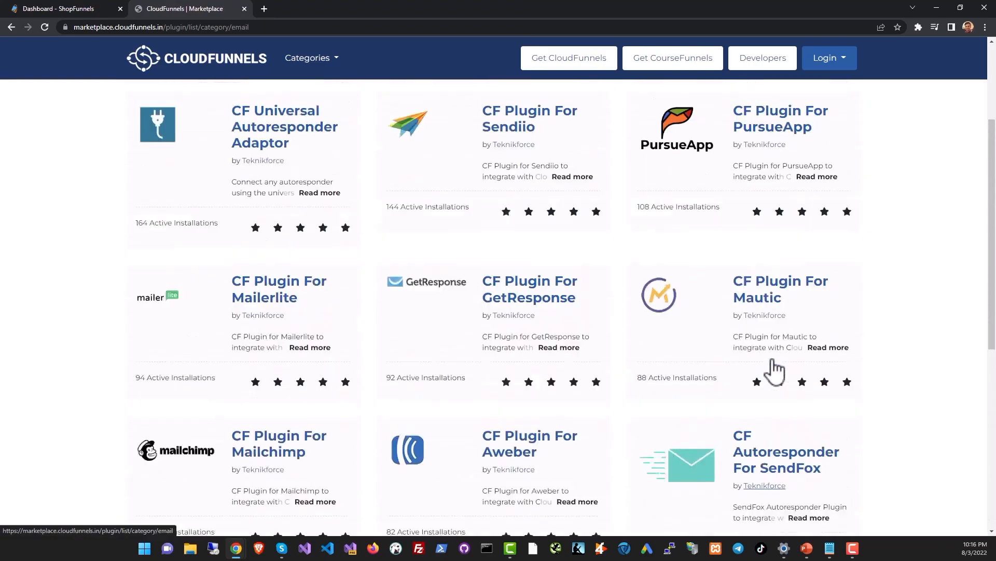
pyautogui.scroll(2, 474, 285)
pyautogui.scroll(-4, 674, 385)
pyautogui.scroll(-2, 789, 490)
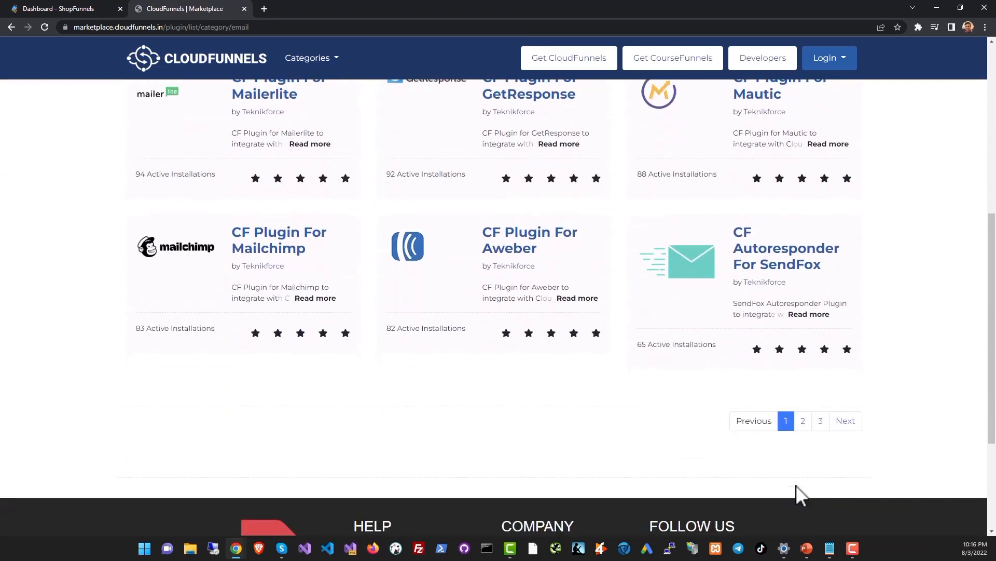
pyautogui.click(820, 422)
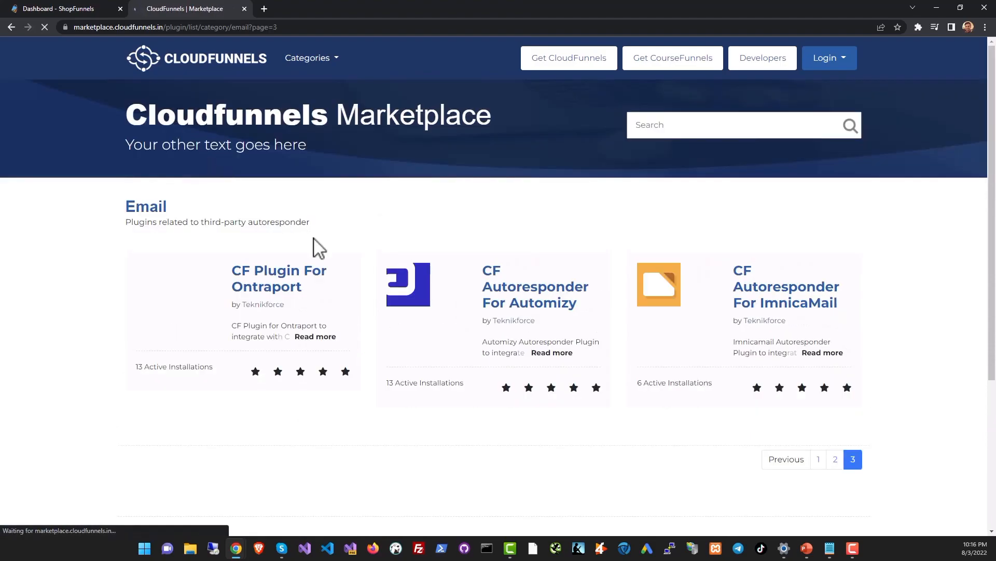
# Step: Look through both result pages of the Sales plugin category and return to the marketplace home page
pyautogui.click(311, 59)
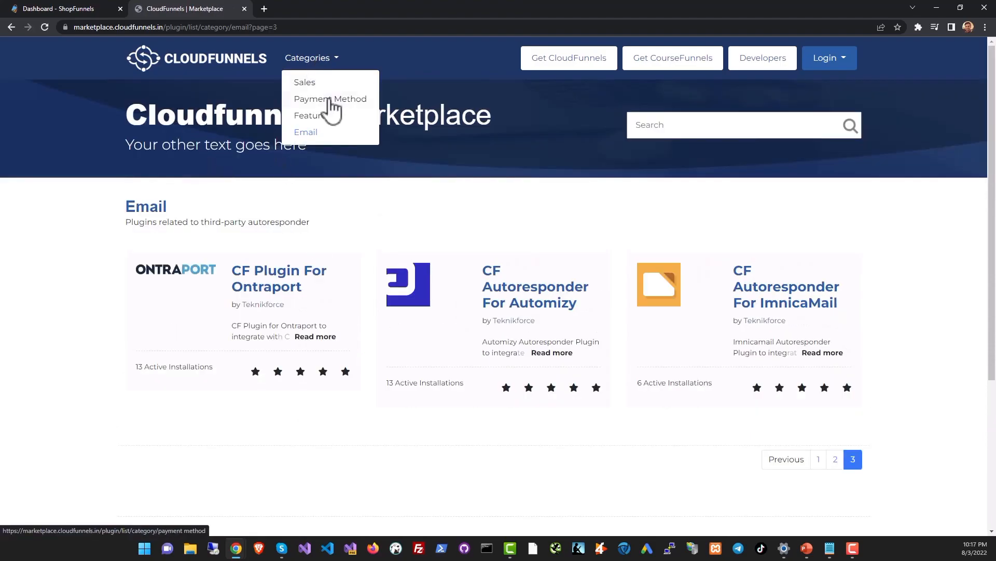
pyautogui.click(323, 85)
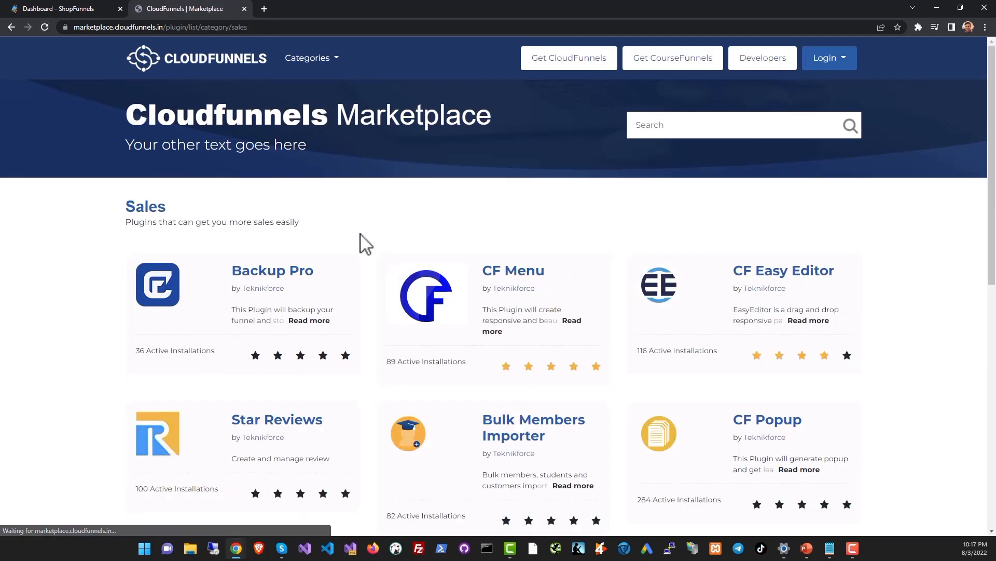
pyautogui.scroll(-4, 319, 254)
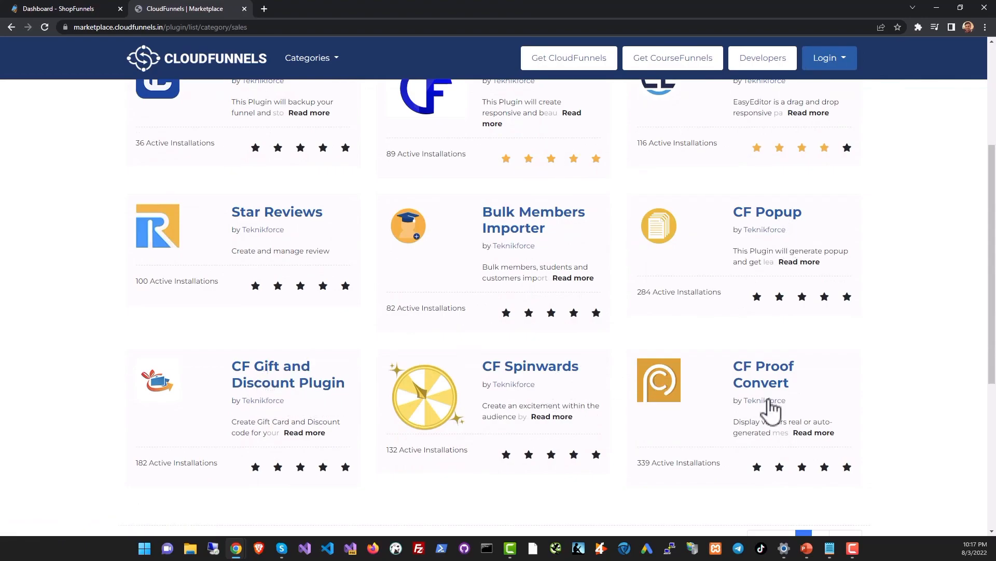
pyautogui.scroll(-2, 768, 405)
pyautogui.click(822, 436)
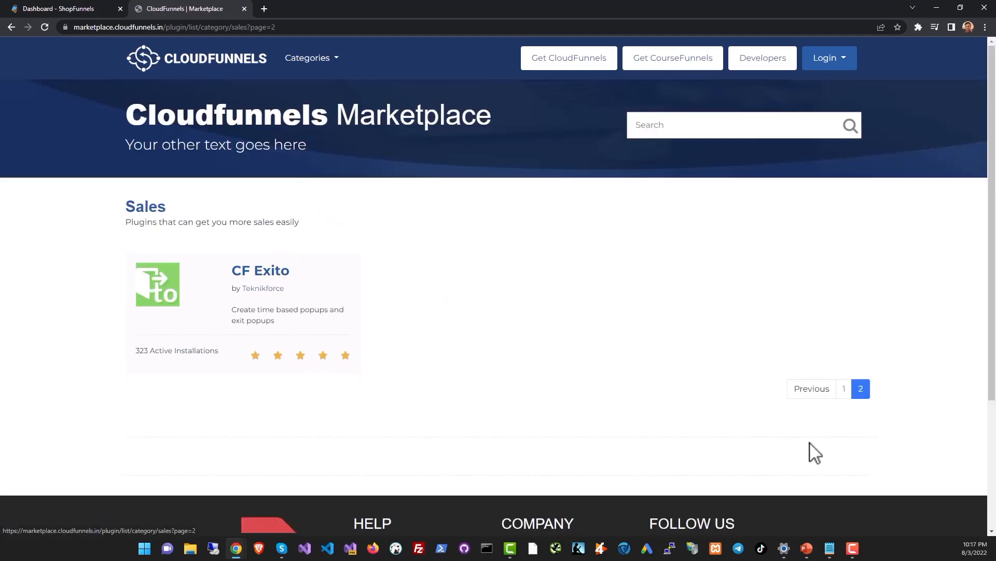
pyautogui.click(836, 392)
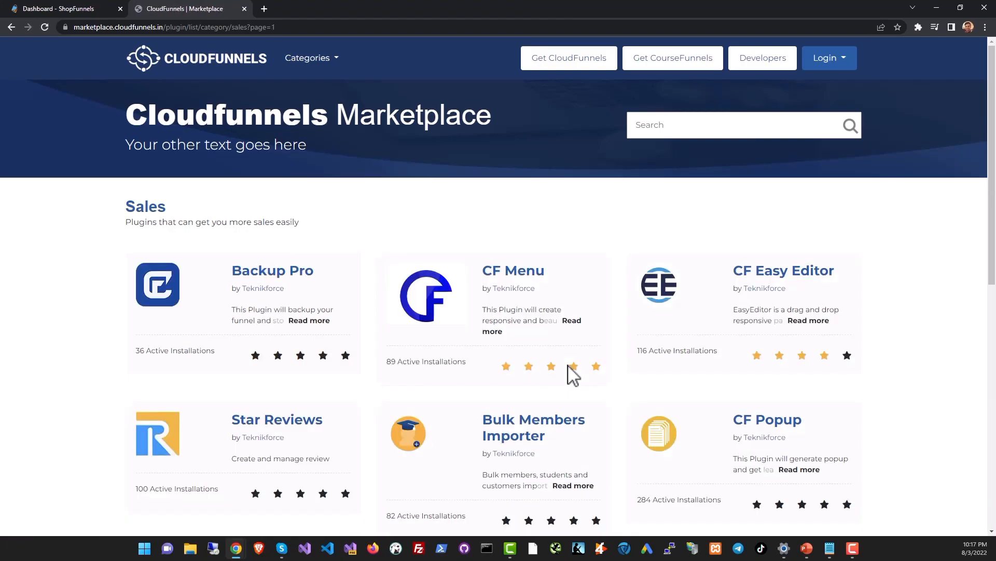
pyautogui.click(227, 62)
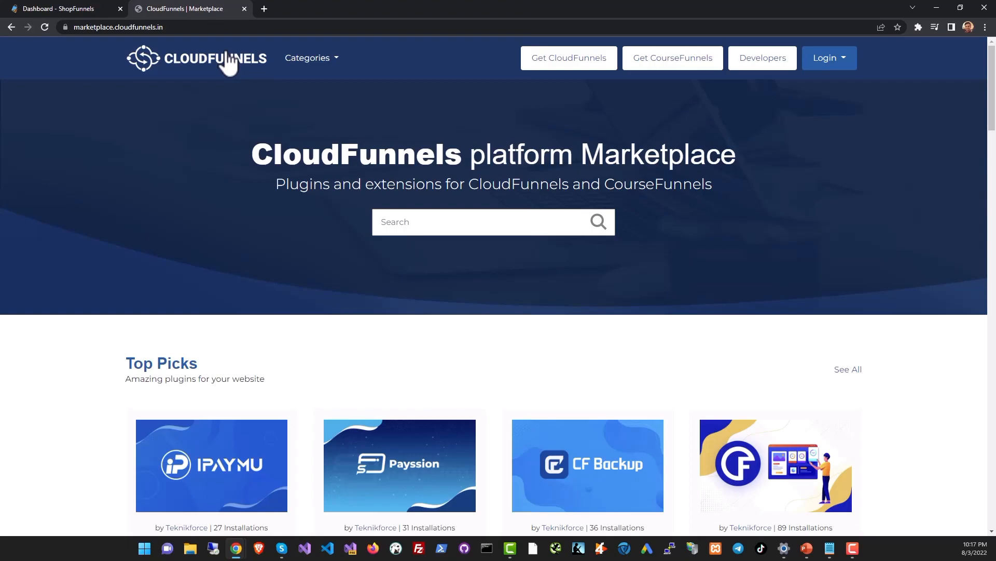
pyautogui.scroll(-6, 327, 258)
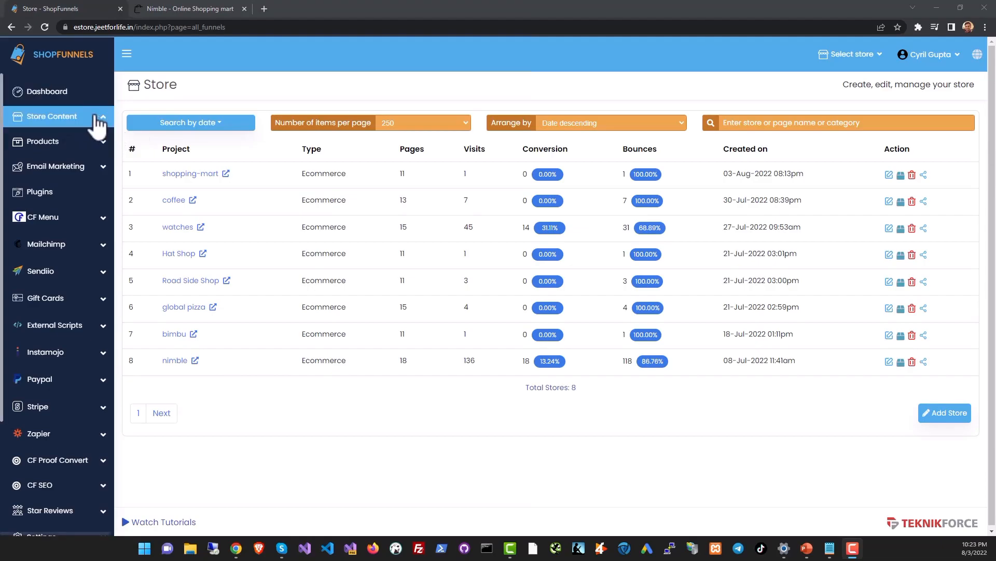
# Step: Expand the Store Content section in the ShopFunnels dashboard and open its Store list
pyautogui.click(95, 116)
pyautogui.click(97, 119)
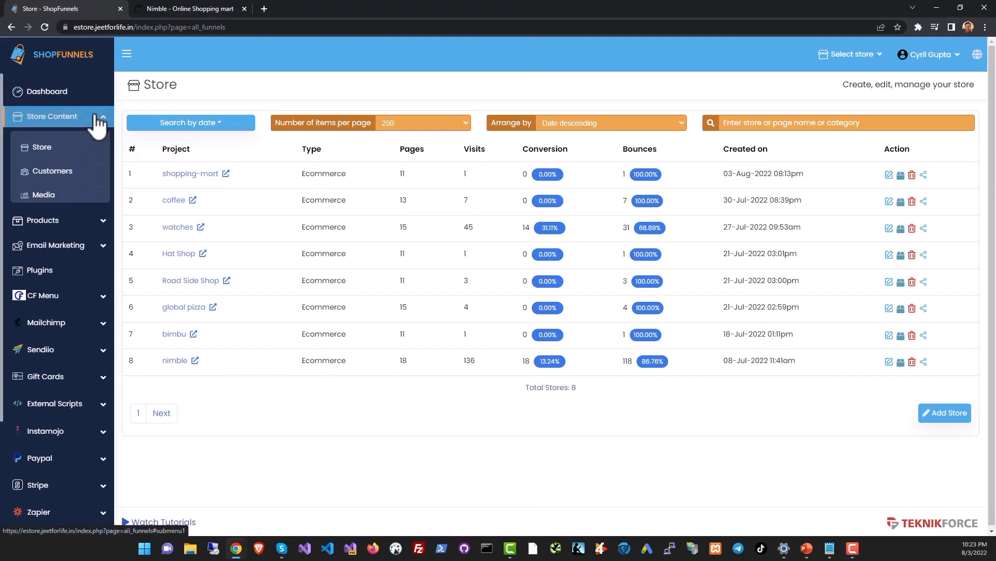
pyautogui.click(60, 149)
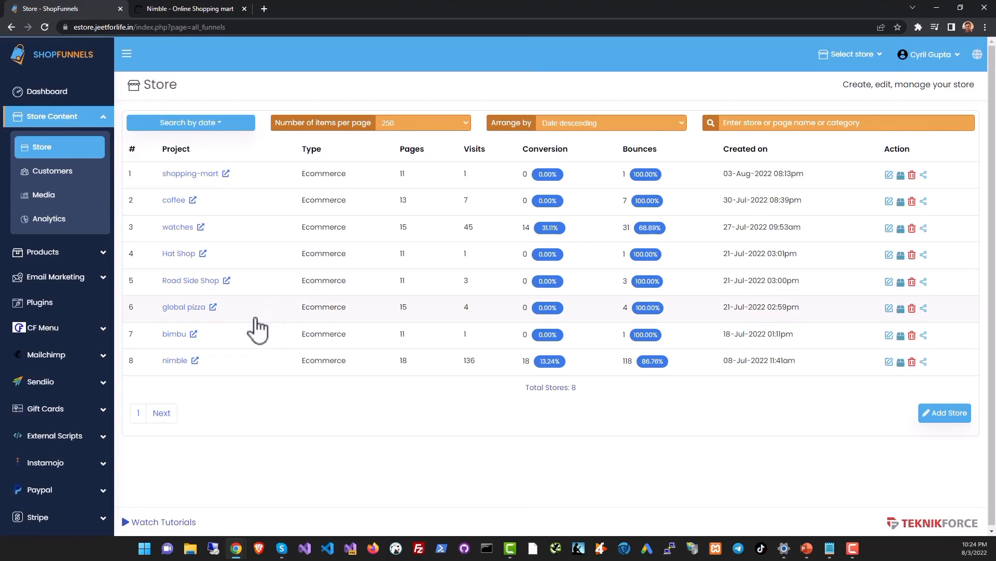
# Step: Open the live nimble store from the list and look through its home page banner, collections and products
pyautogui.click(179, 362)
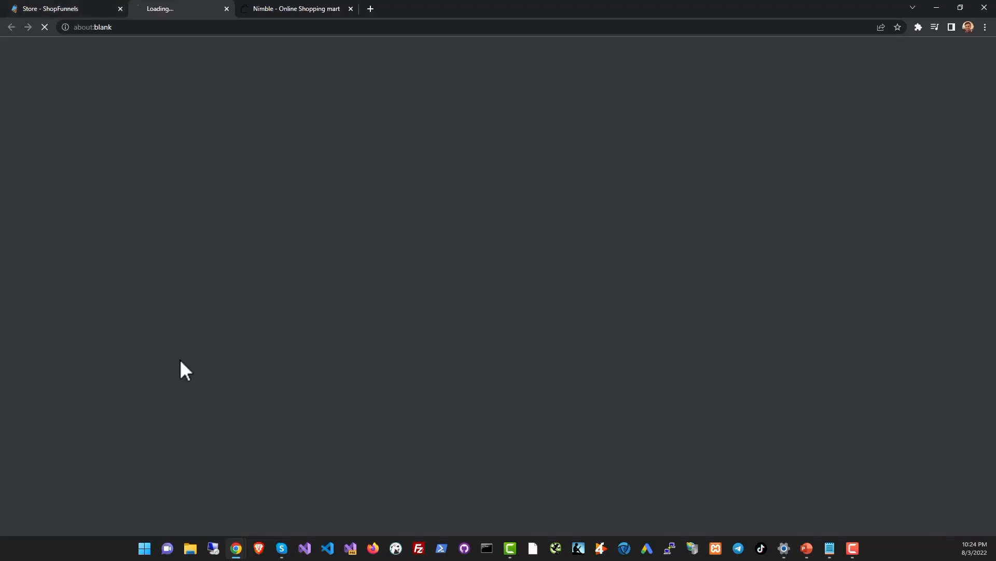
pyautogui.click(244, 9)
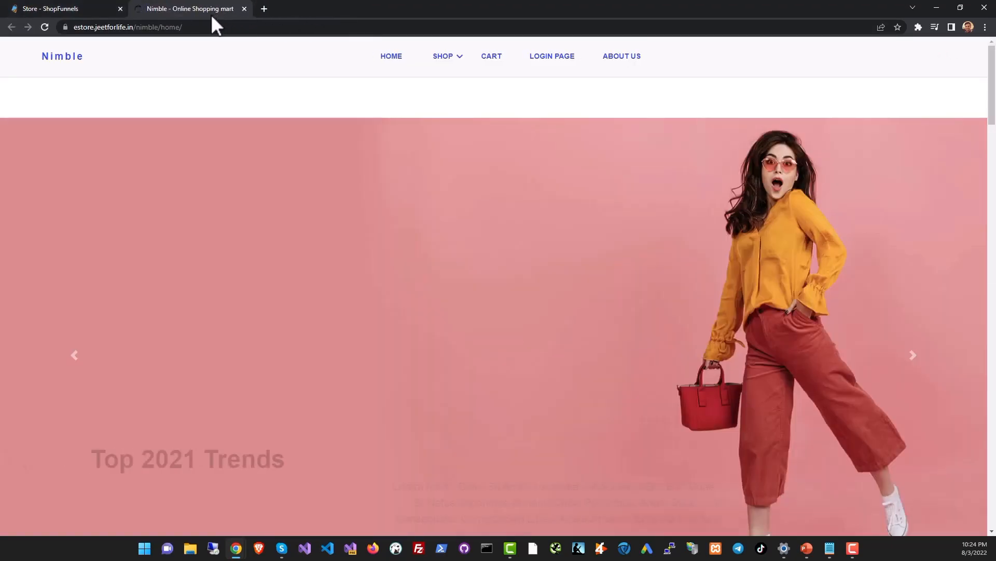
pyautogui.scroll(-12, 332, 167)
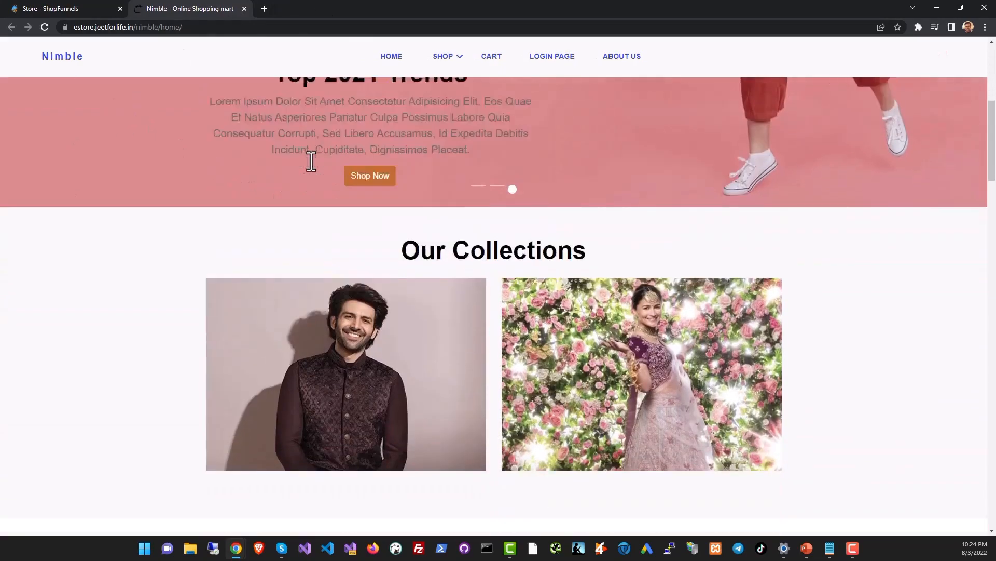
pyautogui.scroll(5, 314, 173)
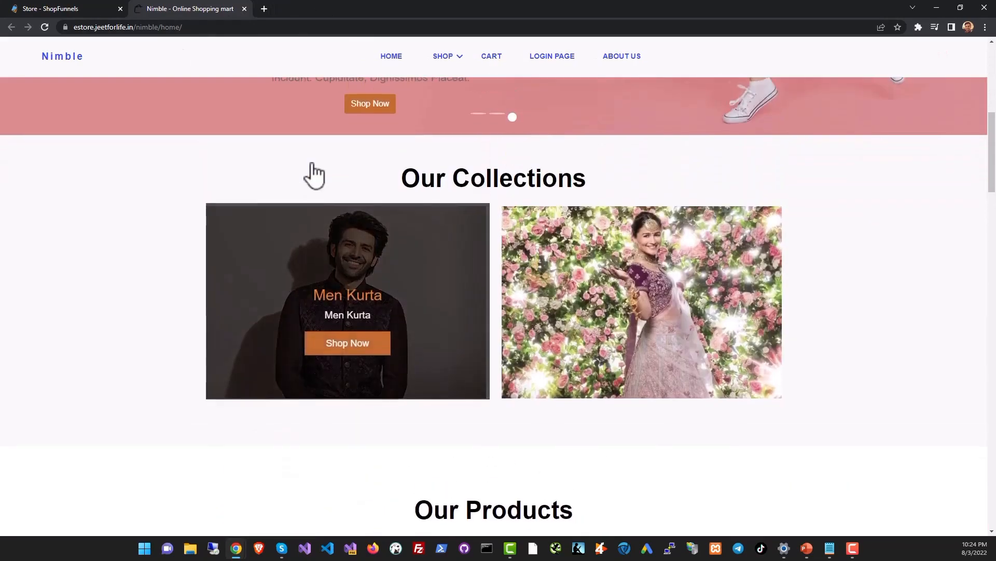
pyautogui.scroll(-9, 272, 192)
pyautogui.scroll(6, 258, 204)
pyautogui.scroll(8, 249, 187)
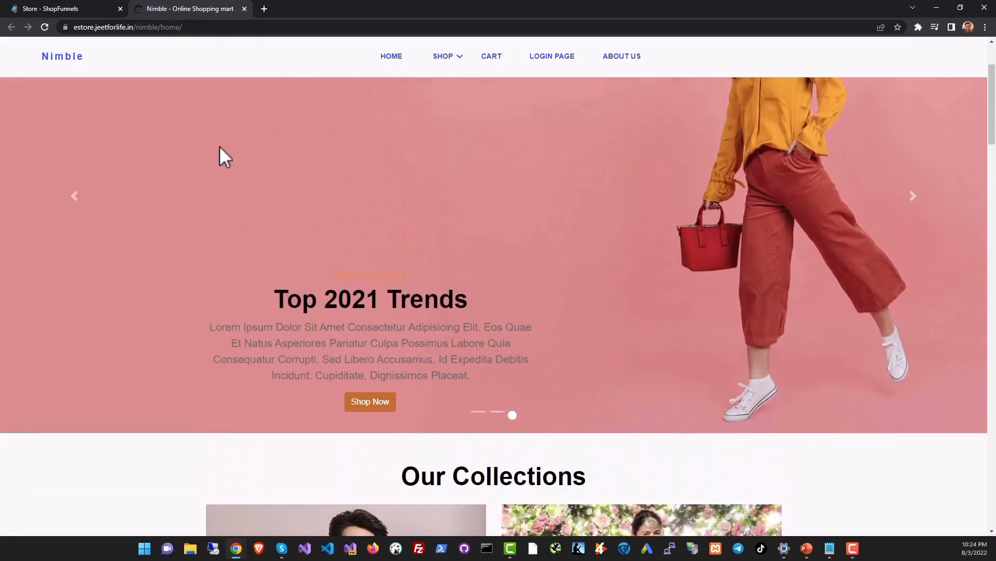
# Step: Switch back to the ShopFunnels dashboard, view the empty Create Store form and return to the Store list
pyautogui.click(79, 6)
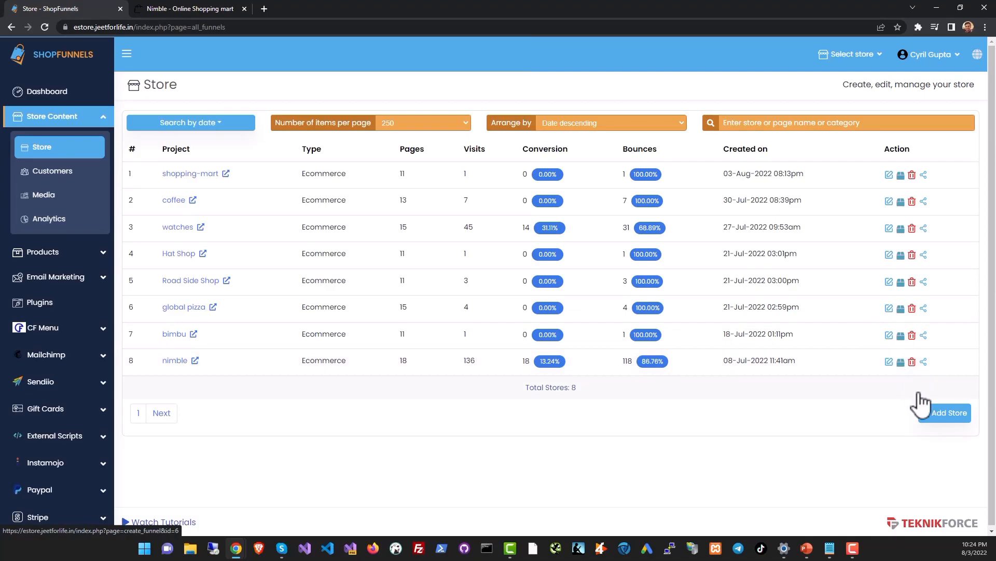
pyautogui.click(957, 414)
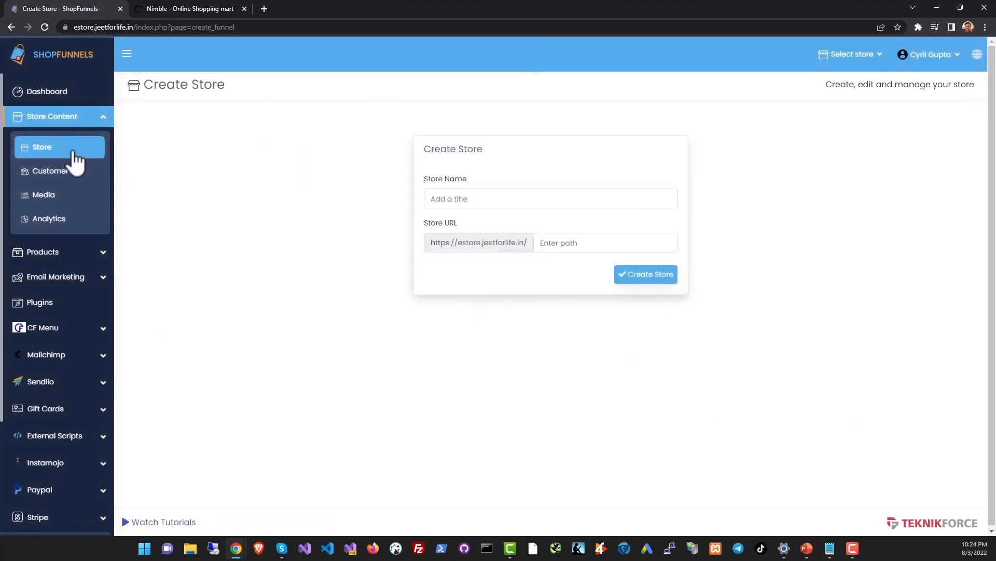
pyautogui.click(81, 155)
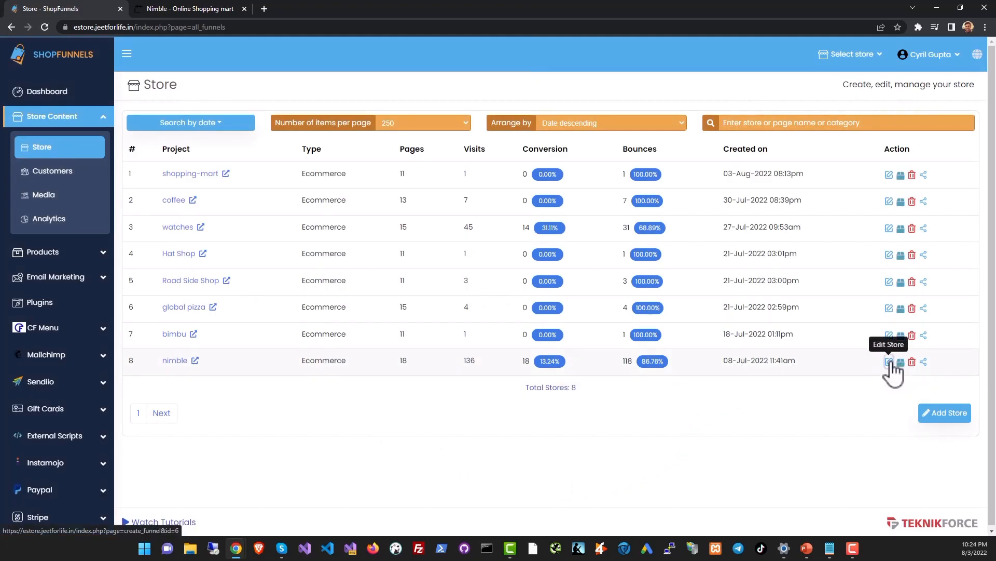
# Step: Open the nimble store for editing and look through its list of page types
pyautogui.click(889, 361)
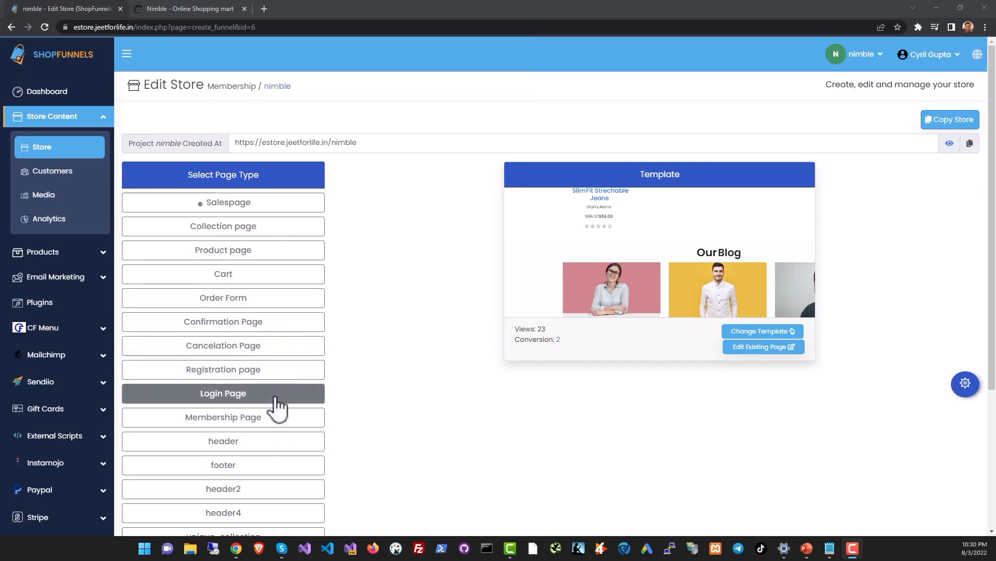
pyautogui.scroll(-1, 278, 407)
pyautogui.scroll(-2, 280, 400)
pyautogui.scroll(3, 278, 396)
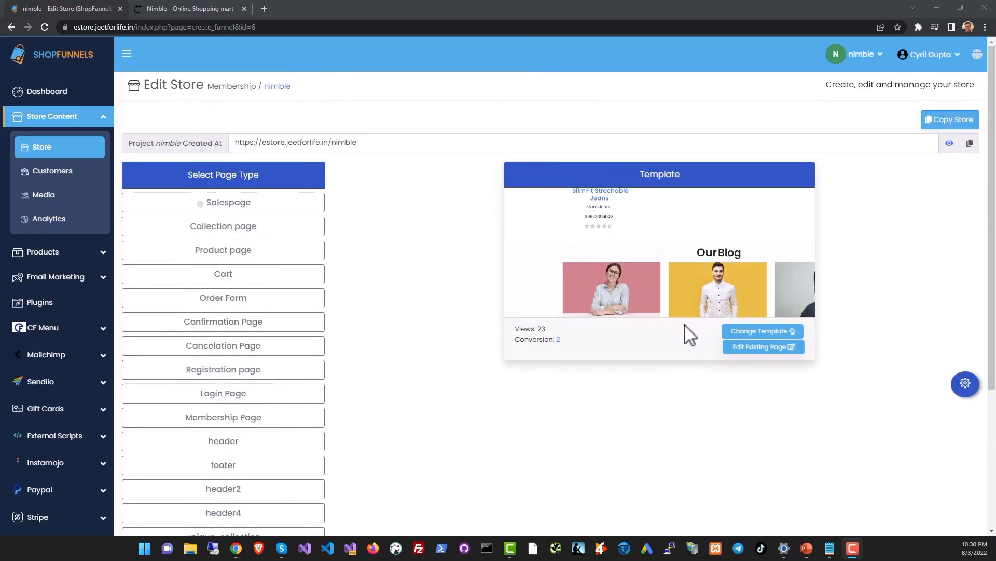
# Step: Open the template gallery for the nimble store's Salespage and browse the available Sales templates
pyautogui.click(274, 211)
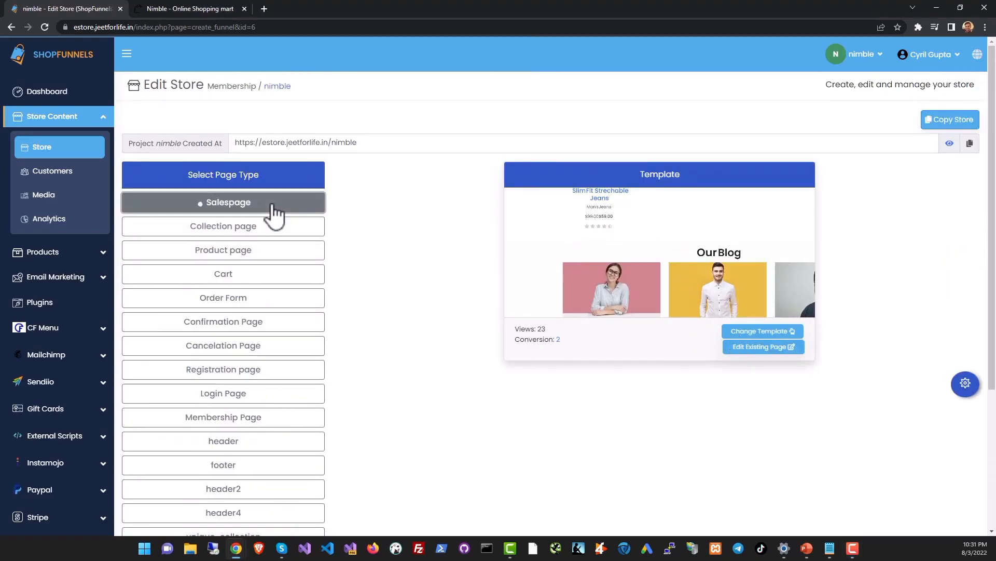
pyautogui.click(768, 332)
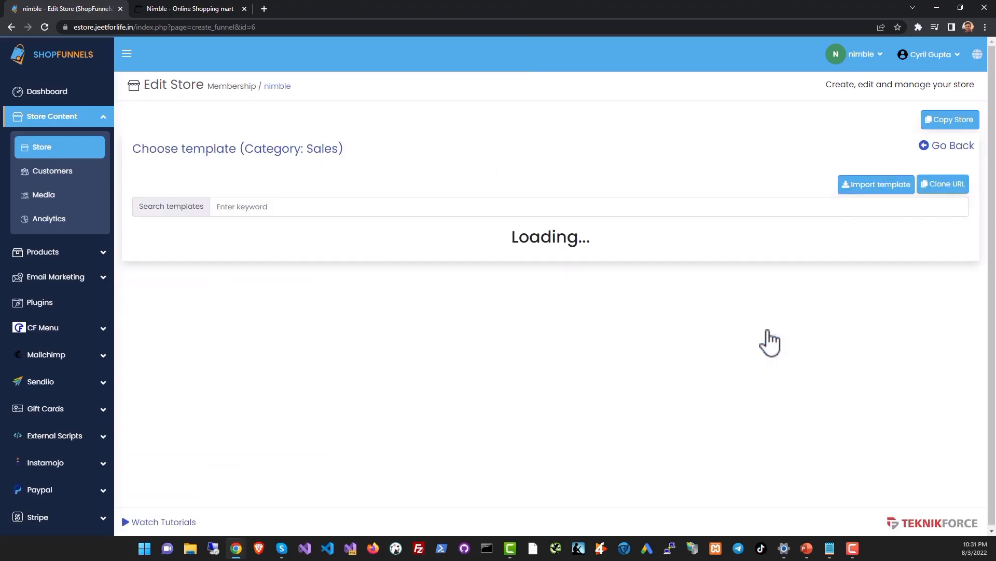
pyautogui.scroll(-3, 322, 363)
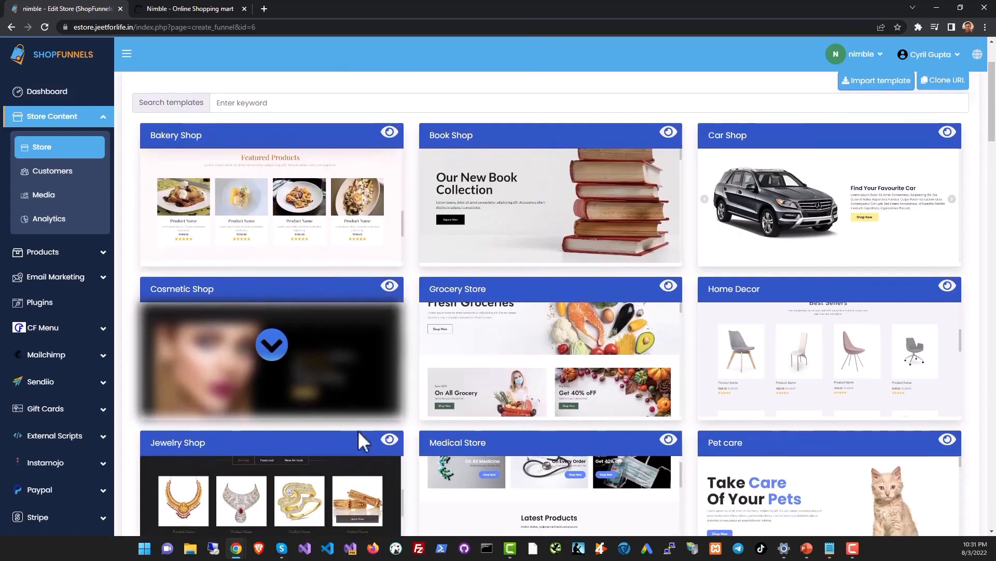
pyautogui.scroll(-12, 589, 345)
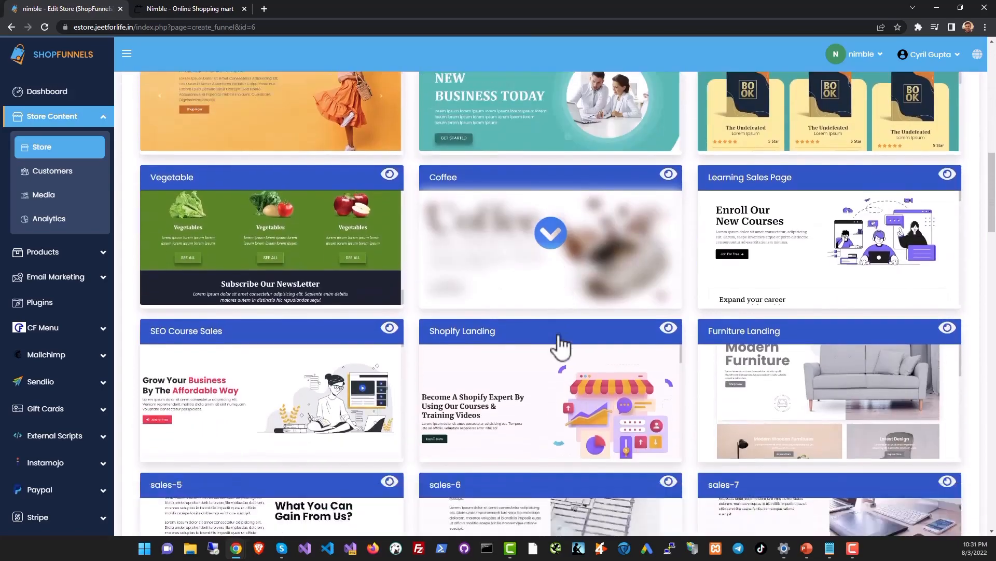
pyautogui.scroll(-3, 561, 345)
pyautogui.scroll(15, 564, 343)
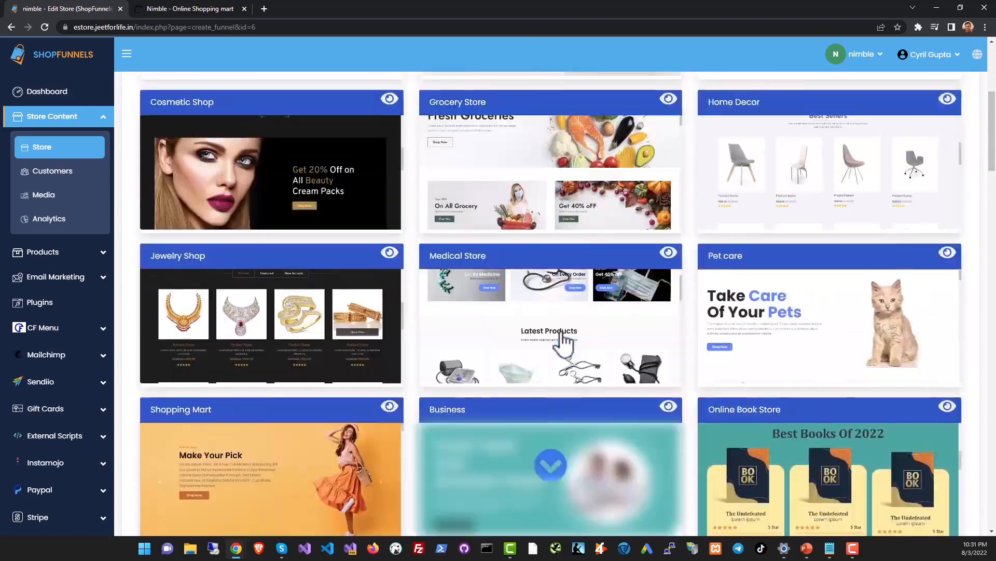
pyautogui.scroll(4, 563, 343)
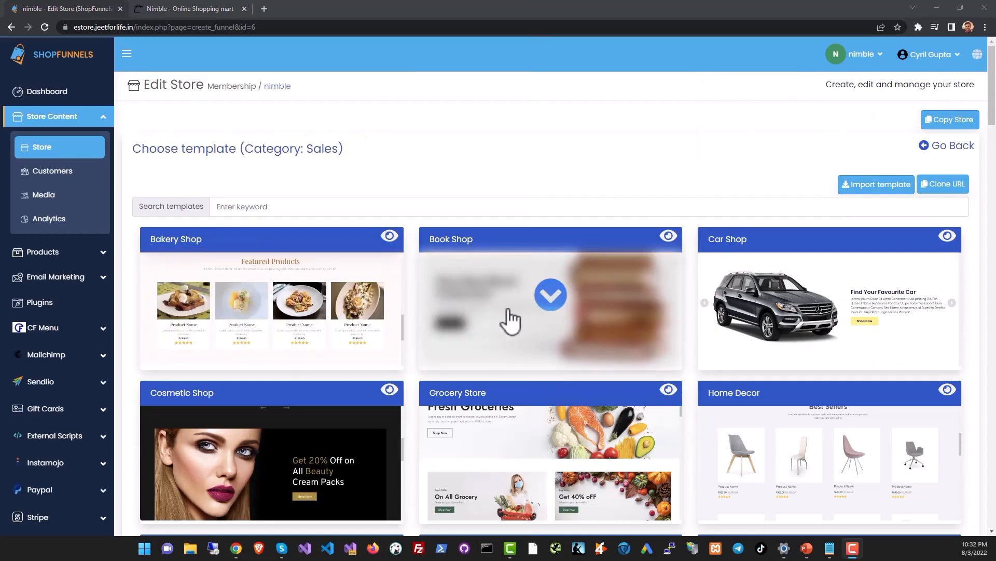
pyautogui.scroll(-2, 602, 343)
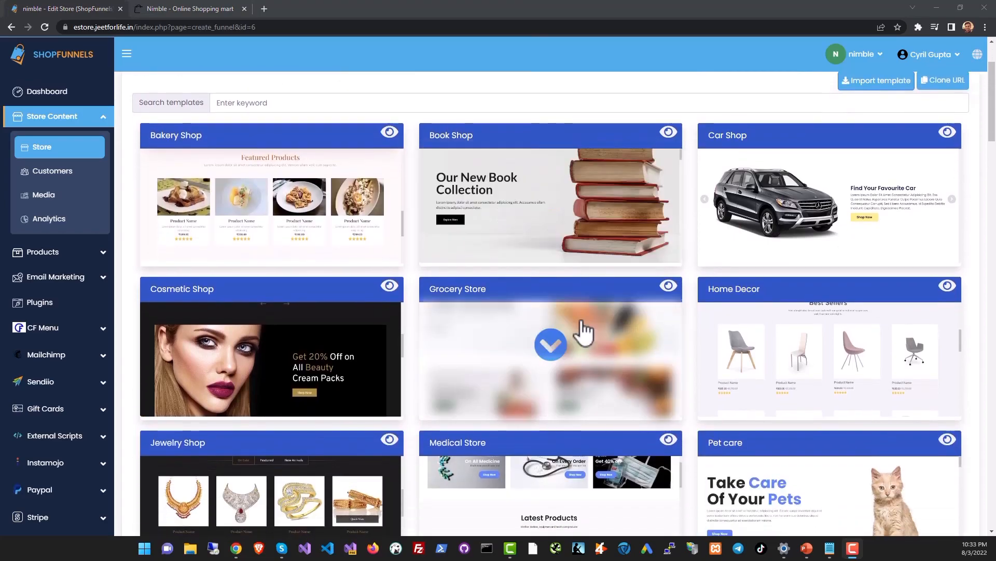
pyautogui.scroll(1, 585, 333)
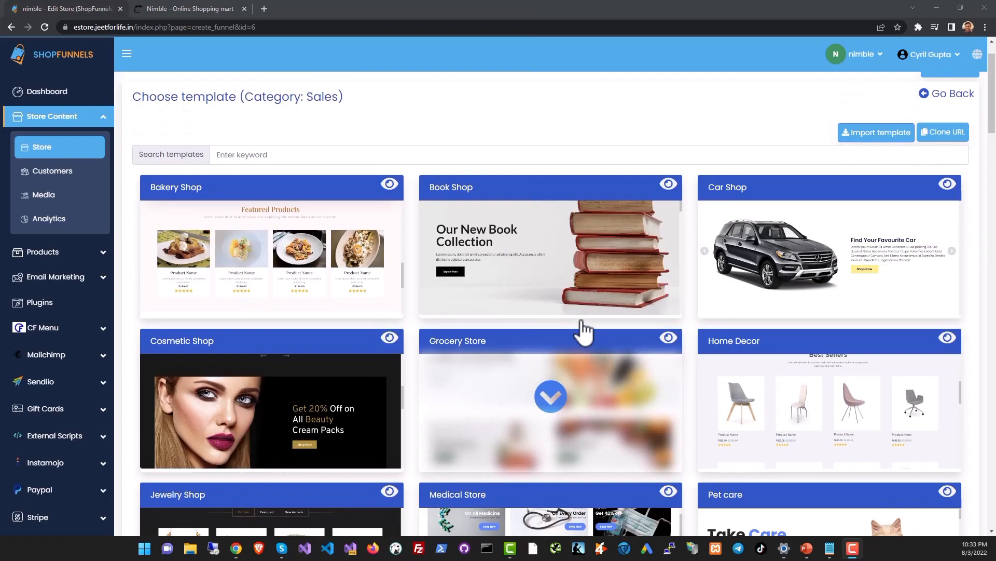
# Step: Apply the Book Shop template to the nimble store's Salespage and open the existing page in the page editor
pyautogui.scroll(1, 563, 326)
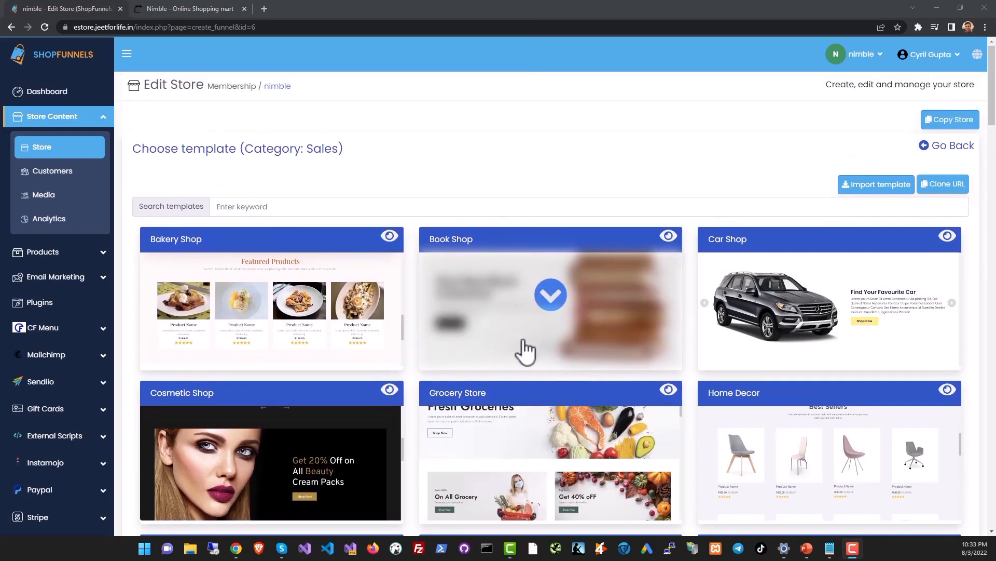
pyautogui.scroll(-1, 523, 351)
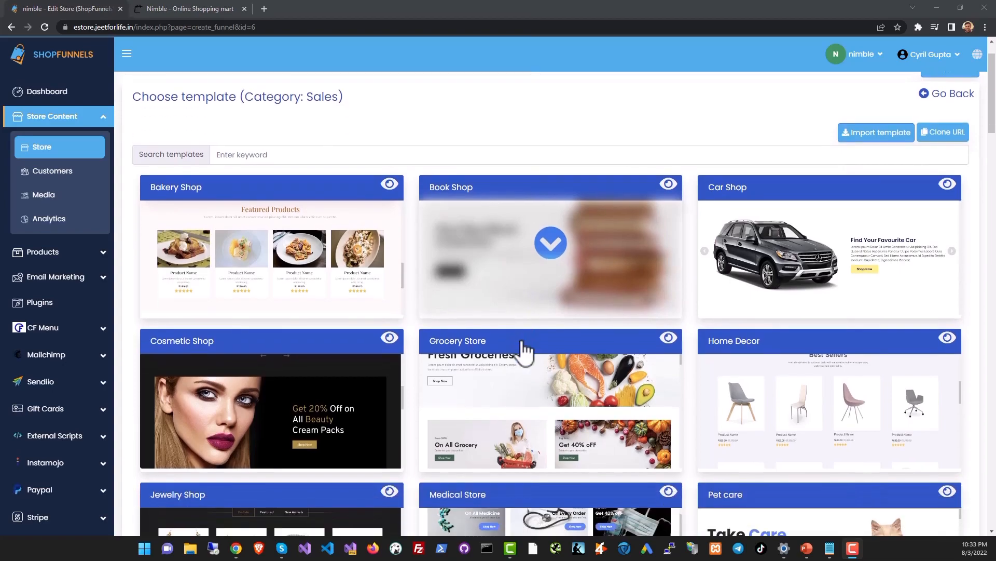
pyautogui.scroll(1, 525, 349)
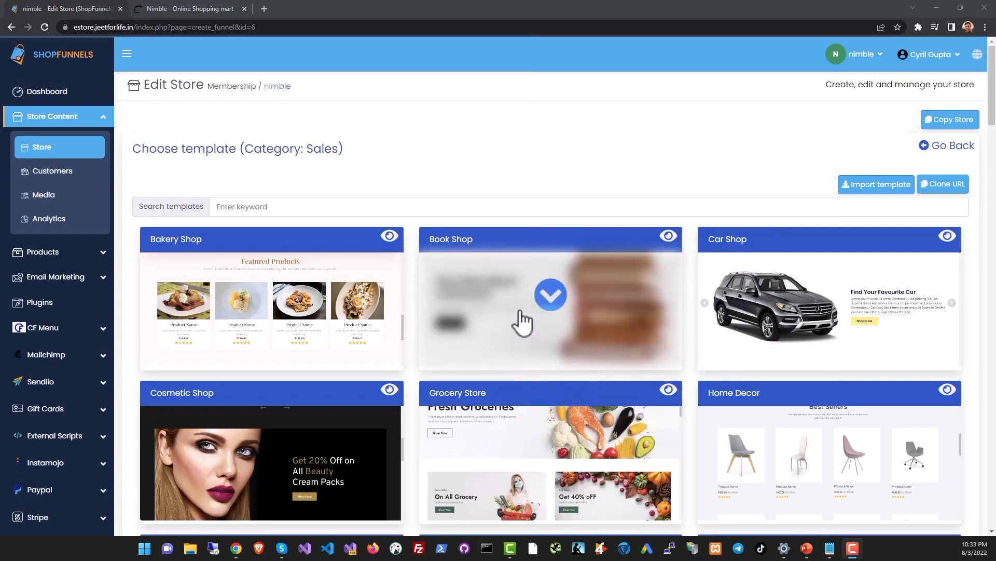
pyautogui.click(554, 298)
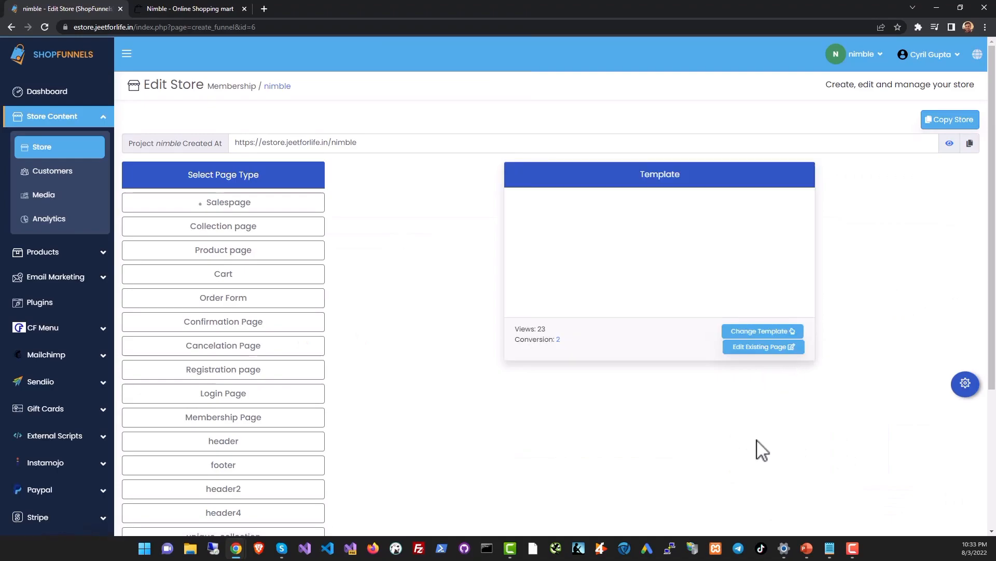
pyautogui.click(765, 349)
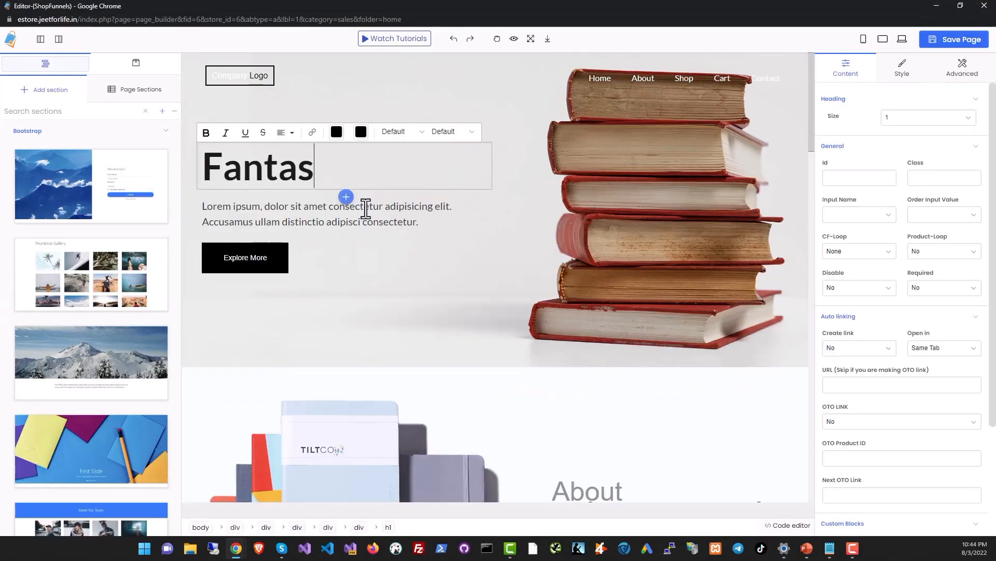
# Step: Change the banner heading to "Fantastic books for you" and set its text color to dark blue
pyautogui.write('tic books for you')
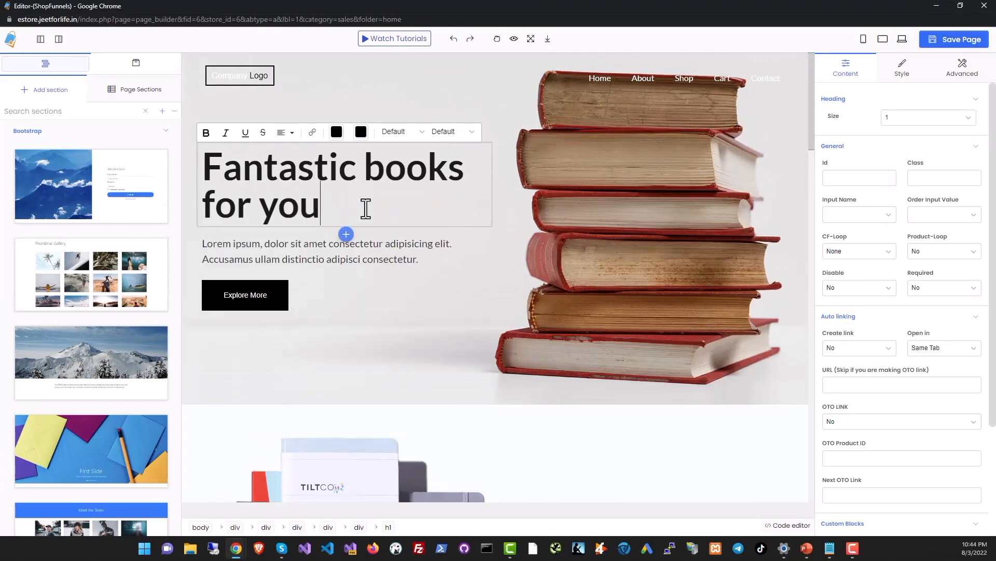
pyautogui.click(406, 297)
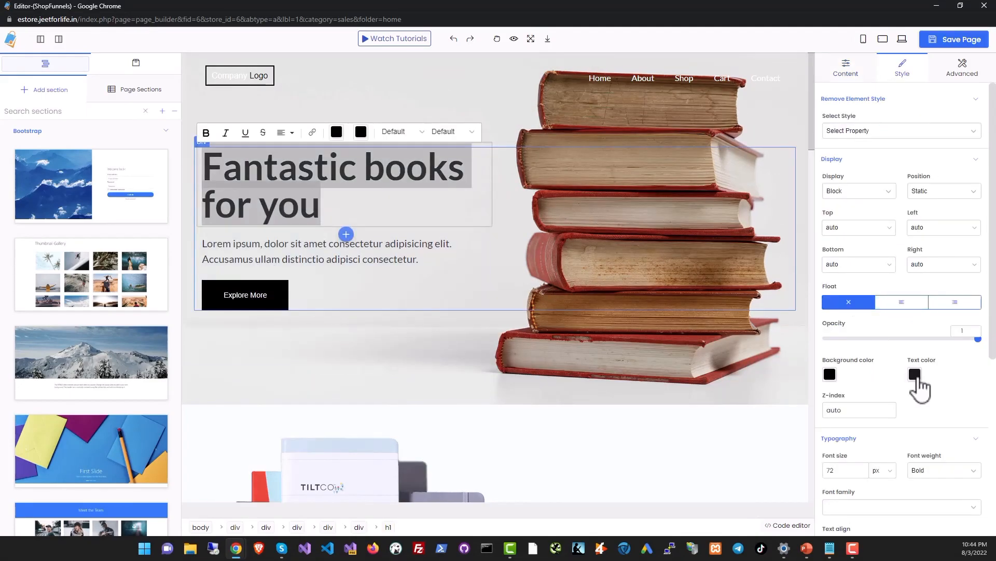
pyautogui.click(917, 376)
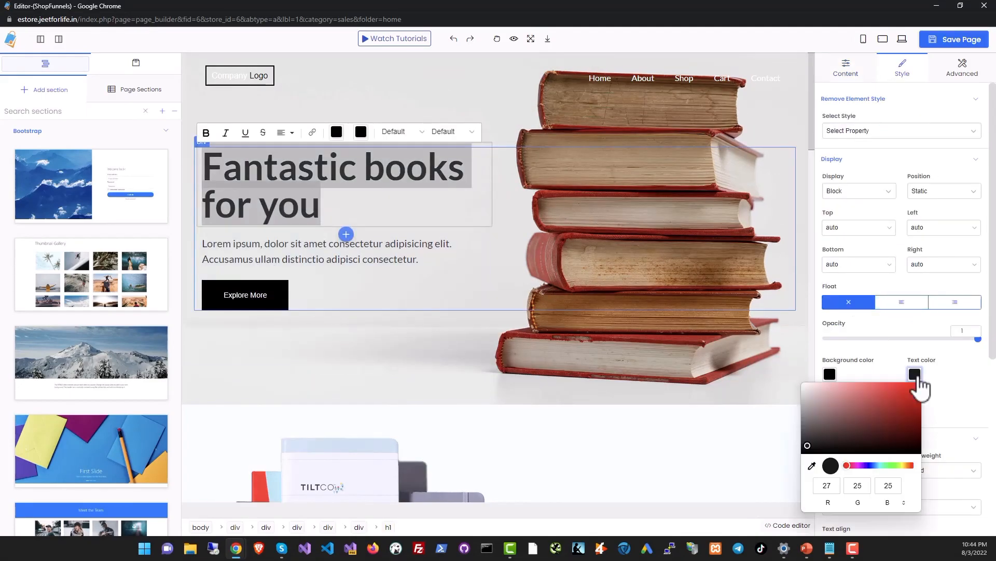
pyautogui.click(282, 171)
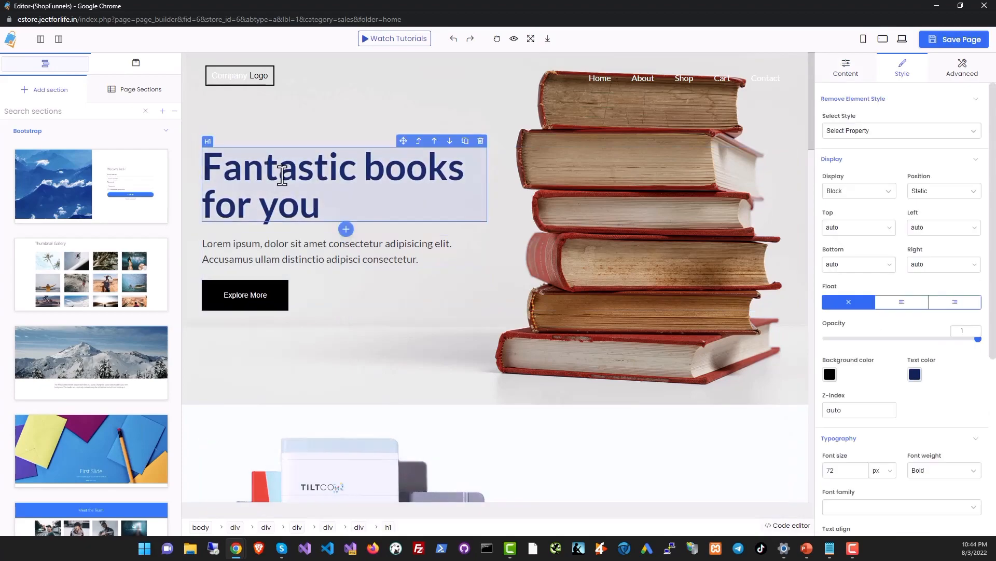
# Step: Browse the page editor's components, from the Bootstrap elements and widgets to the product and collection variables
pyautogui.click(136, 63)
pyautogui.scroll(-4, 69, 257)
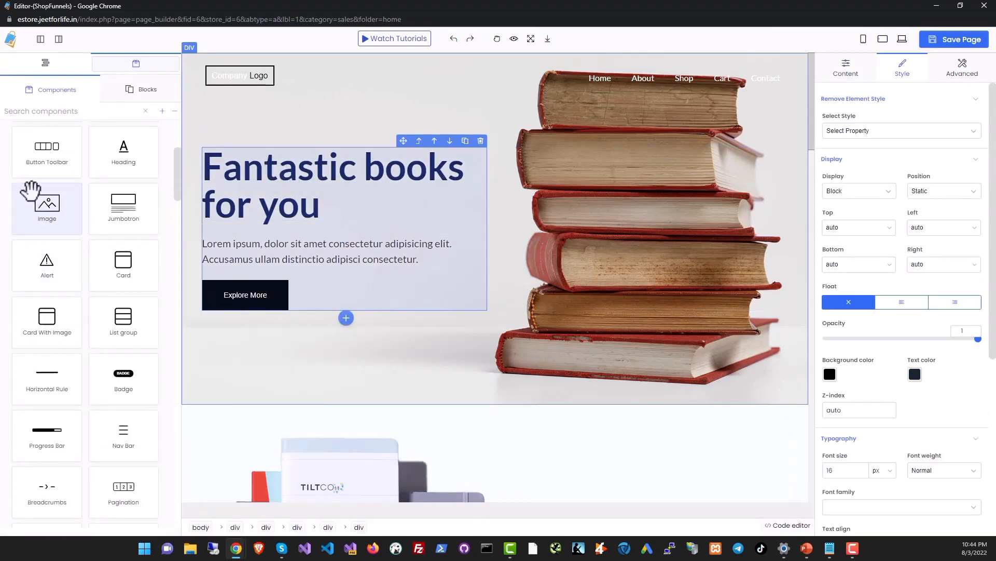
pyautogui.scroll(-8, 91, 277)
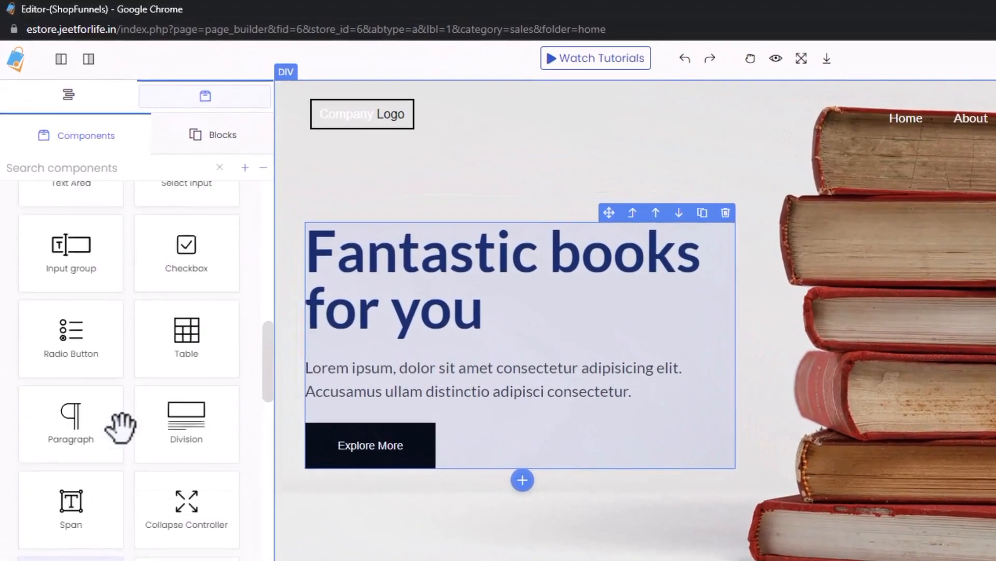
pyautogui.scroll(-8, 117, 423)
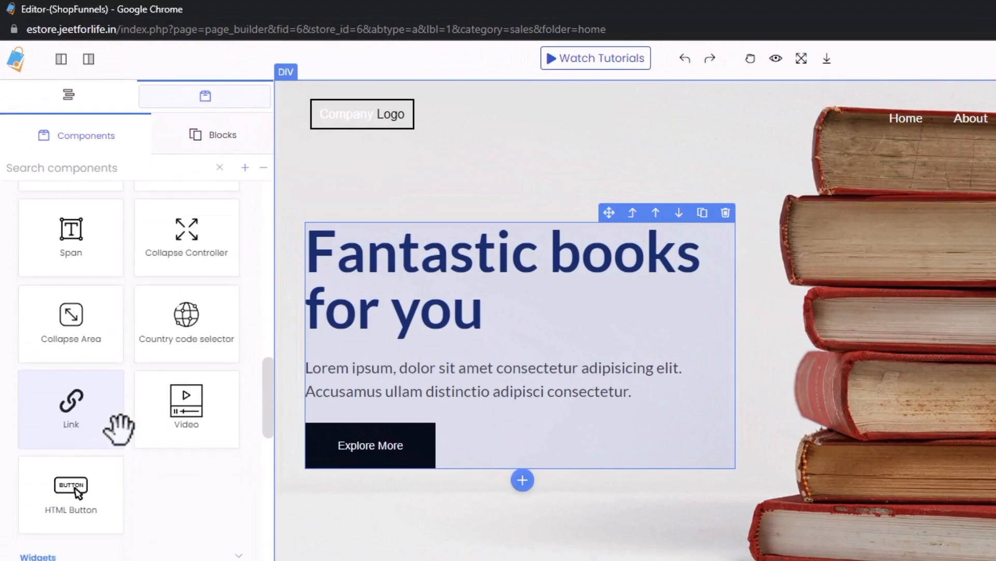
pyautogui.scroll(-9, 56, 402)
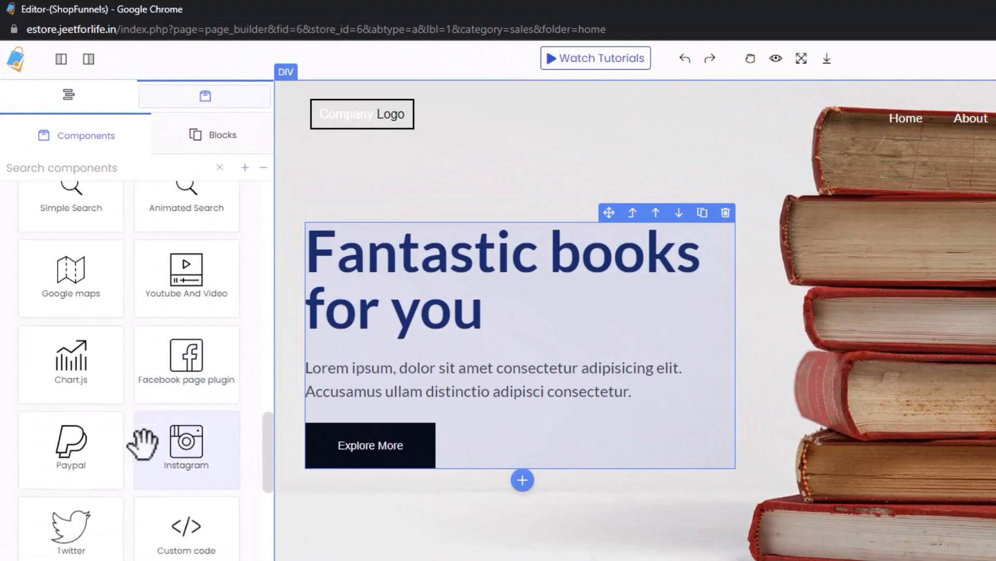
pyautogui.scroll(-5, 176, 498)
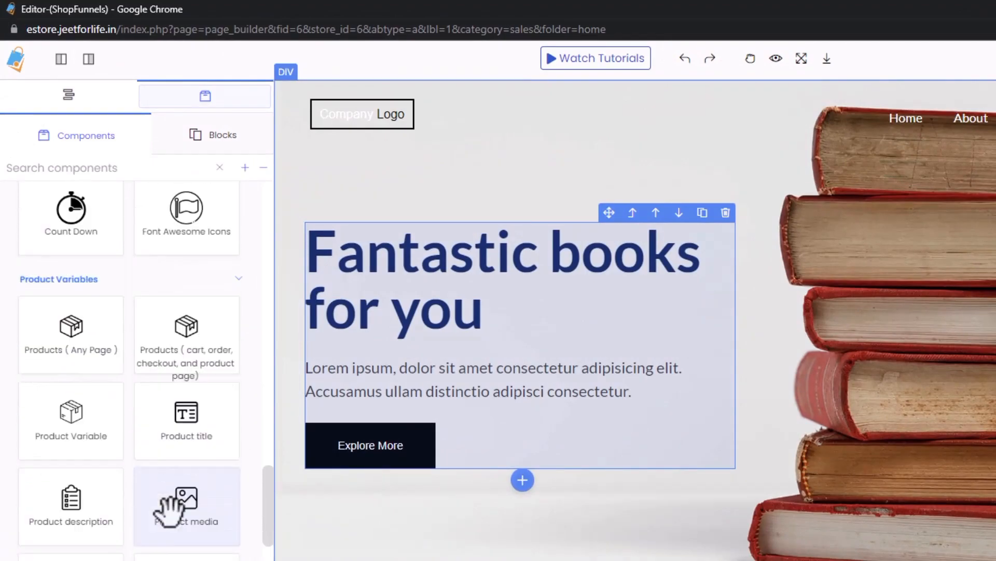
pyautogui.scroll(-8, 269, 540)
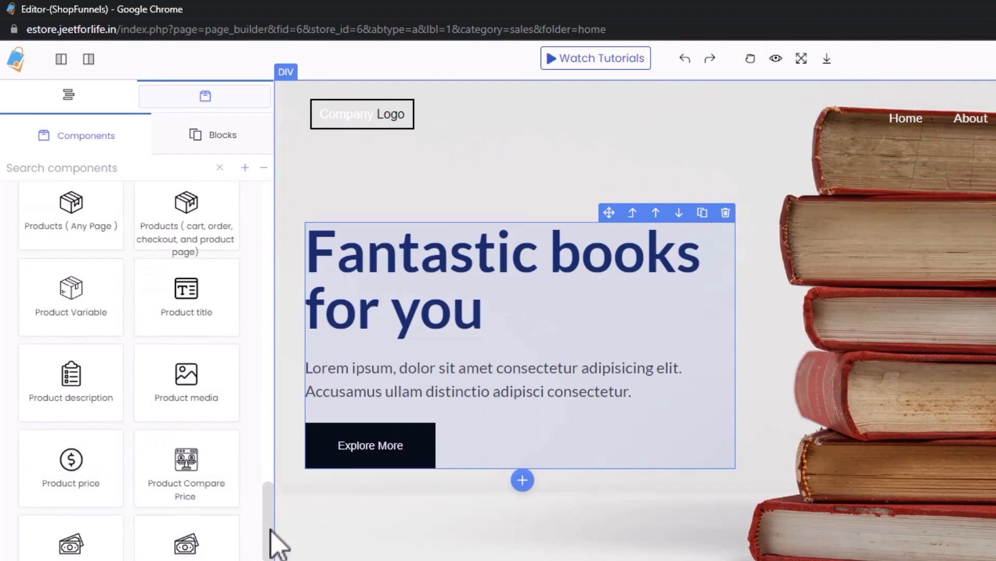
pyautogui.scroll(-12, 135, 363)
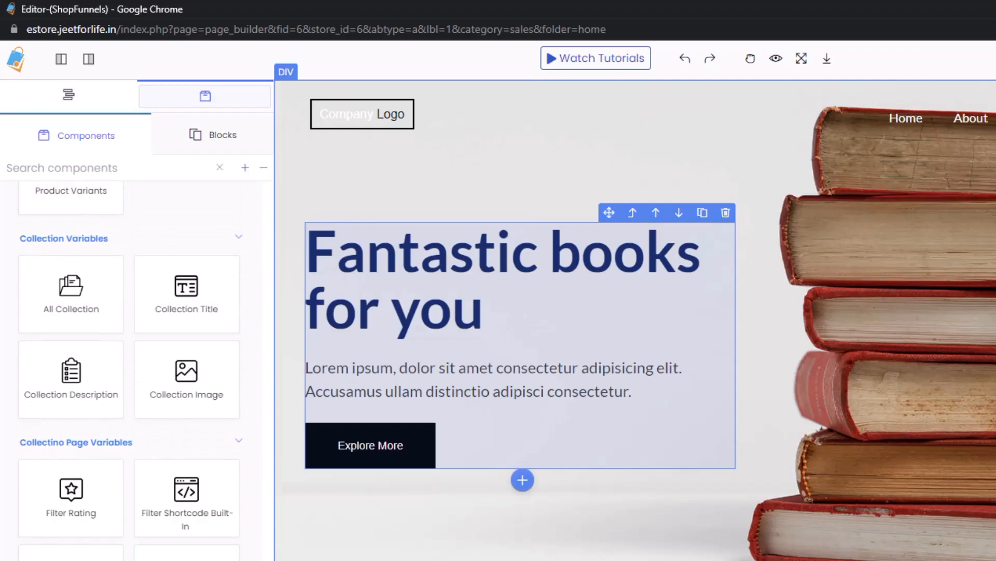
pyautogui.scroll(2, 130, 363)
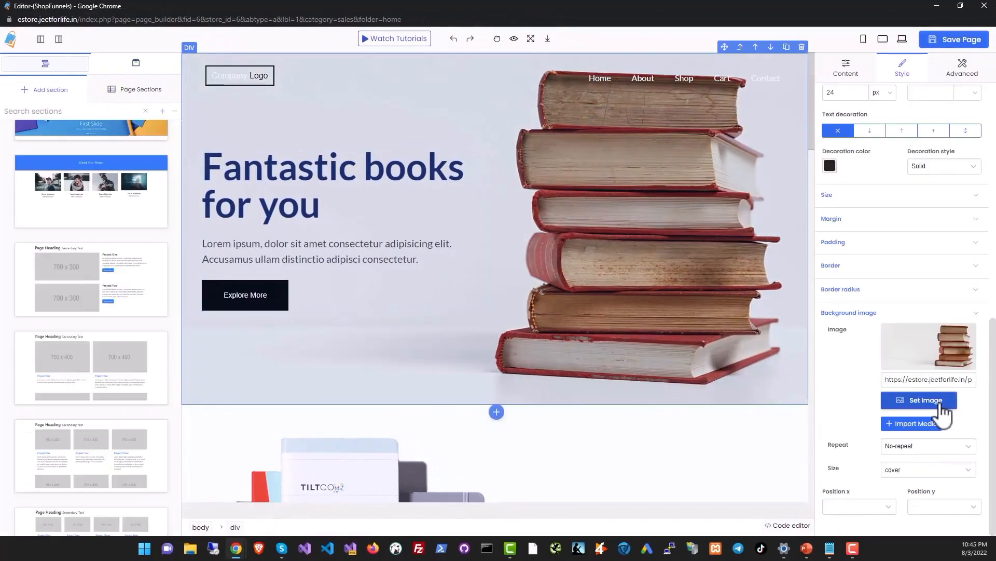
# Step: Set the banner's background image to the mountain sunset picture 1.jpg and change the paragraph under the heading to "Let's learn under the stars!"
pyautogui.click(918, 400)
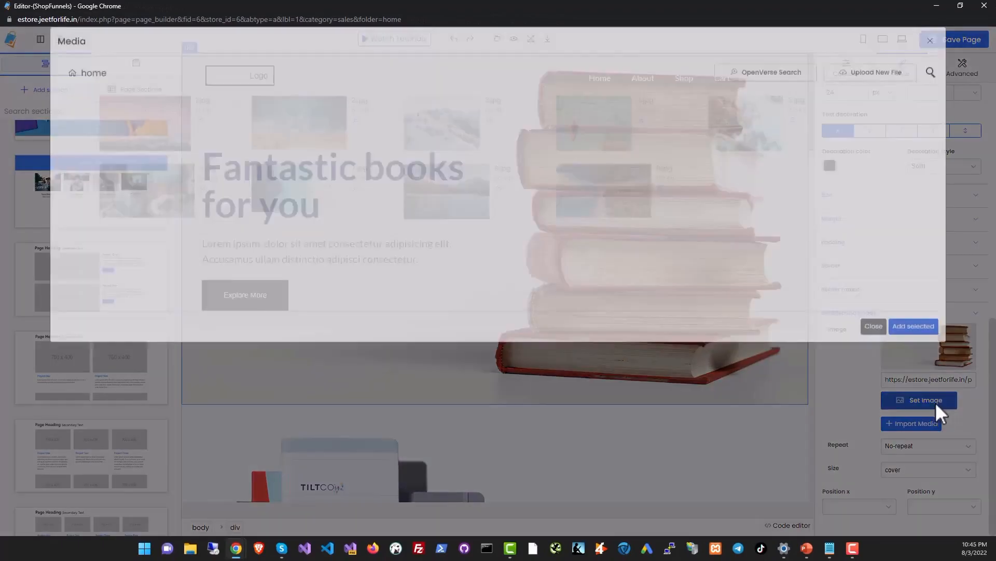
pyautogui.click(147, 160)
pyautogui.click(912, 336)
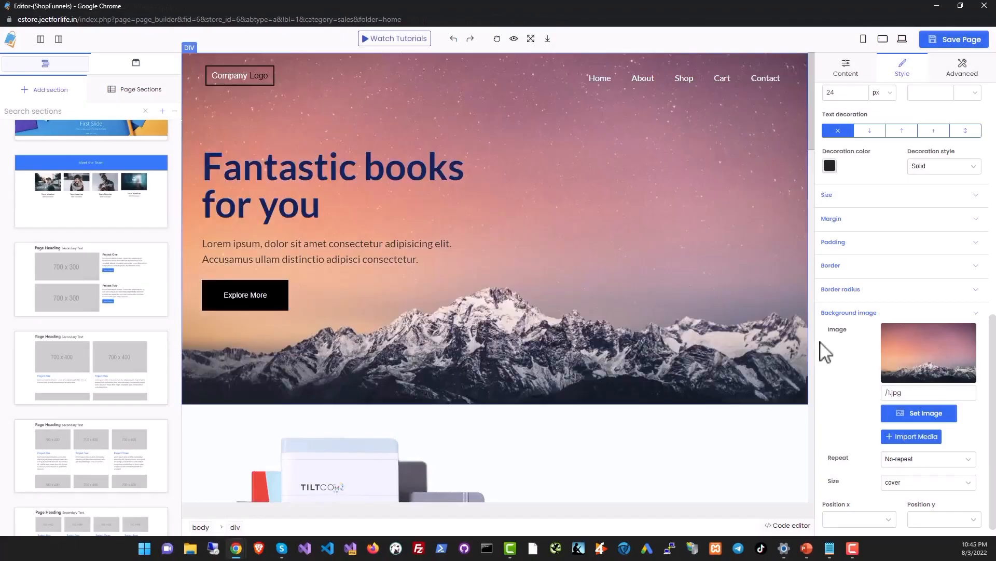
pyautogui.click(459, 311)
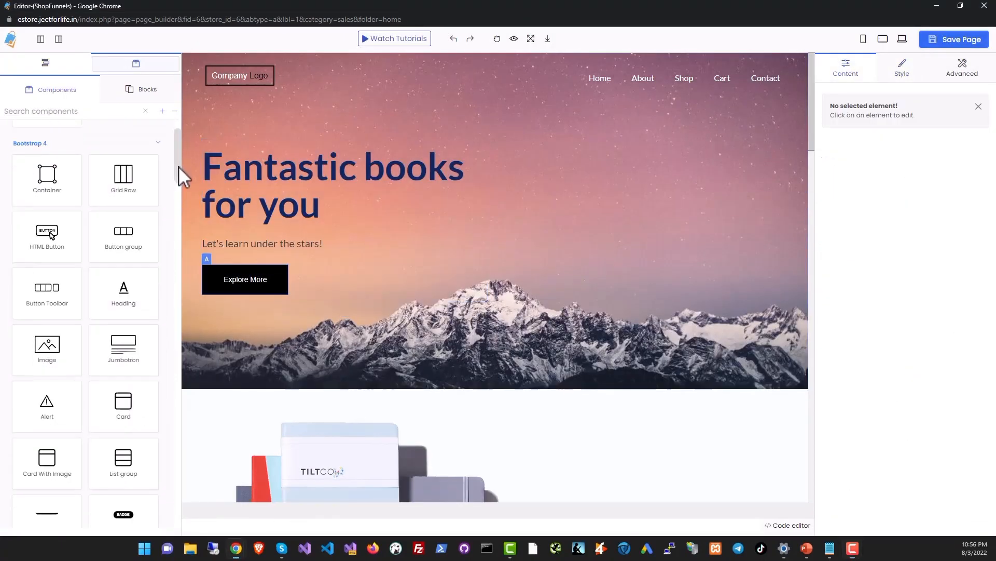
# Step: Look through the page editor's ready-made blocks and the list of sections that can be added
pyautogui.moveTo(179, 167)
pyautogui.mouseDown()
pyautogui.moveTo(176, 176)
pyautogui.moveTo(175, 136)
pyautogui.mouseUp()
pyautogui.click(148, 89)
pyautogui.scroll(-15, 124, 255)
pyautogui.scroll(-4, 123, 256)
pyautogui.scroll(1, 122, 255)
pyautogui.click(46, 64)
pyautogui.scroll(-4, 89, 189)
pyautogui.scroll(-5, 89, 191)
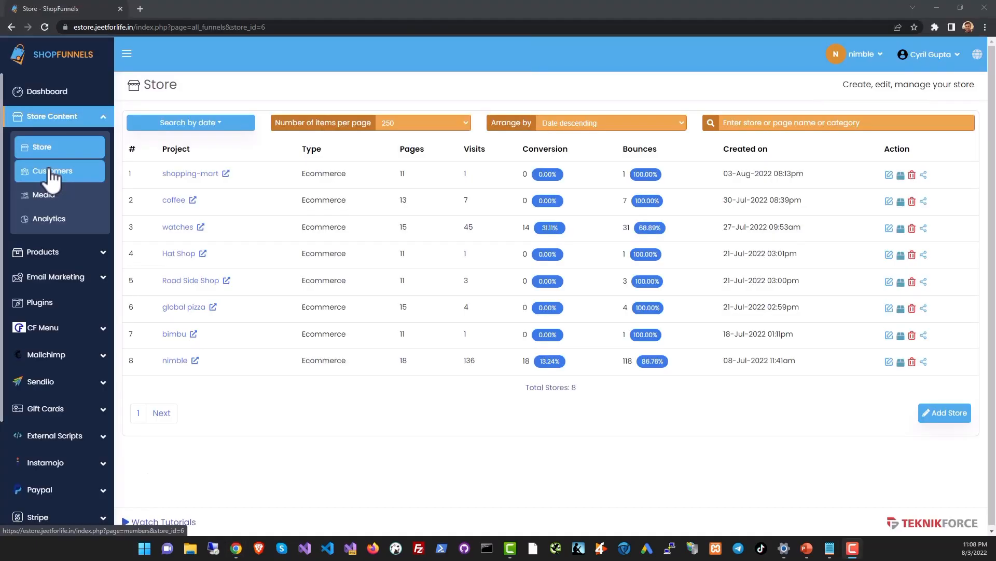
# Step: View the nimble store's customer list and check its date search options and keyword search
pyautogui.click(48, 176)
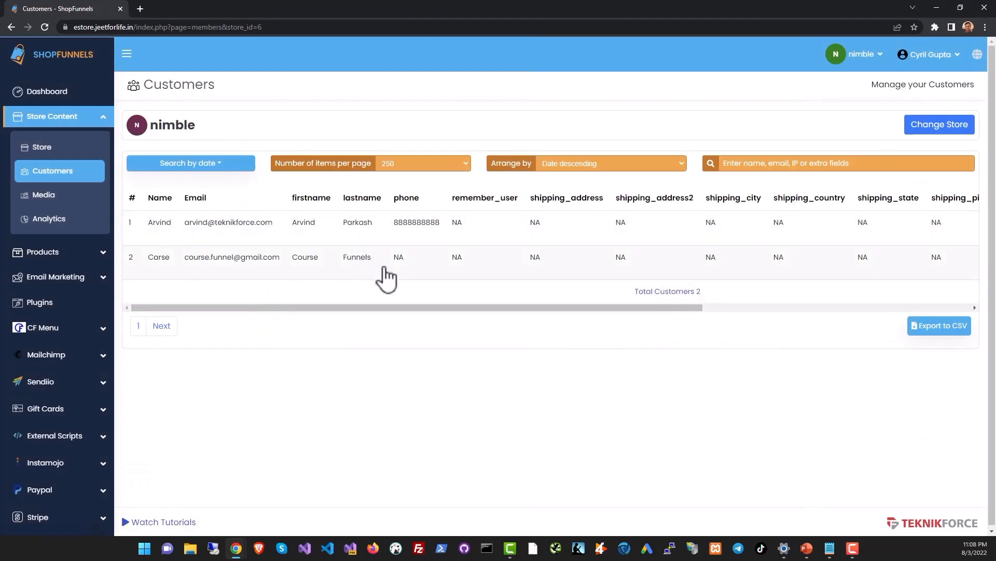
pyautogui.click(223, 167)
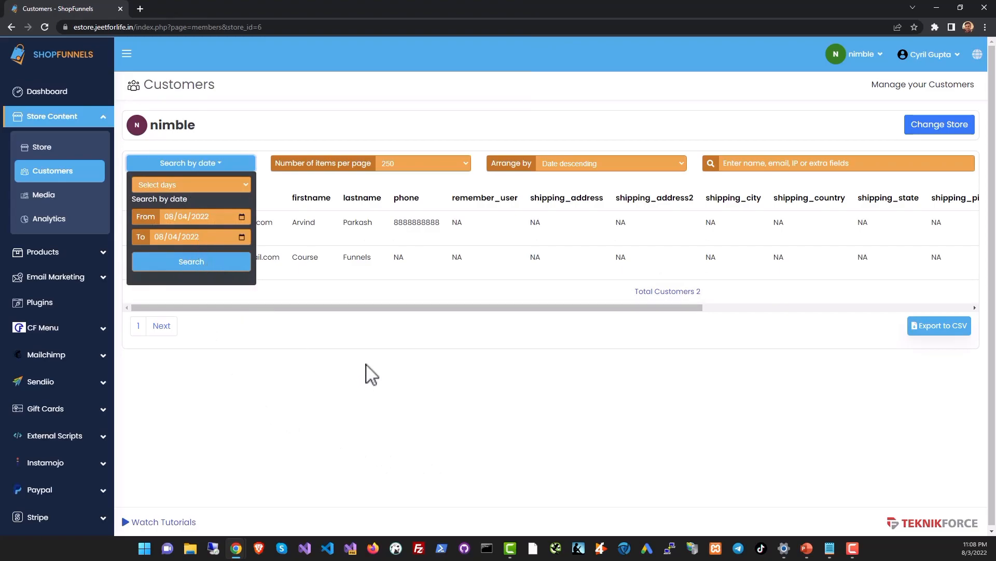
pyautogui.click(789, 165)
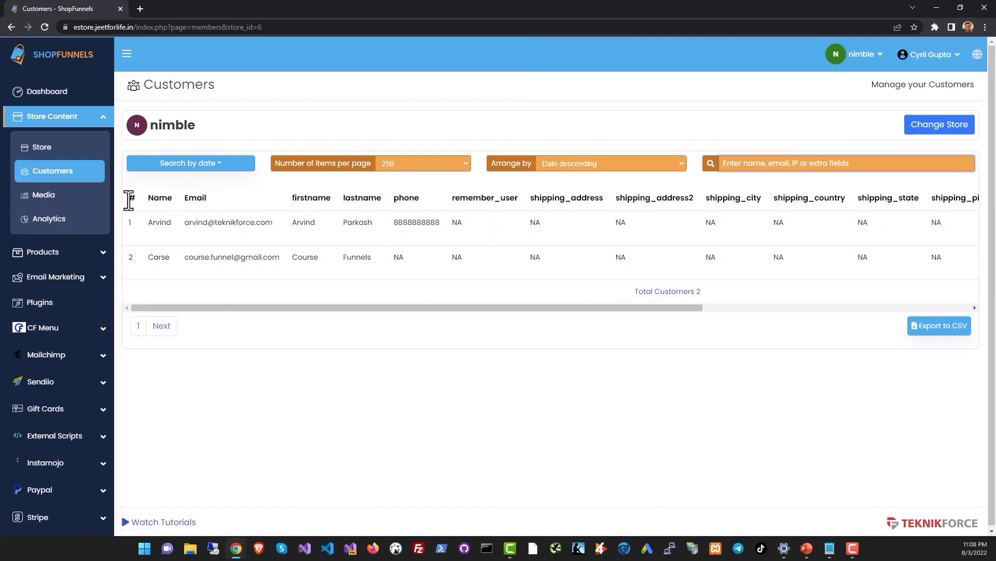
# Step: View the nimble store's media library and check its option for uploading new files
pyautogui.click(61, 197)
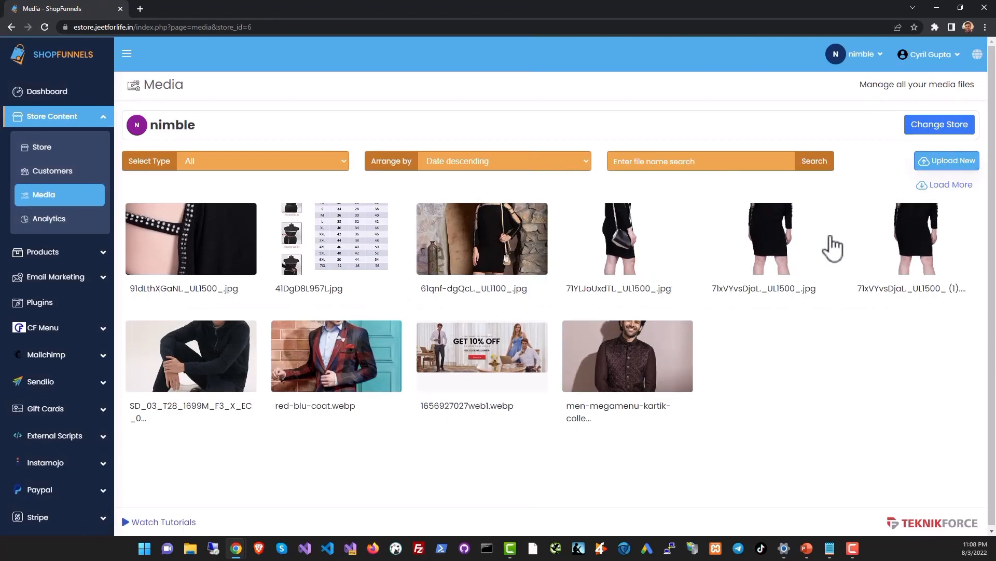
pyautogui.click(947, 165)
pyautogui.click(954, 160)
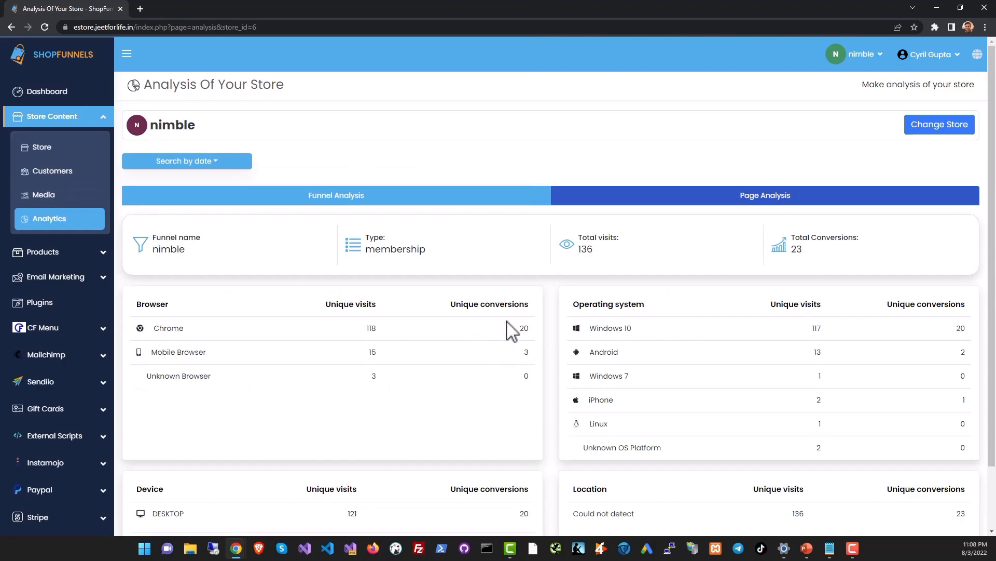
# Step: Examine the nimble store's analytics by browser, operating system, device and location
pyautogui.scroll(-2, 519, 334)
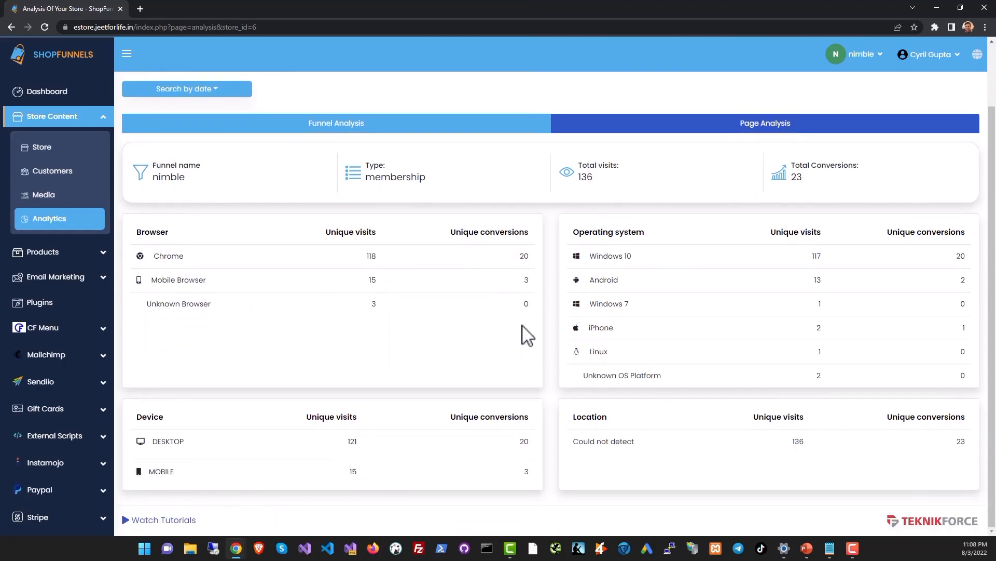
pyautogui.scroll(2, 527, 335)
pyautogui.moveTo(609, 328); pyautogui.dragTo(658, 412)
pyautogui.click(602, 403)
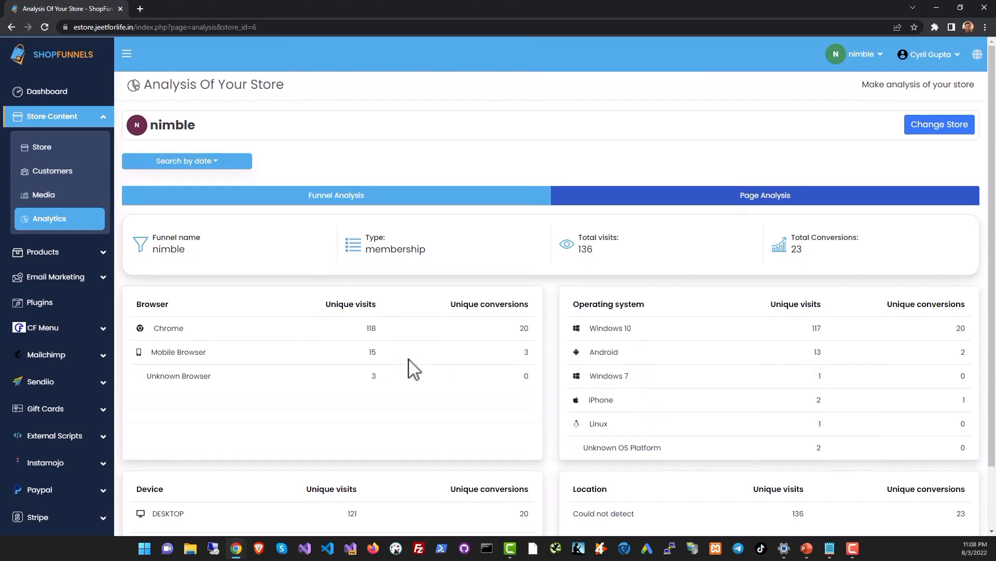
pyautogui.scroll(-2, 414, 369)
pyautogui.scroll(2, 414, 370)
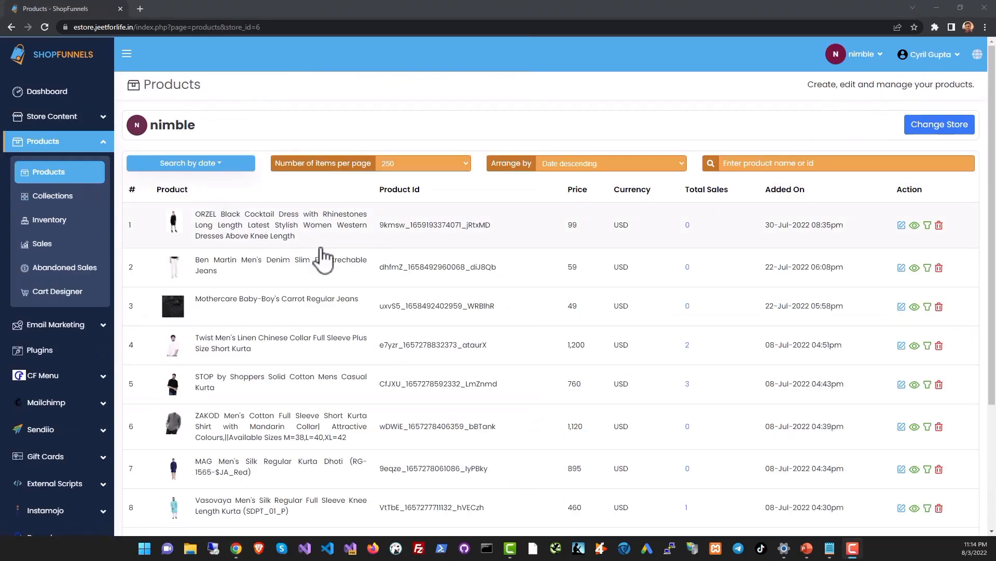
# Step: Look through the nimble store's product list and open the ORZEL Black Cocktail Dress for editing
pyautogui.scroll(-4, 325, 258)
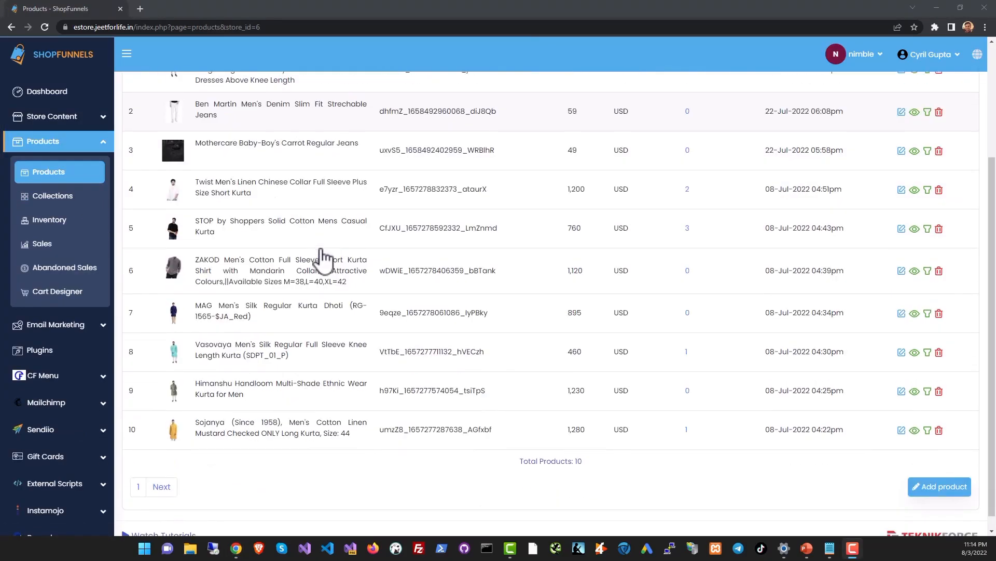
pyautogui.scroll(-1, 327, 270)
pyautogui.scroll(3, 344, 373)
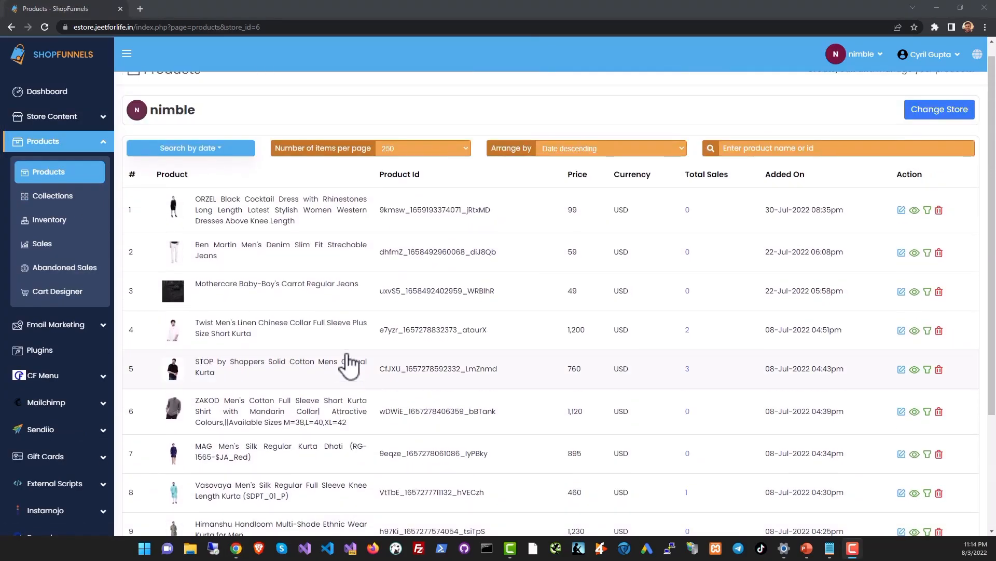
pyautogui.scroll(1, 348, 366)
pyautogui.scroll(-3, 350, 350)
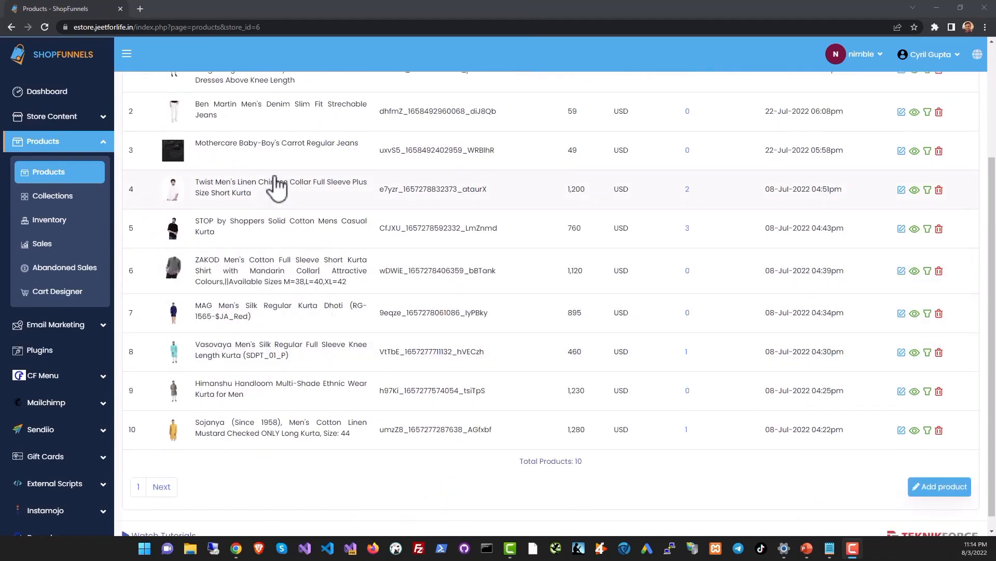
pyautogui.scroll(-1, 306, 249)
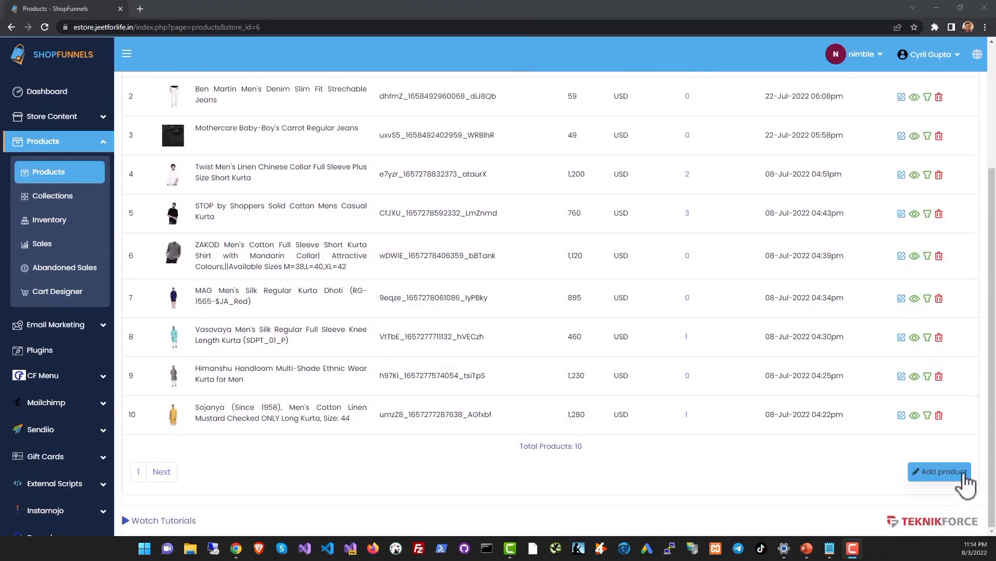
pyautogui.scroll(3, 847, 363)
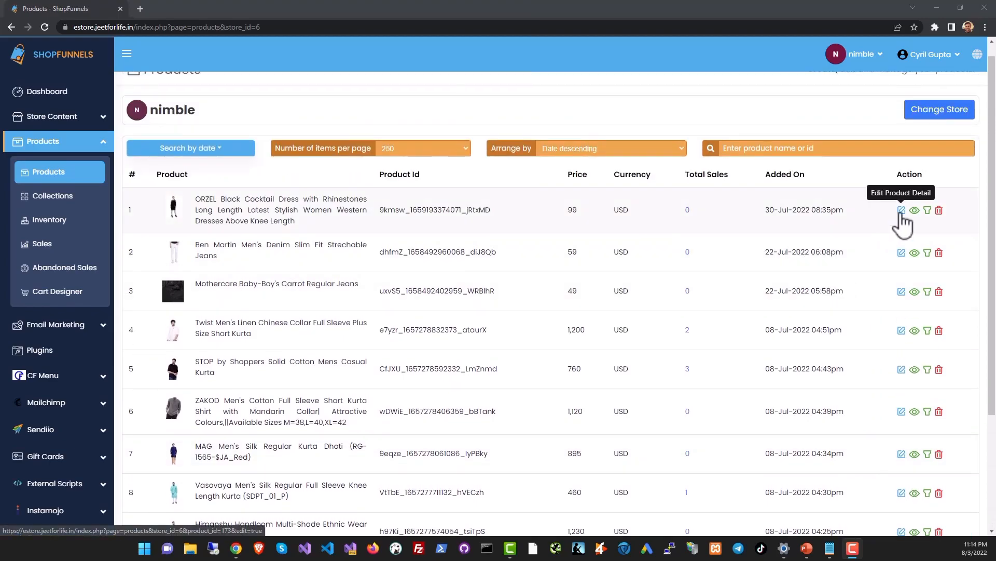
pyautogui.click(902, 212)
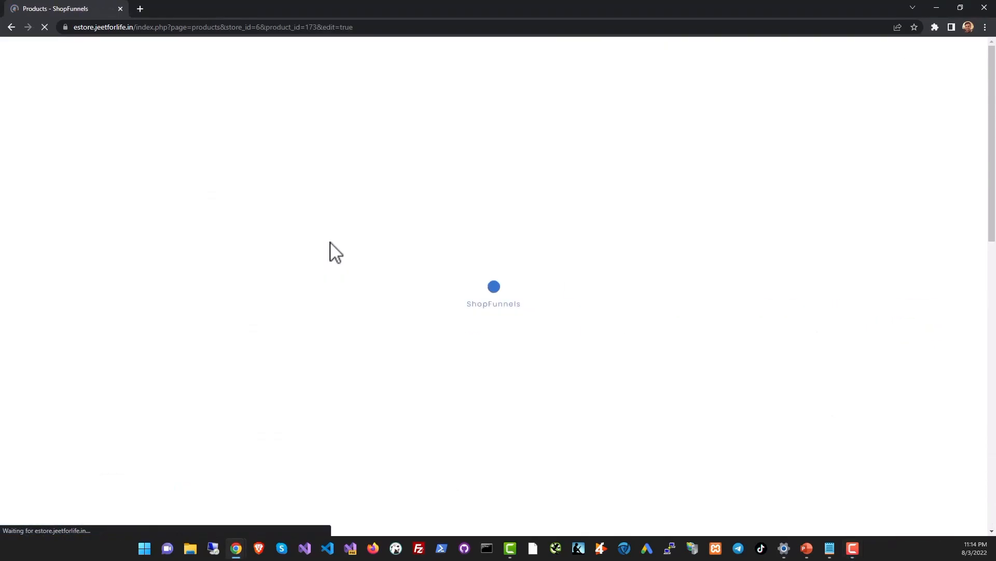
# Step: Examine the dress's basic details, including the default product page choices, title and description
pyautogui.scroll(-2, 272, 274)
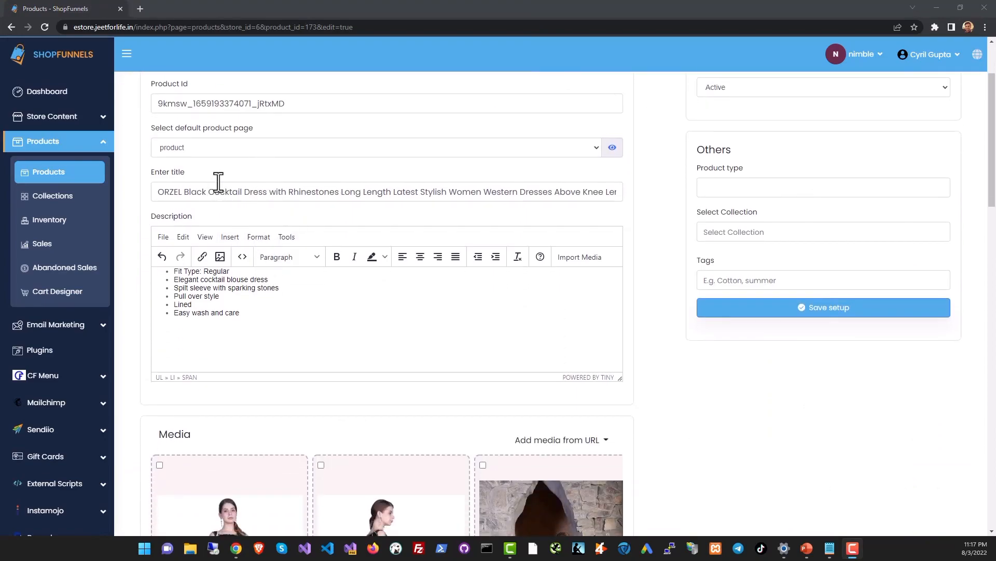
pyautogui.scroll(2, 197, 204)
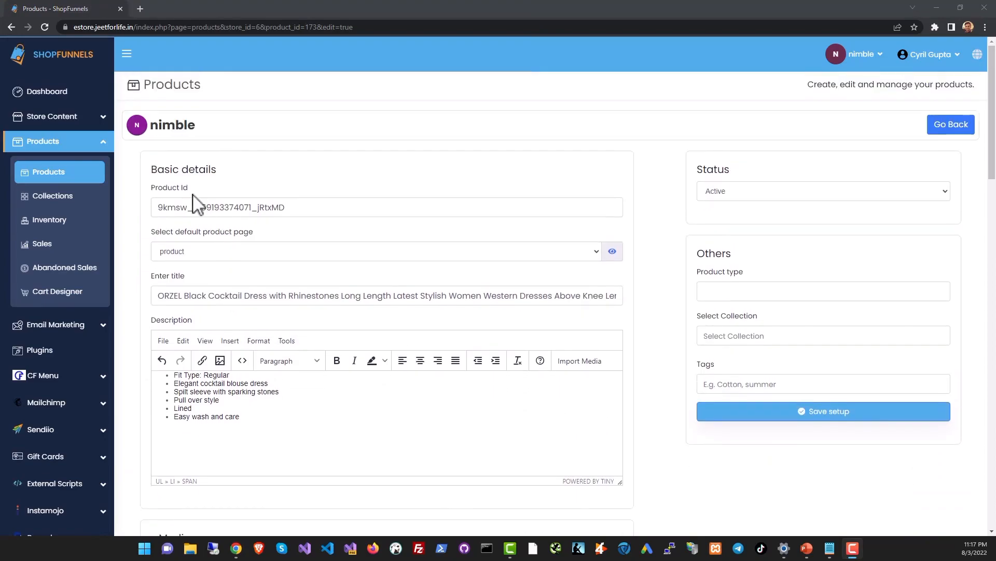
pyautogui.click(214, 251)
pyautogui.click(222, 251)
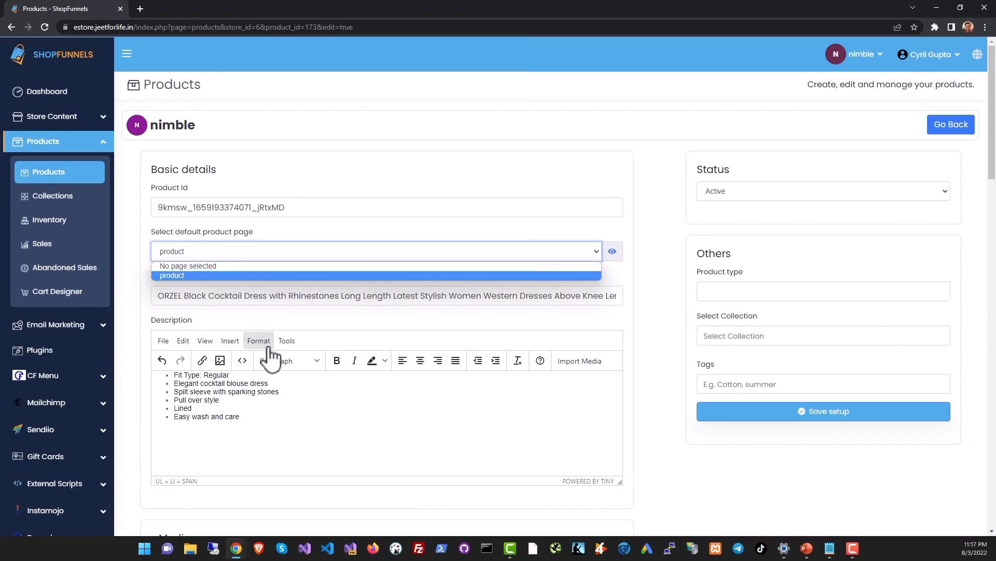
pyautogui.click(278, 295)
pyautogui.scroll(-2, 275, 322)
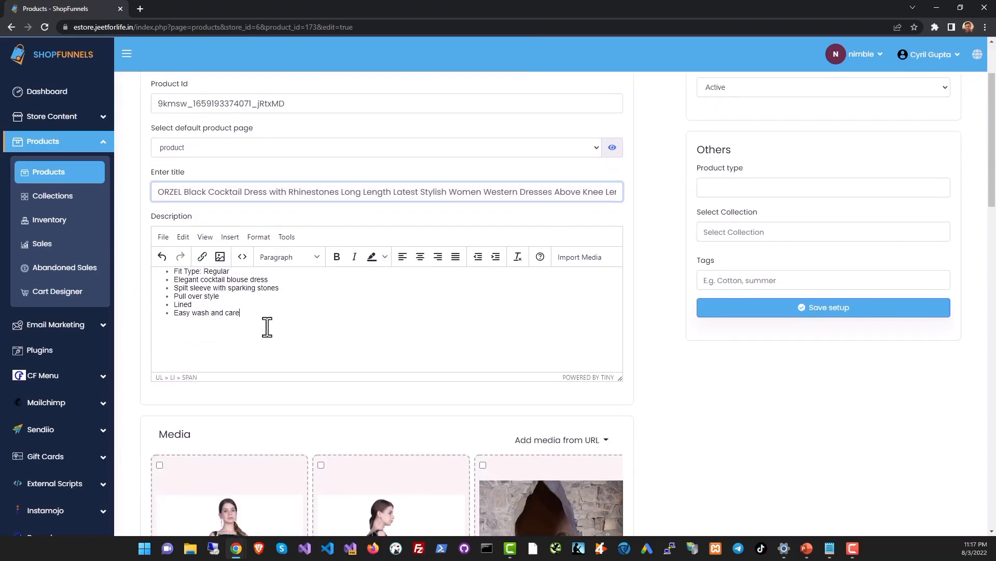
pyautogui.moveTo(268, 327); pyautogui.dragTo(159, 268)
# Step: Look over the dress's media images and its pricing fields
pyautogui.scroll(-6, 351, 350)
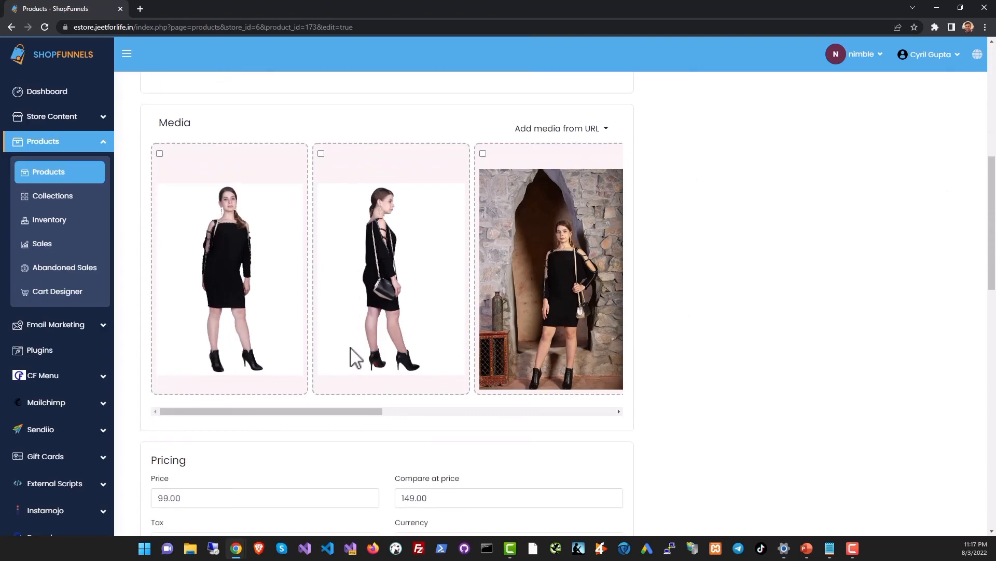
pyautogui.moveTo(321, 407); pyautogui.dragTo(268, 406)
pyautogui.scroll(-7, 249, 363)
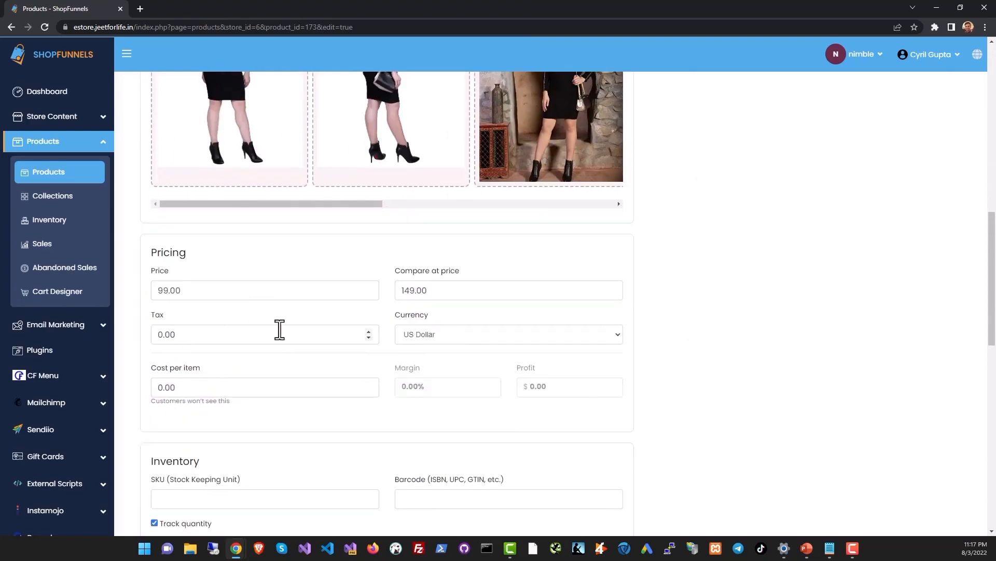
# Step: Check the dress's inventory and shipping settings, including the choices for number of items in a single order
pyautogui.scroll(-1, 249, 332)
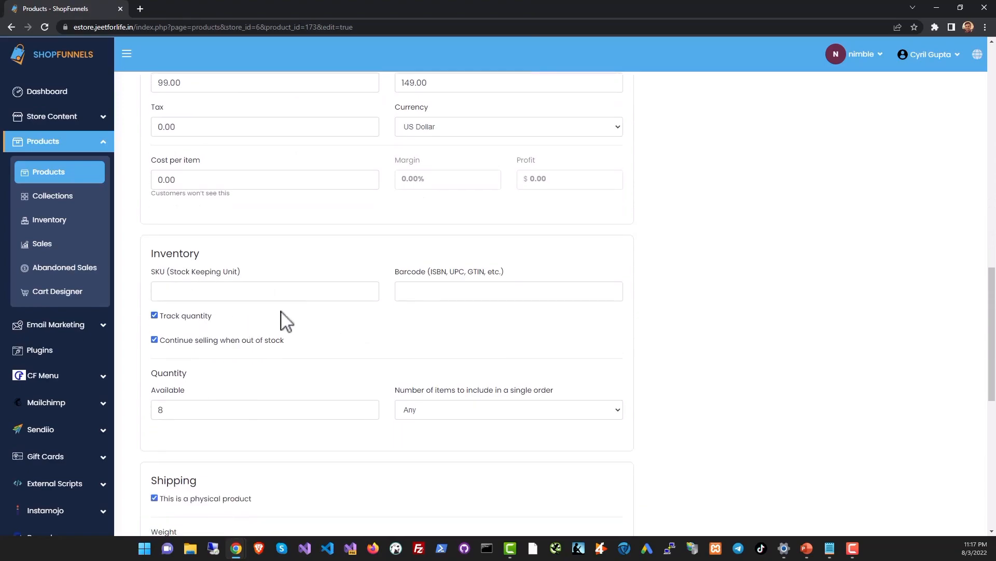
pyautogui.scroll(-3, 363, 327)
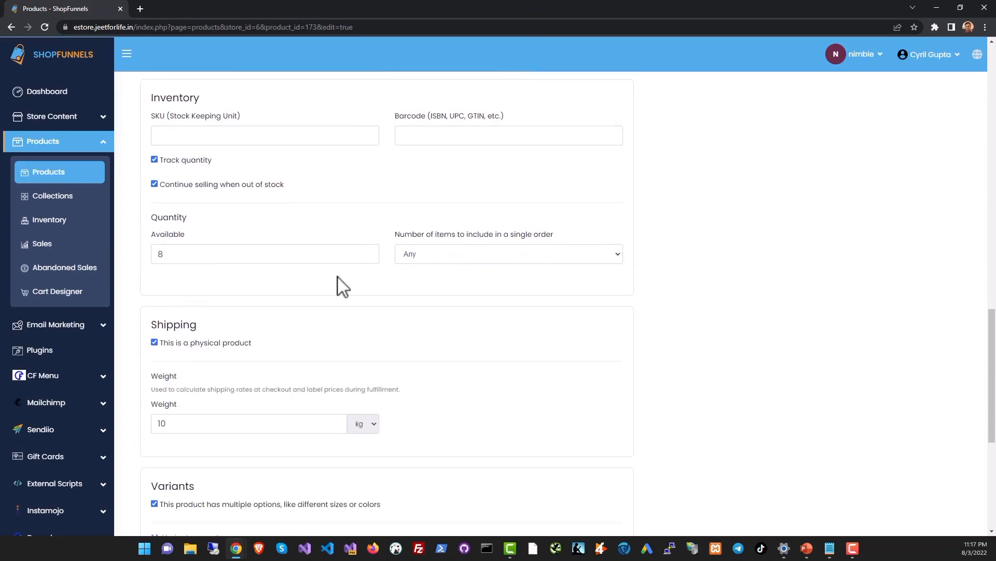
pyautogui.click(469, 259)
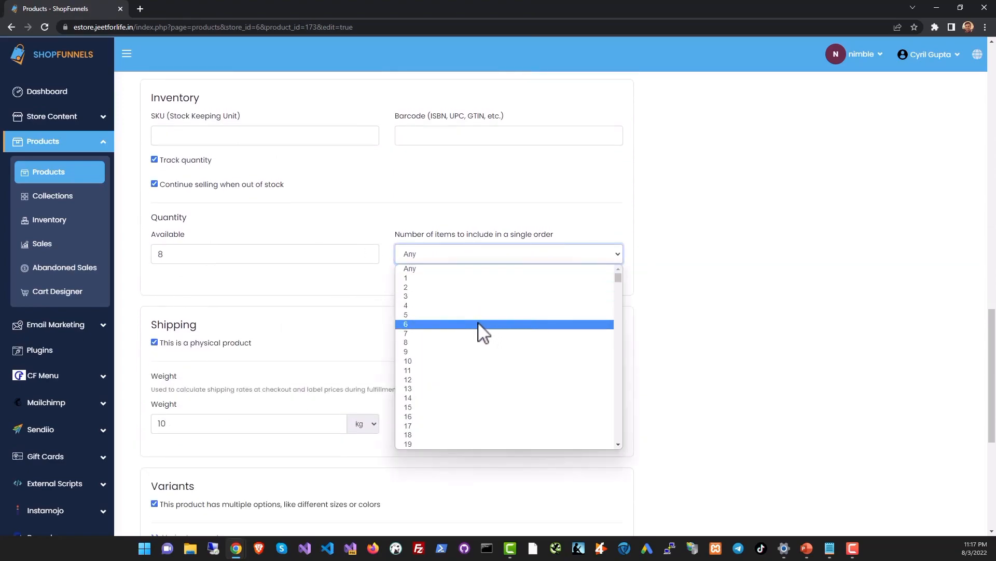
pyautogui.click(706, 292)
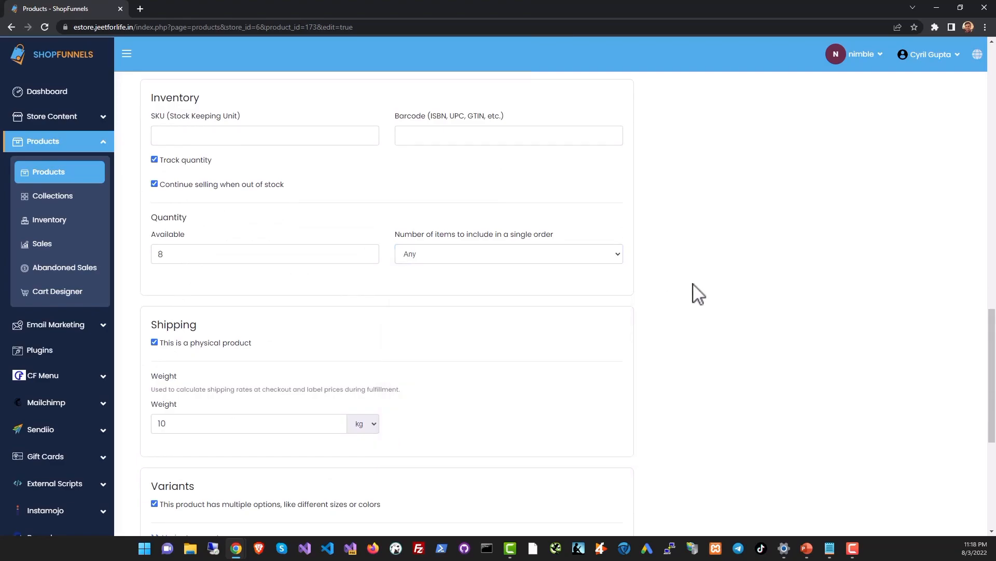
pyautogui.scroll(-2, 162, 254)
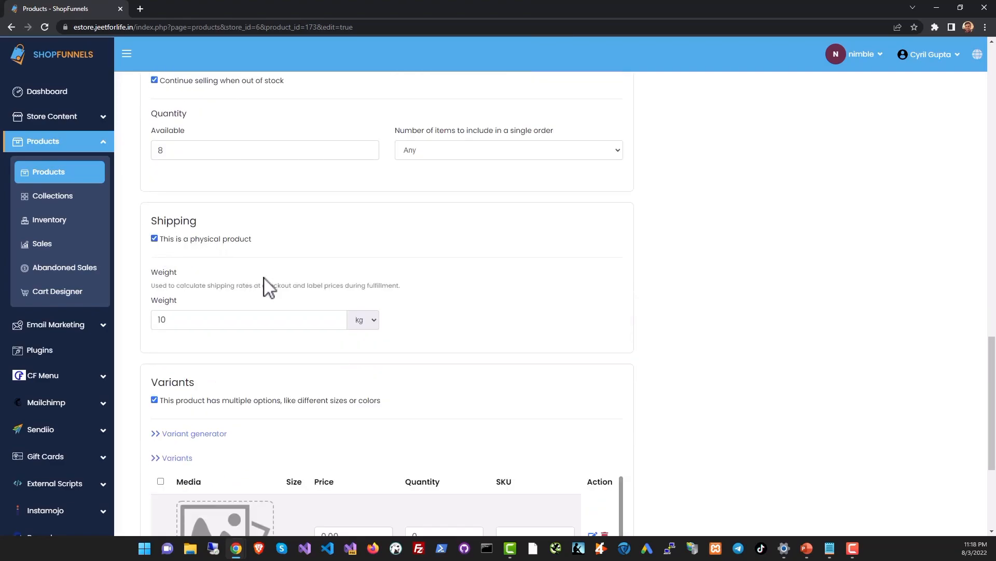
# Step: Look through the dress's size variants with their price, quantity and SKU fields
pyautogui.scroll(-3, 269, 287)
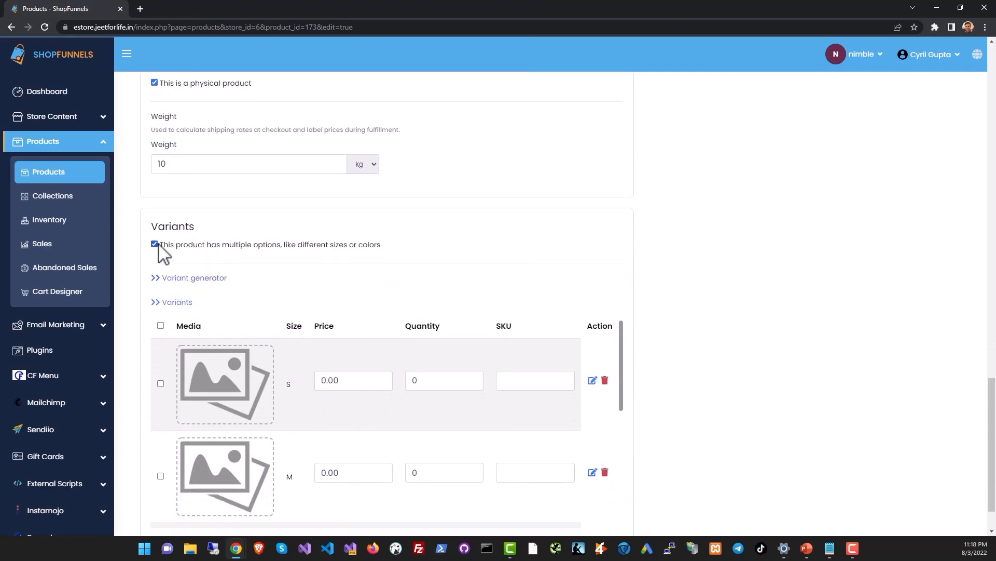
pyautogui.scroll(-5, 288, 371)
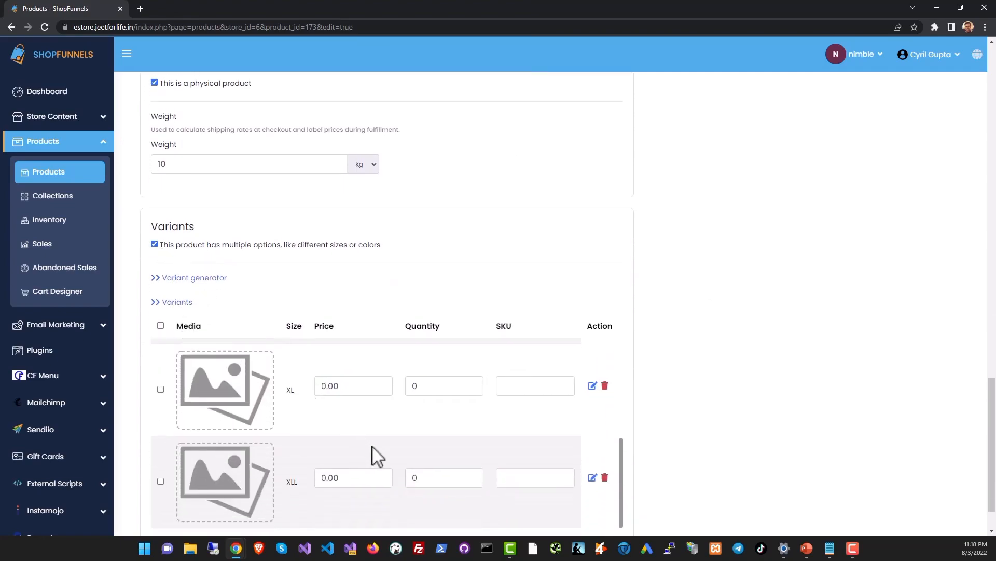
pyautogui.scroll(5, 372, 456)
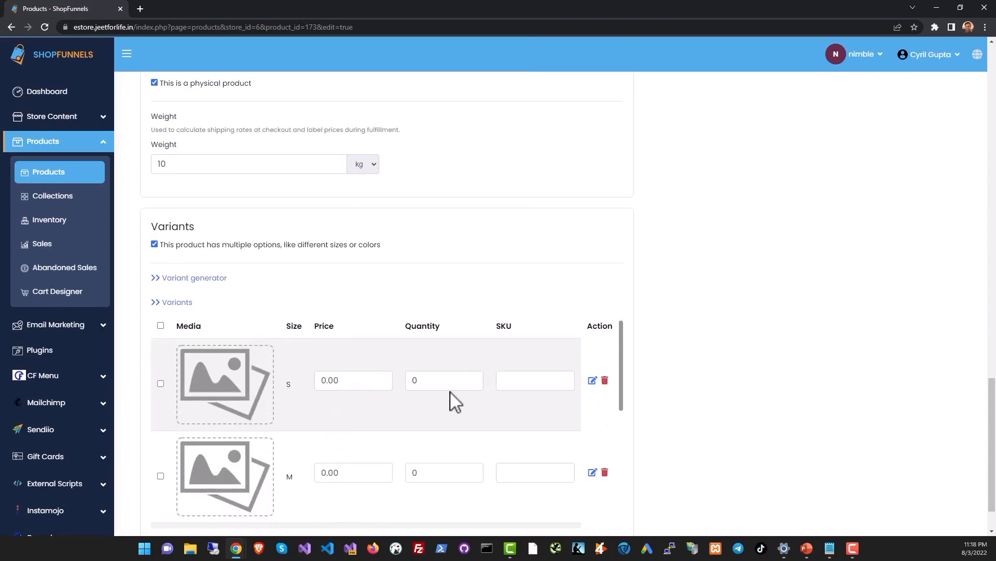
pyautogui.scroll(-5, 534, 476)
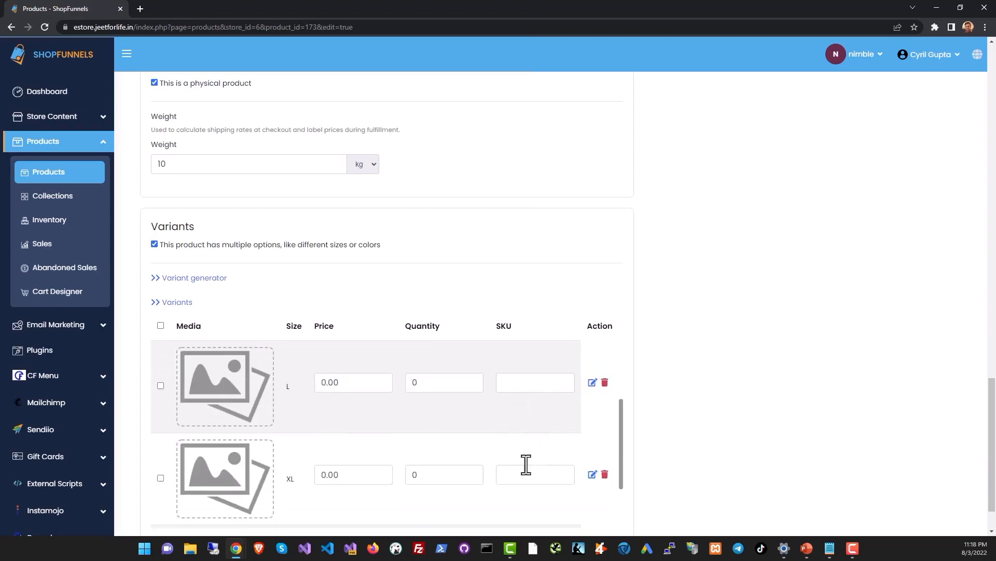
pyautogui.scroll(3, 545, 430)
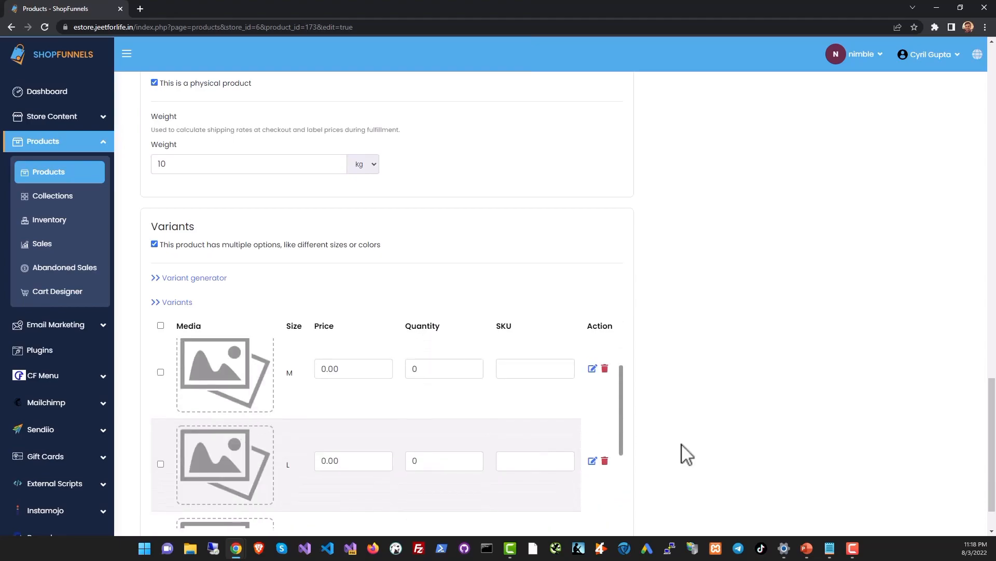
pyautogui.middleClick(679, 408)
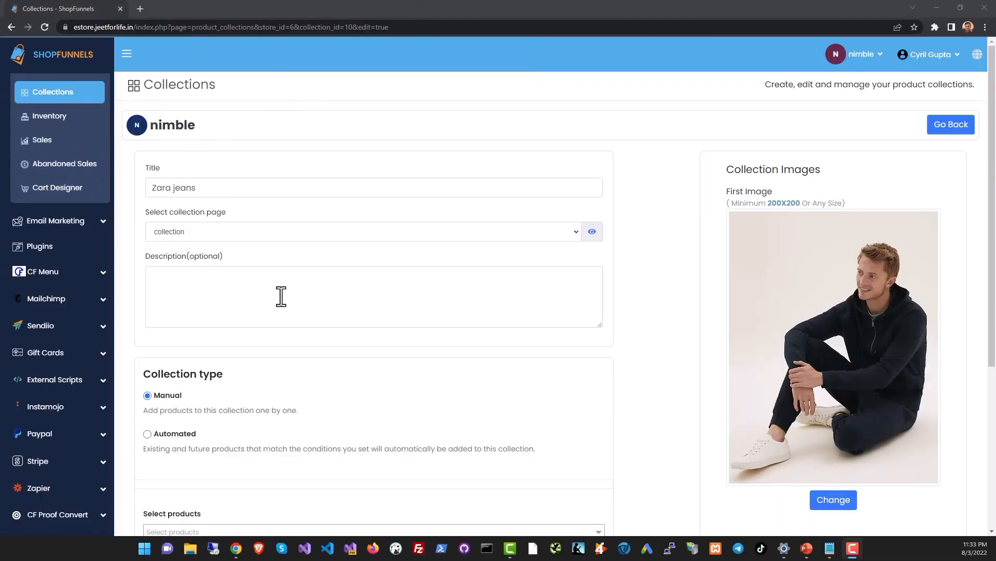
# Step: Examine the Zara jeans collection, previewing the Automated type's matching conditions and returning the type to Manual
pyautogui.scroll(-1, 399, 361)
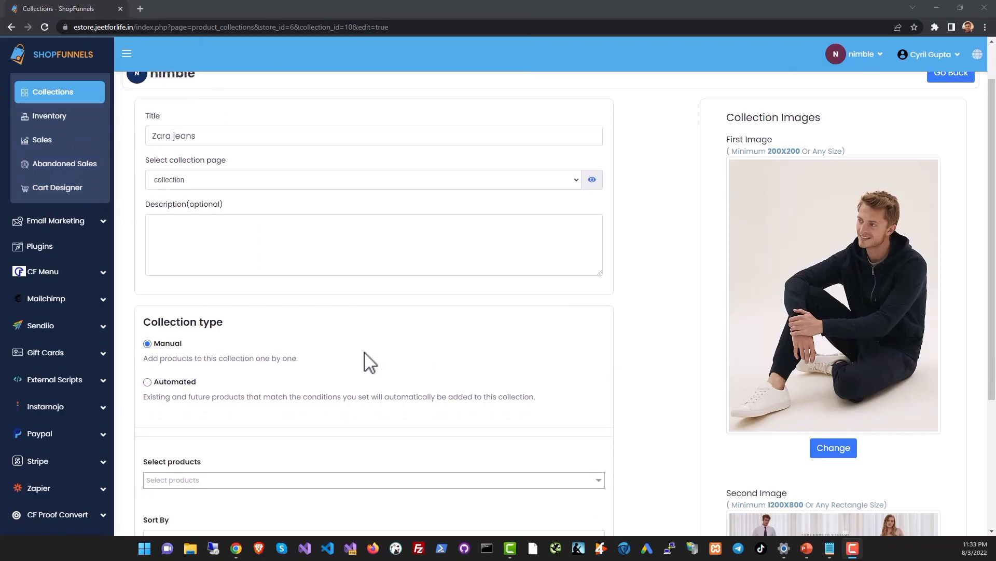
pyautogui.scroll(1, 370, 361)
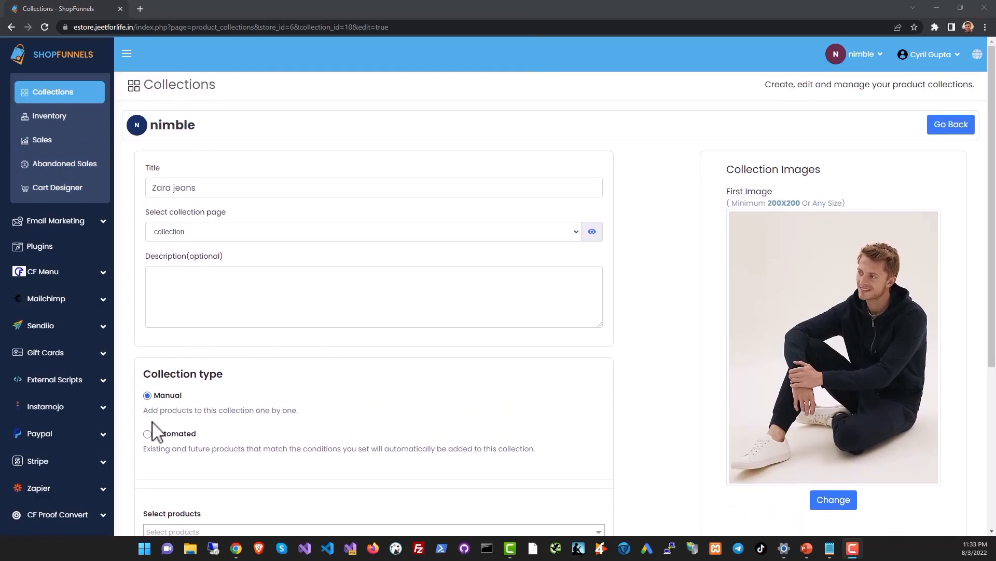
pyautogui.click(148, 434)
pyautogui.scroll(-2, 155, 435)
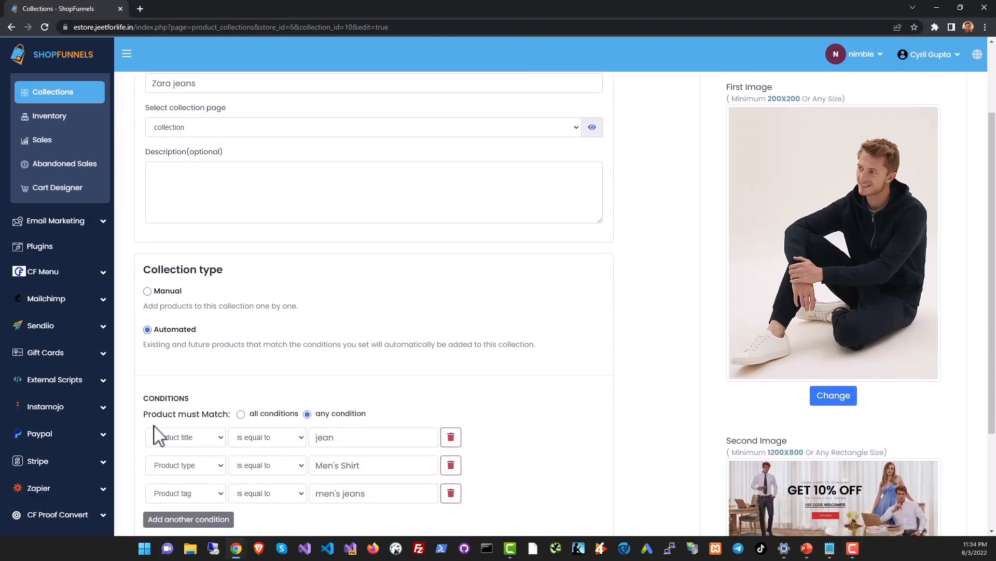
pyautogui.click(148, 292)
pyautogui.scroll(2, 185, 334)
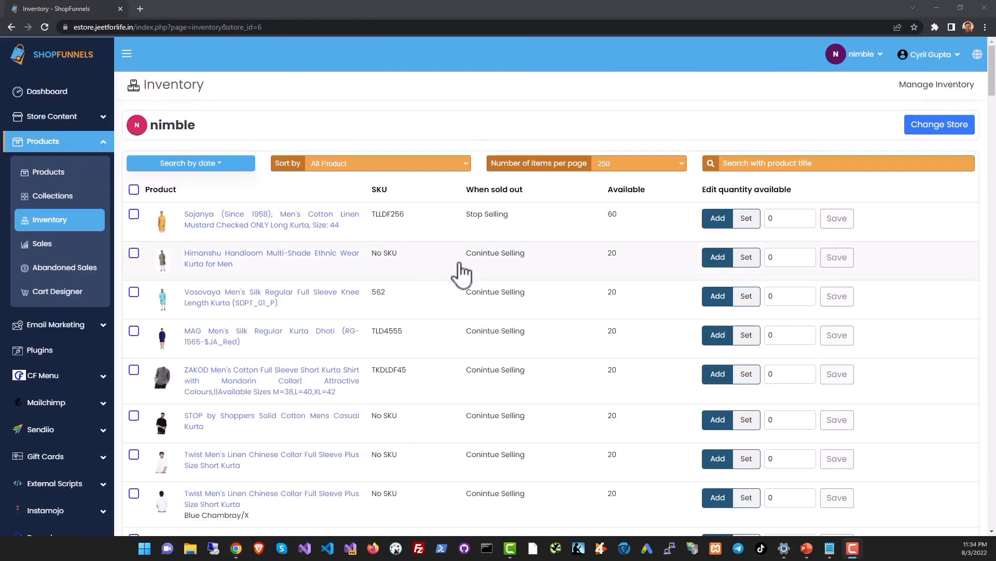
# Step: Look through the nimble store's inventory list and check the quantity field of the first product
pyautogui.scroll(-5, 445, 271)
pyautogui.scroll(-3, 379, 285)
pyautogui.scroll(10, 378, 285)
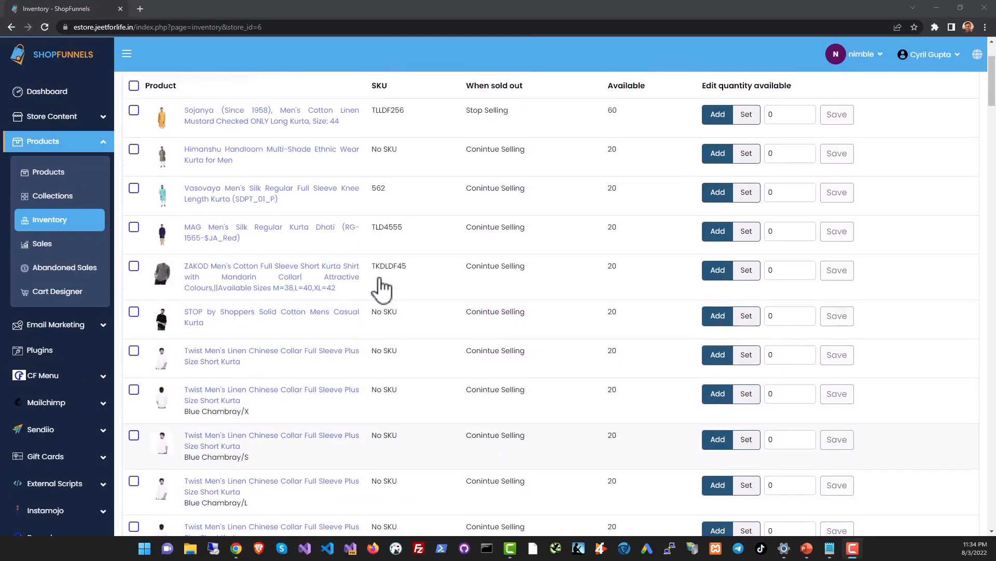
pyautogui.scroll(2, 381, 288)
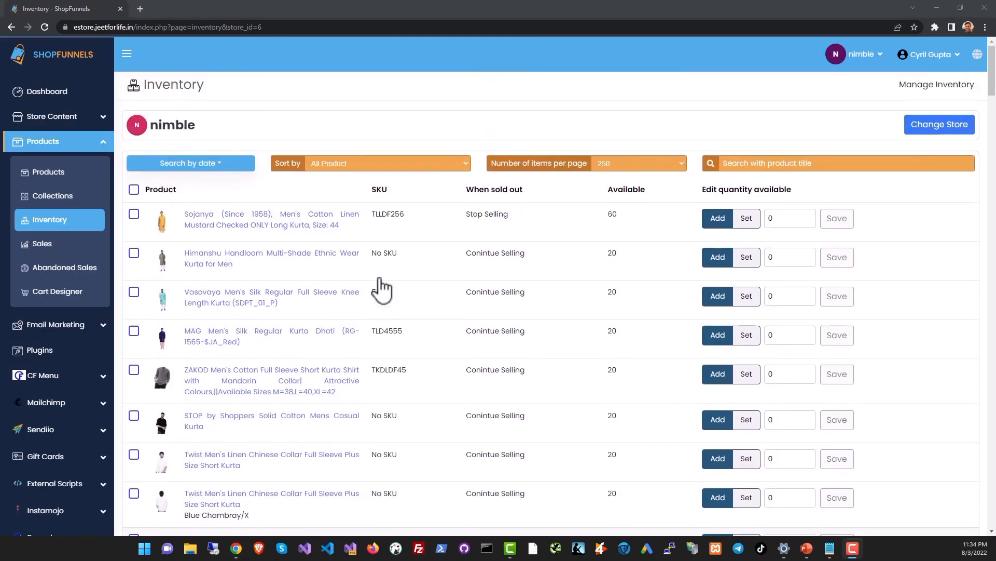
pyautogui.click(775, 222)
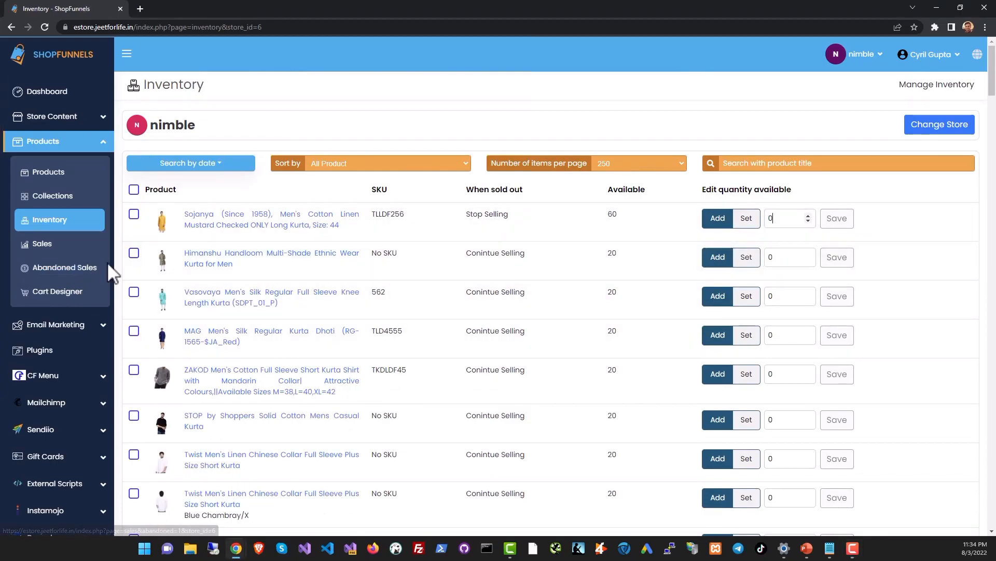
# Step: View the nimble store's product sales list
pyautogui.click(72, 245)
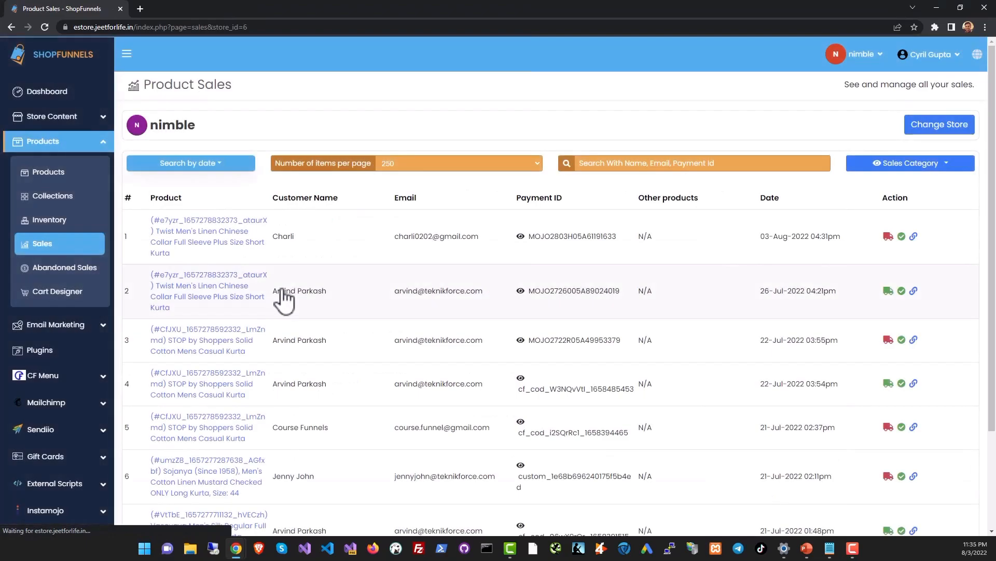
pyautogui.scroll(-3, 334, 290)
pyautogui.scroll(2, 341, 286)
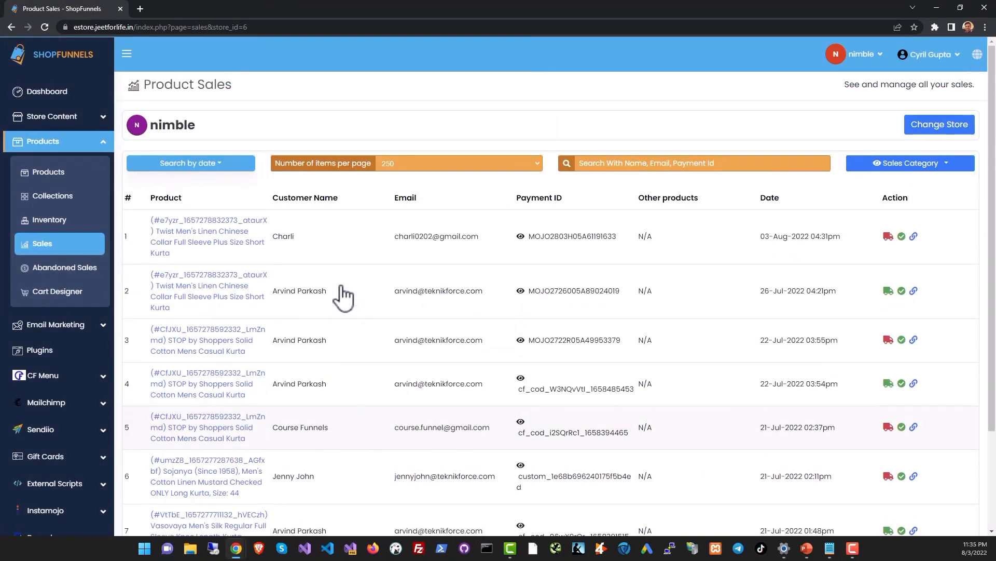
# Step: Open the nimble store's Cart Designer and look through the cart icon settings
pyautogui.click(85, 283)
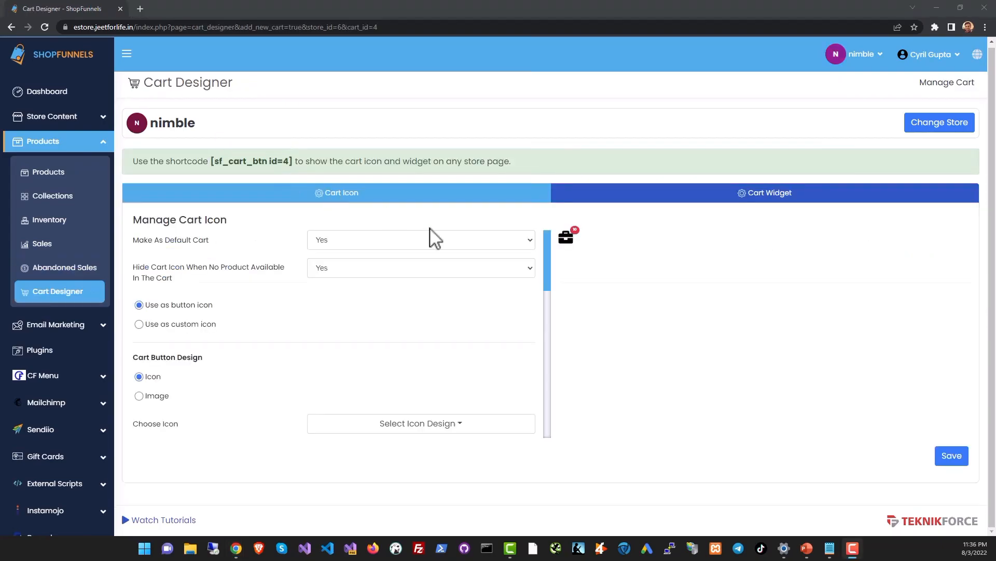
pyautogui.scroll(-2, 461, 300)
pyautogui.click(457, 320)
pyautogui.scroll(-1, 323, 367)
pyautogui.click(257, 353)
pyautogui.scroll(-3, 312, 259)
pyautogui.scroll(5, 507, 344)
pyautogui.scroll(2, 441, 278)
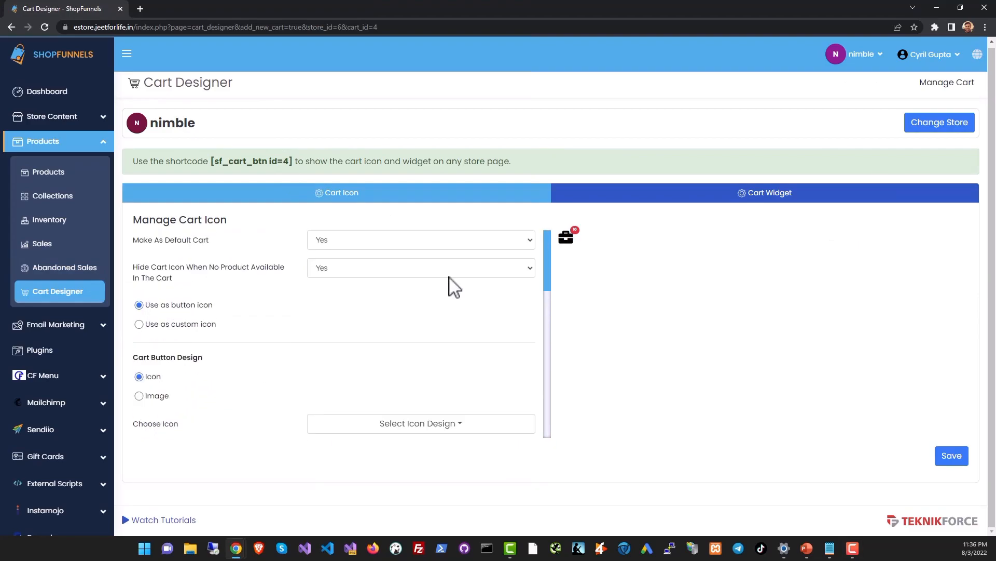
# Step: Examine the cart widget's header, product details and footer design settings
pyautogui.click(695, 200)
pyautogui.scroll(-1, 435, 327)
pyautogui.scroll(-6, 395, 334)
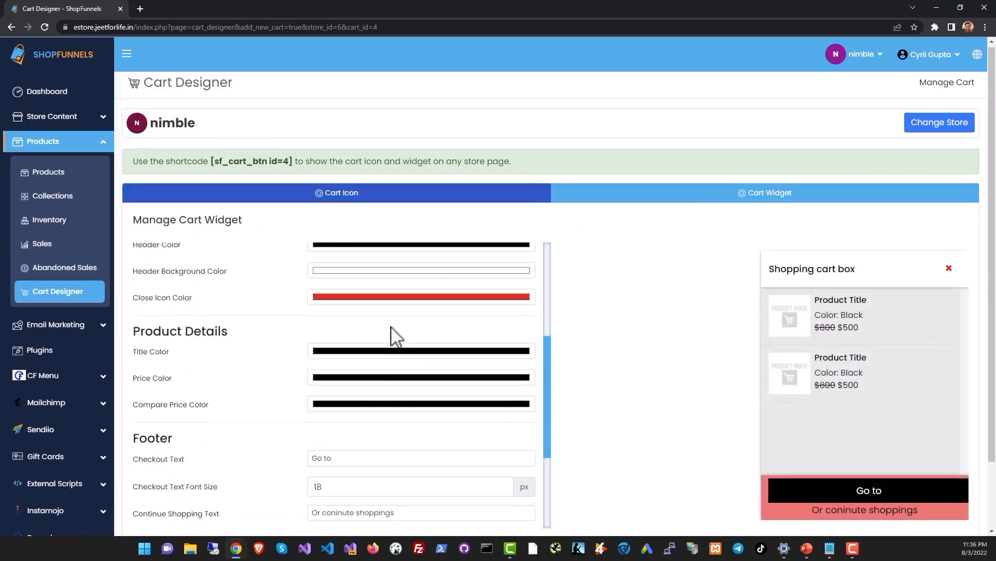
pyautogui.scroll(2, 349, 371)
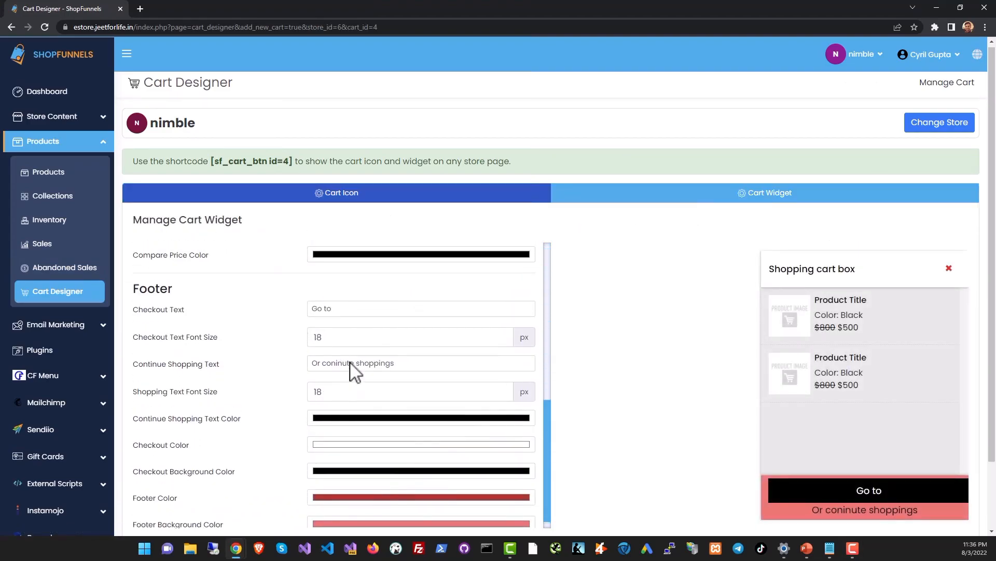
pyautogui.scroll(-2, 389, 493)
pyautogui.scroll(10, 438, 488)
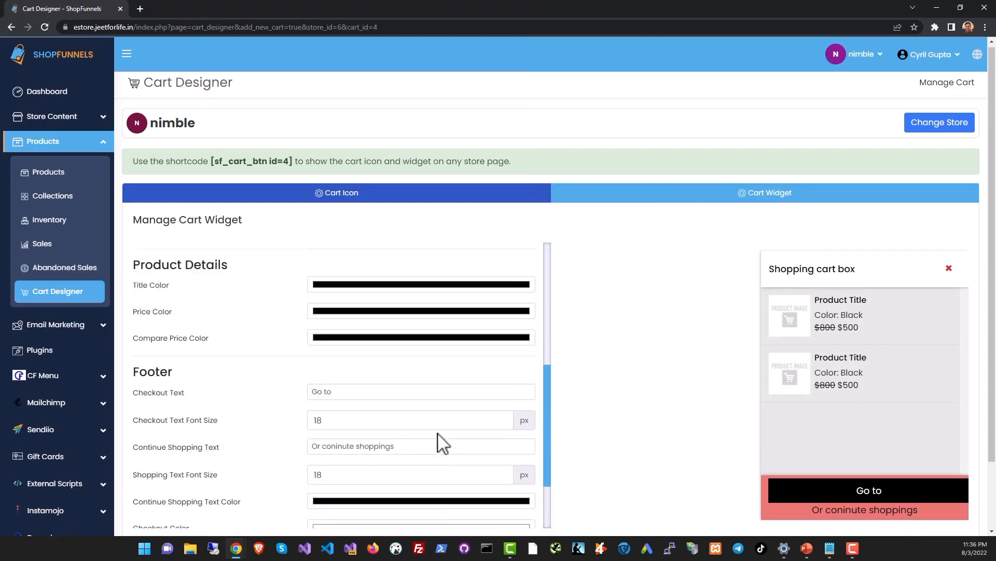
# Step: View the email marketing lists and check the Compose Mail form's SMTP and list choices
pyautogui.click(83, 327)
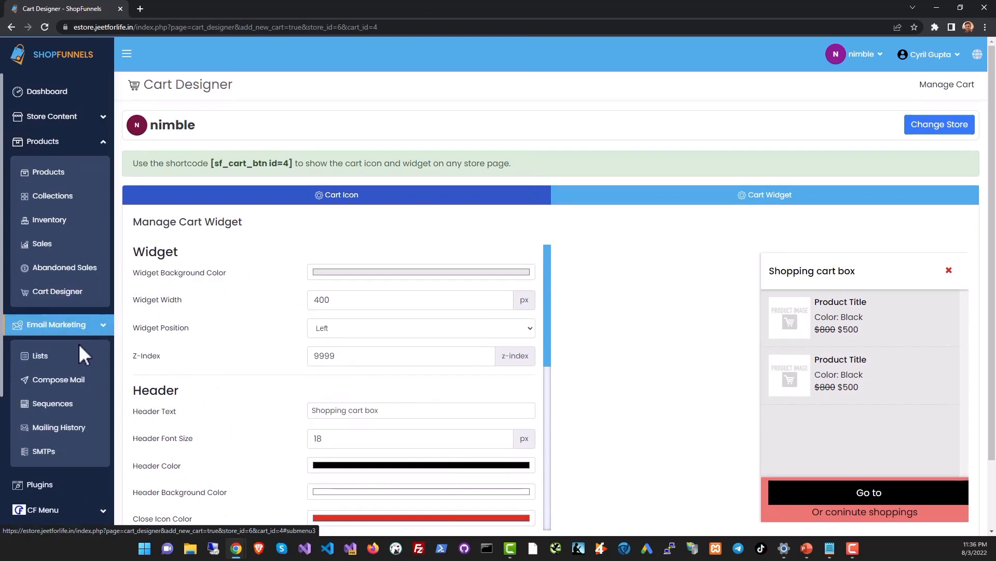
pyautogui.click(79, 357)
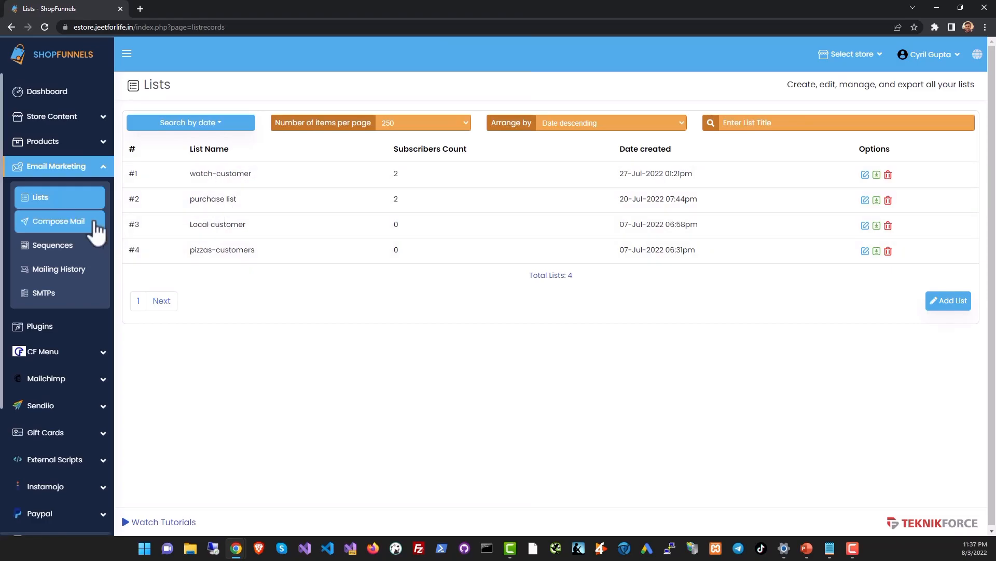
pyautogui.click(82, 221)
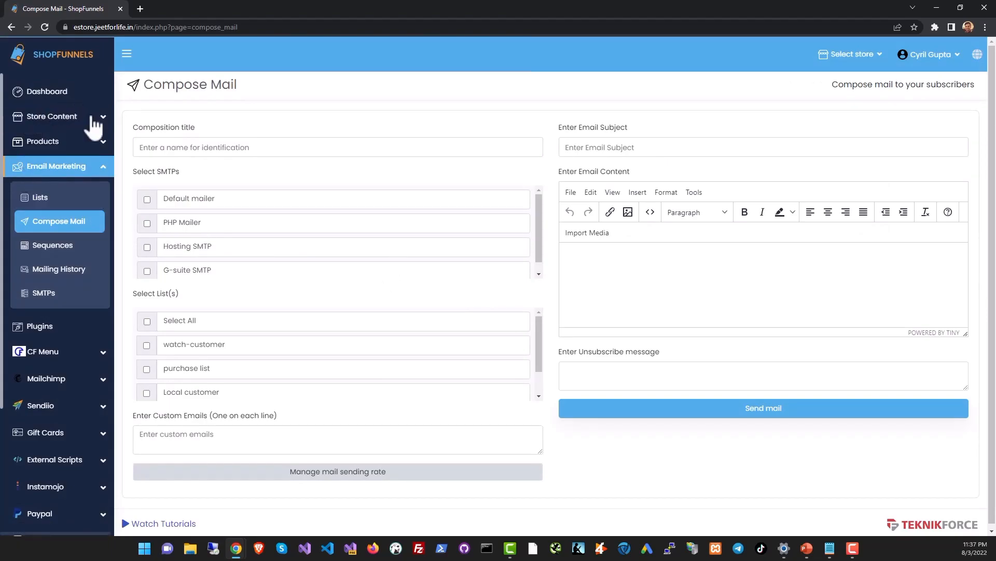
pyautogui.scroll(-2, 541, 318)
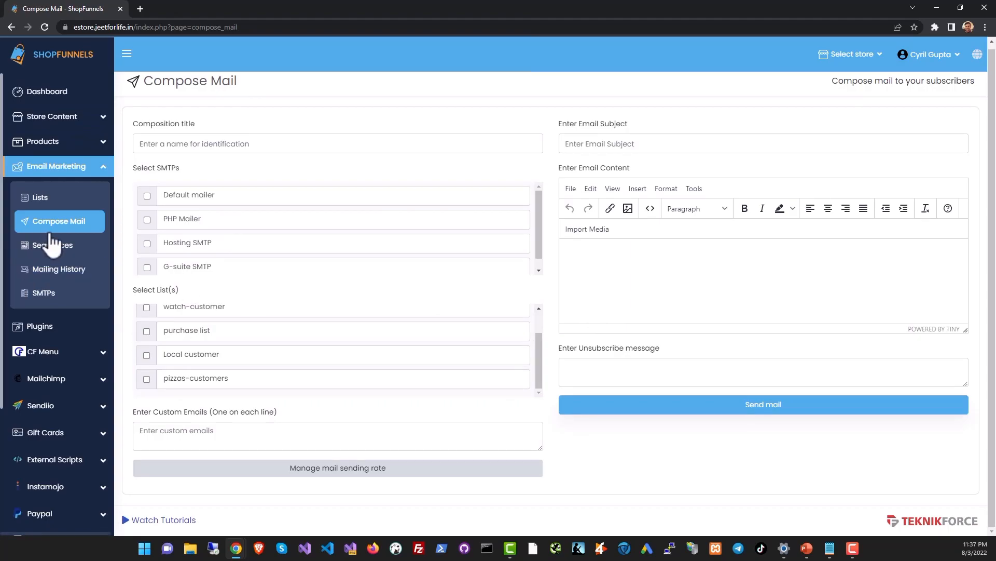
# Step: Review the email marketing section's sequences, mailing history and SMTP records
pyautogui.click(52, 245)
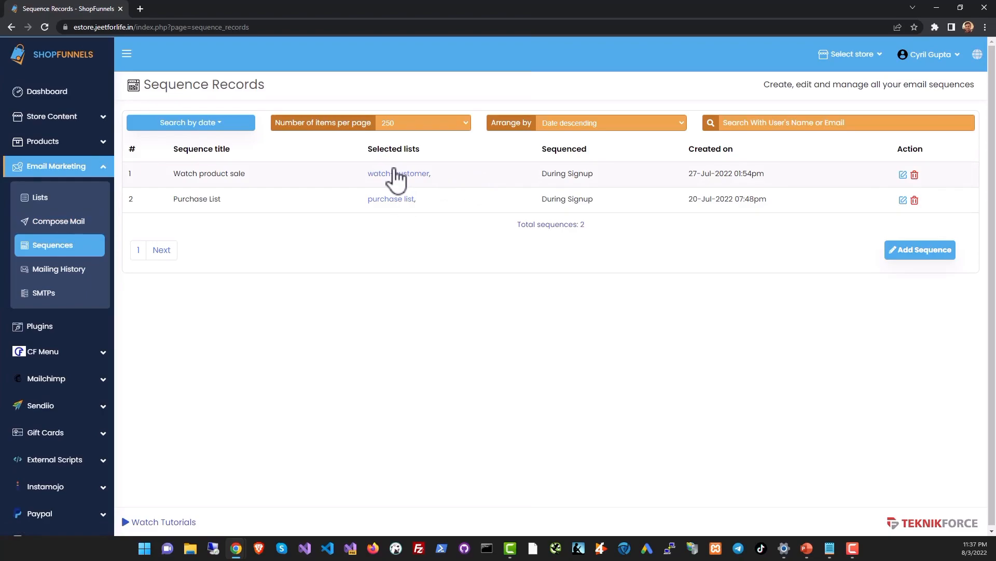
pyautogui.click(61, 273)
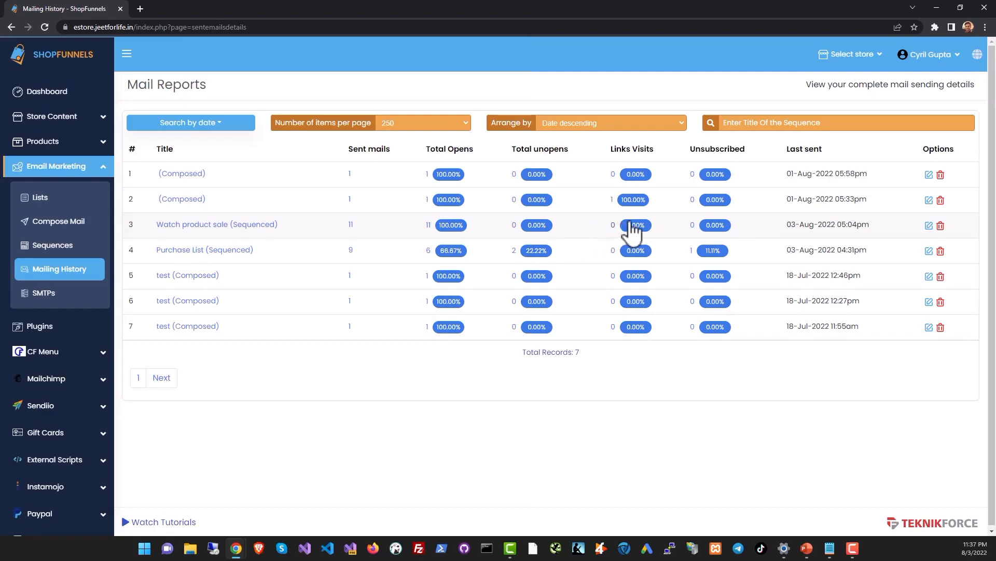
pyautogui.click(79, 297)
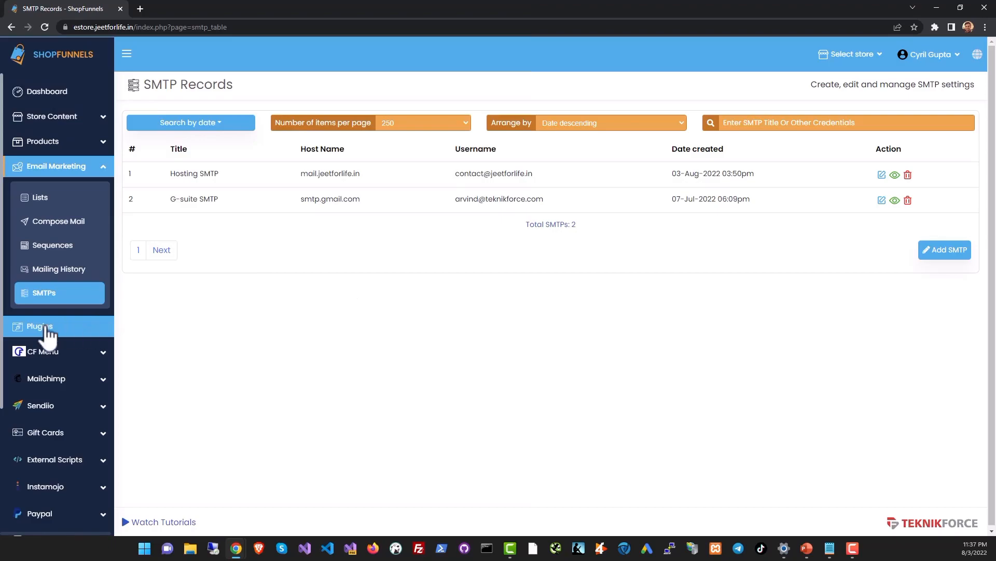
# Step: Expand the Sendiio, Gift Cards and External Scripts plugin entries to see their available options
pyautogui.scroll(-2, 85, 318)
pyautogui.scroll(-2, 86, 332)
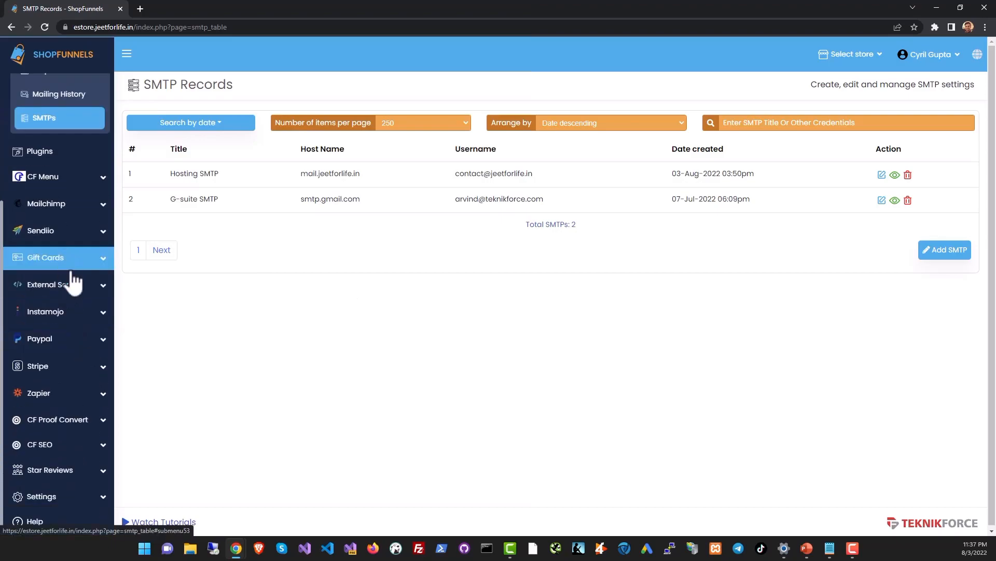
pyautogui.click(74, 240)
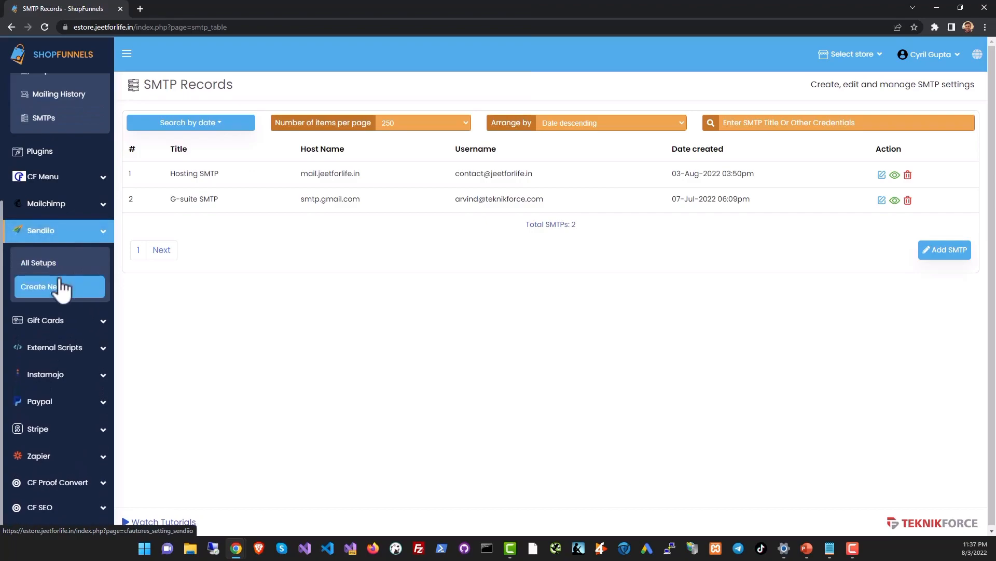
pyautogui.click(64, 321)
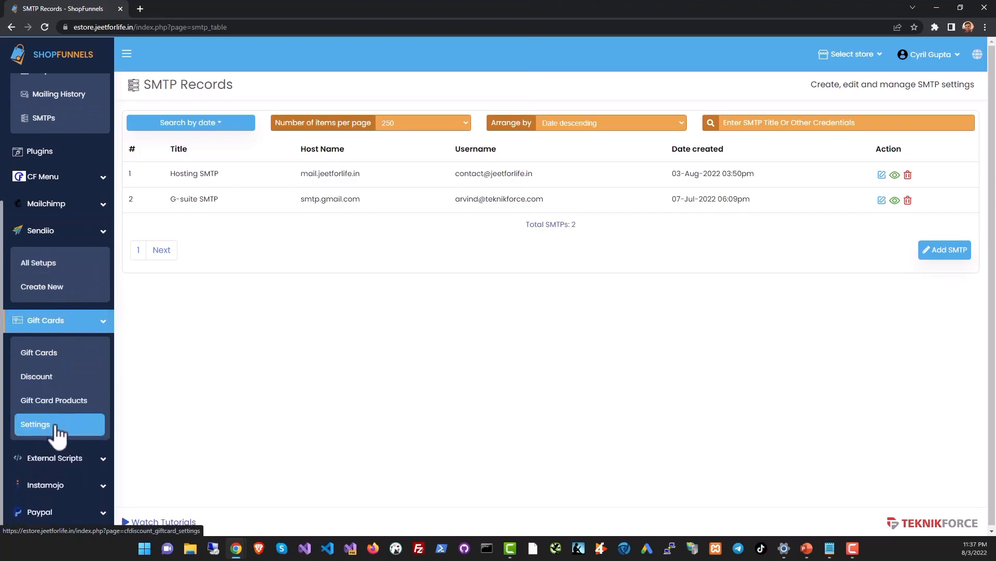
pyautogui.scroll(-3, 49, 266)
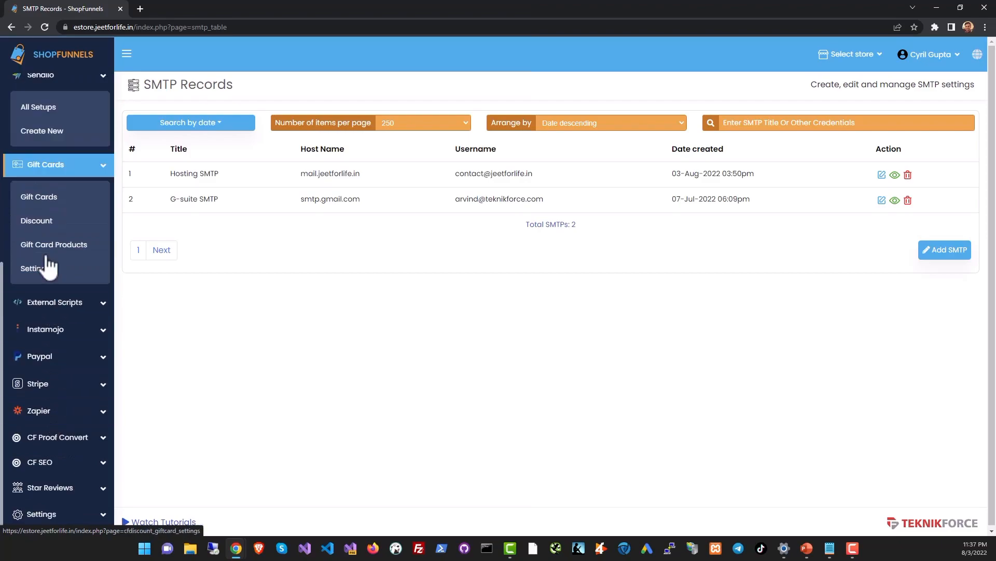
pyautogui.click(62, 305)
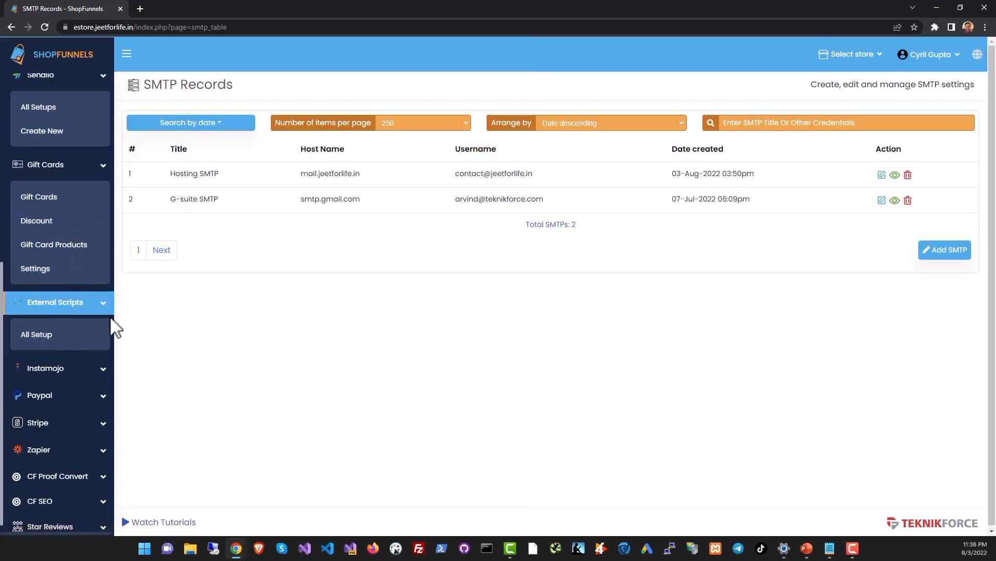
# Step: Open the Plugins page and look through the installed plugins
pyautogui.scroll(4, 67, 322)
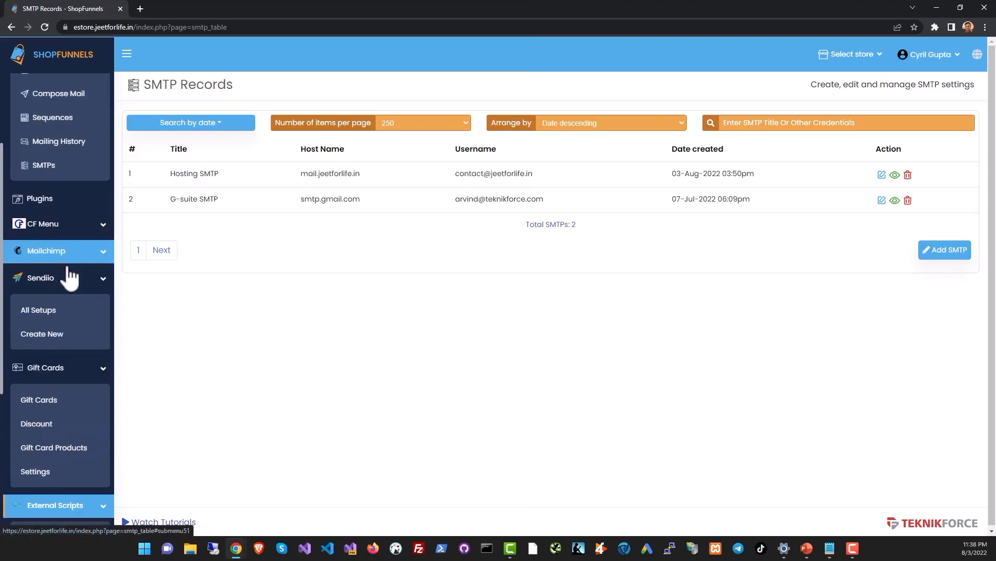
pyautogui.click(62, 202)
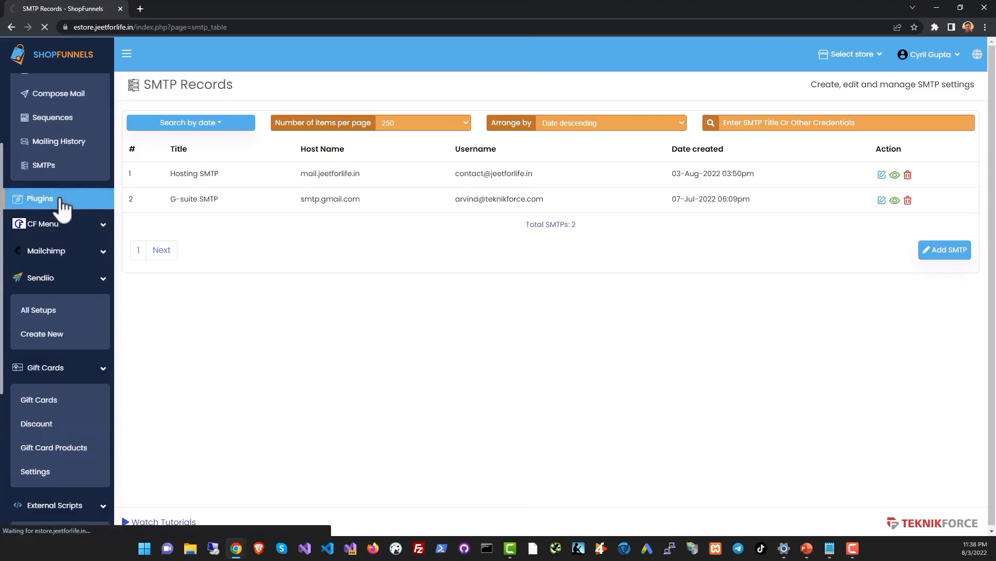
pyautogui.scroll(-5, 536, 285)
pyautogui.scroll(5, 472, 332)
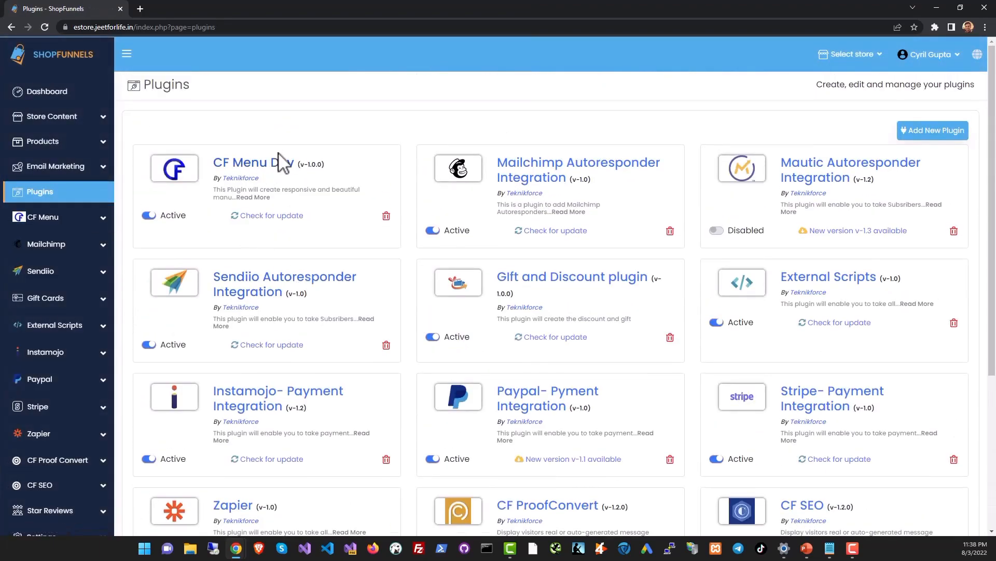
# Step: Check the options for adding a new plugin, open the plugin marketplace briefly and return to the Plugins page
pyautogui.click(929, 132)
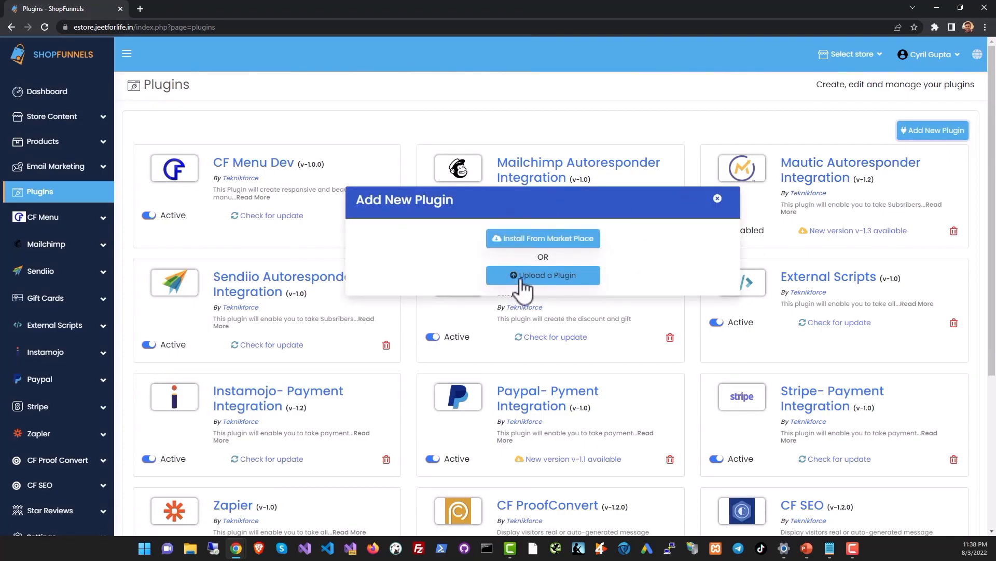
pyautogui.click(553, 240)
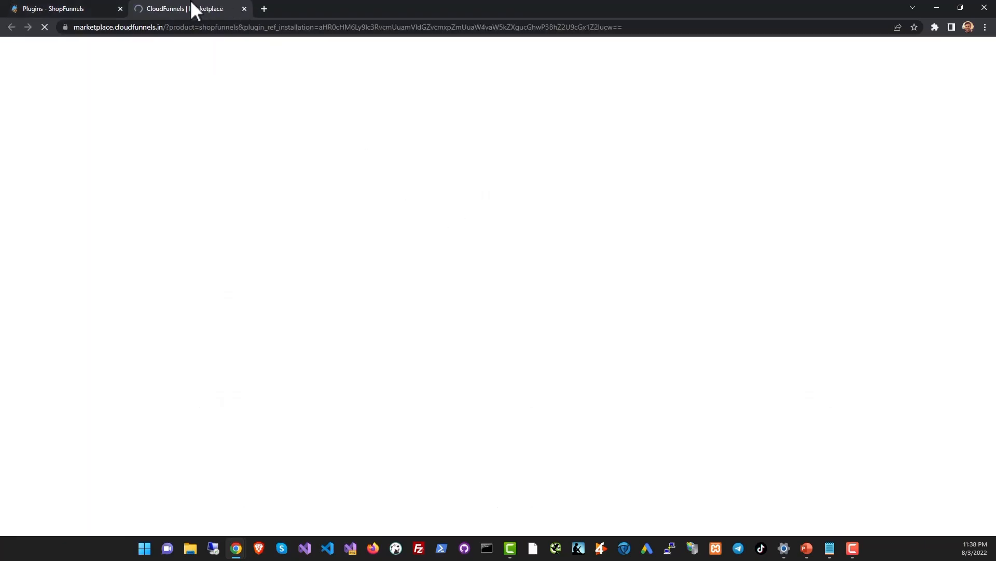
pyautogui.hotkey('ctrl', 'w')
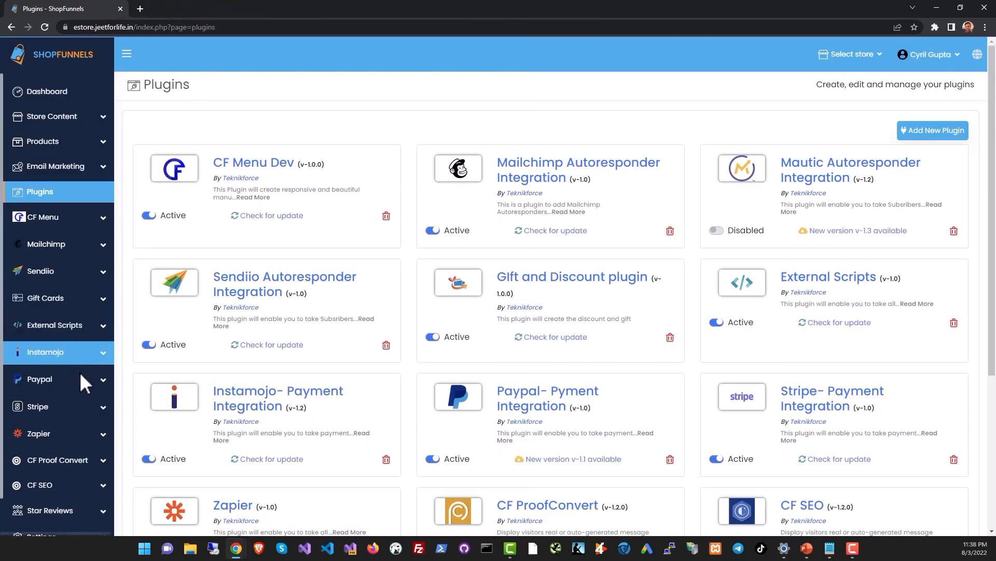
# Step: Open the application settings and look through the General Settings
pyautogui.scroll(-1, 57, 394)
pyautogui.scroll(-2, 59, 512)
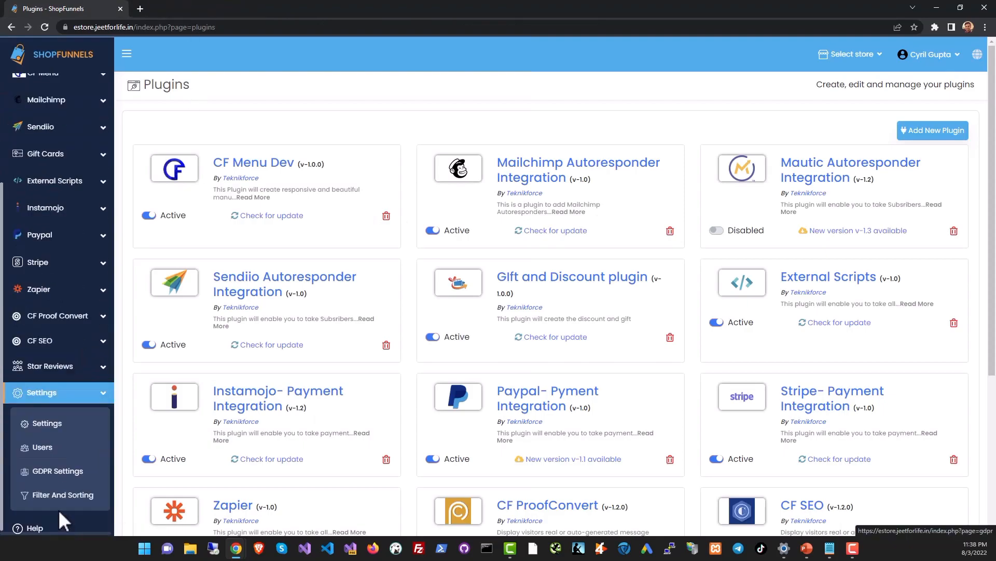
pyautogui.click(66, 433)
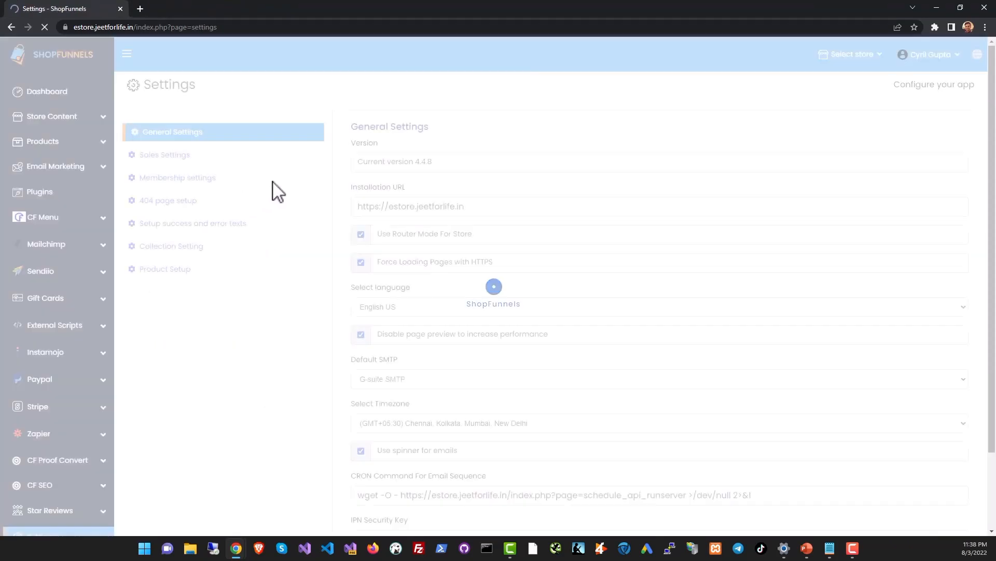
pyautogui.scroll(-3, 467, 224)
pyautogui.scroll(3, 208, 263)
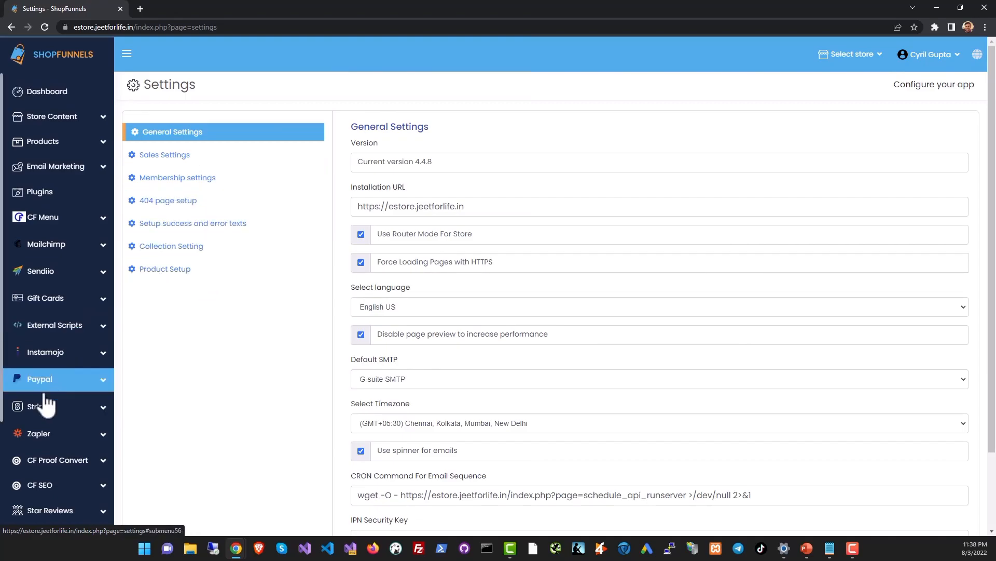
# Step: Open the add-user form from the Users page and examine the list of assignable permissions
pyautogui.scroll(-3, 89, 430)
pyautogui.click(28, 441)
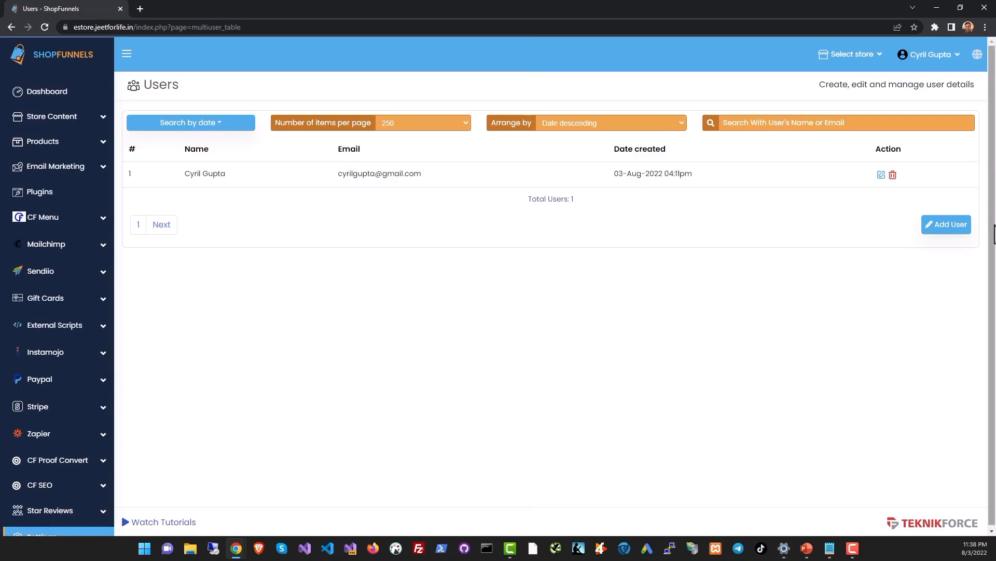
pyautogui.click(946, 224)
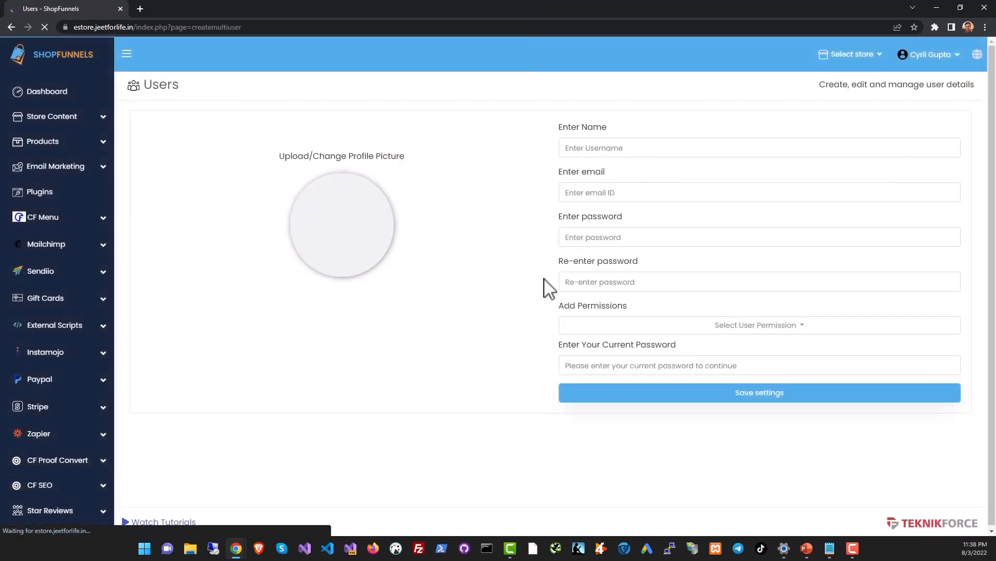
pyautogui.click(748, 327)
pyautogui.scroll(-2, 649, 423)
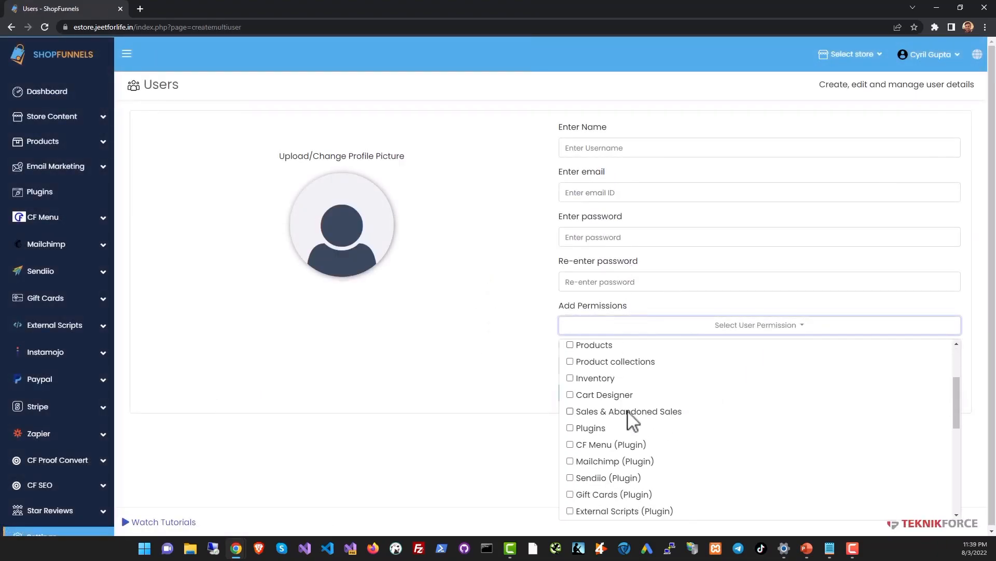
pyautogui.scroll(-6, 630, 383)
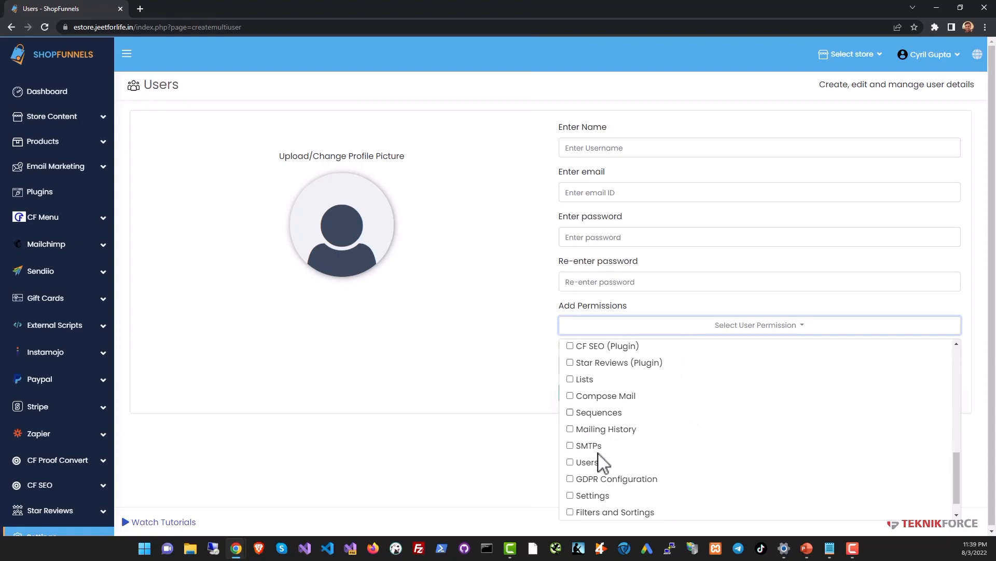
pyautogui.scroll(-1, 600, 453)
pyautogui.scroll(5, 610, 459)
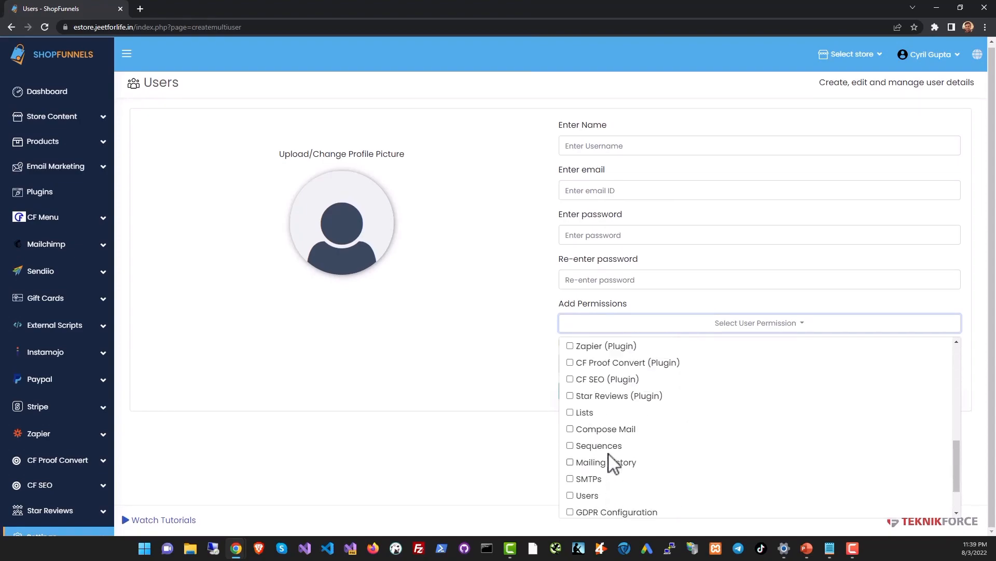
pyautogui.scroll(3, 628, 436)
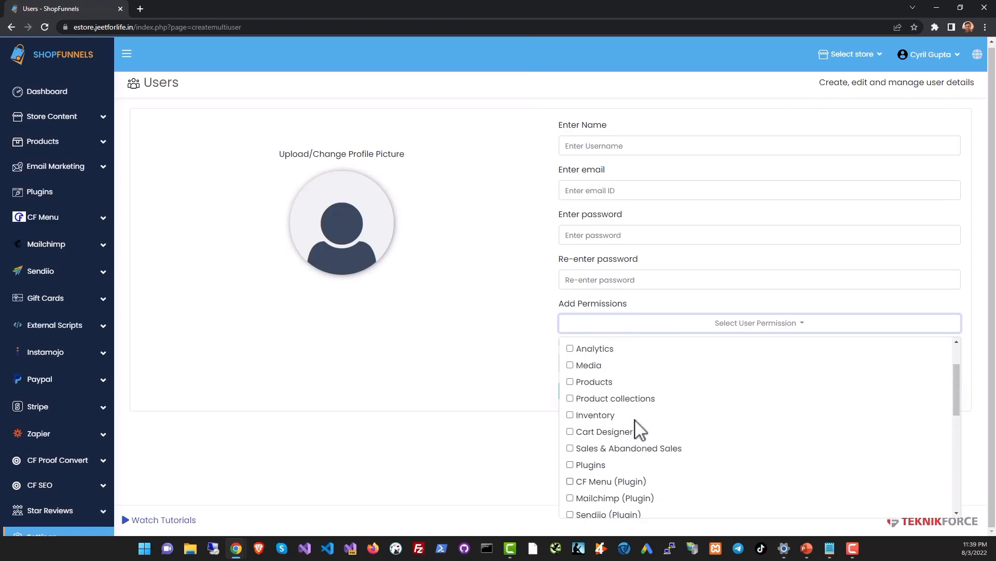
pyautogui.click(188, 474)
# Step: Open the GDPR settings and inspect the cookie notice text and the cookie consent and data request records
pyautogui.scroll(-3, 93, 462)
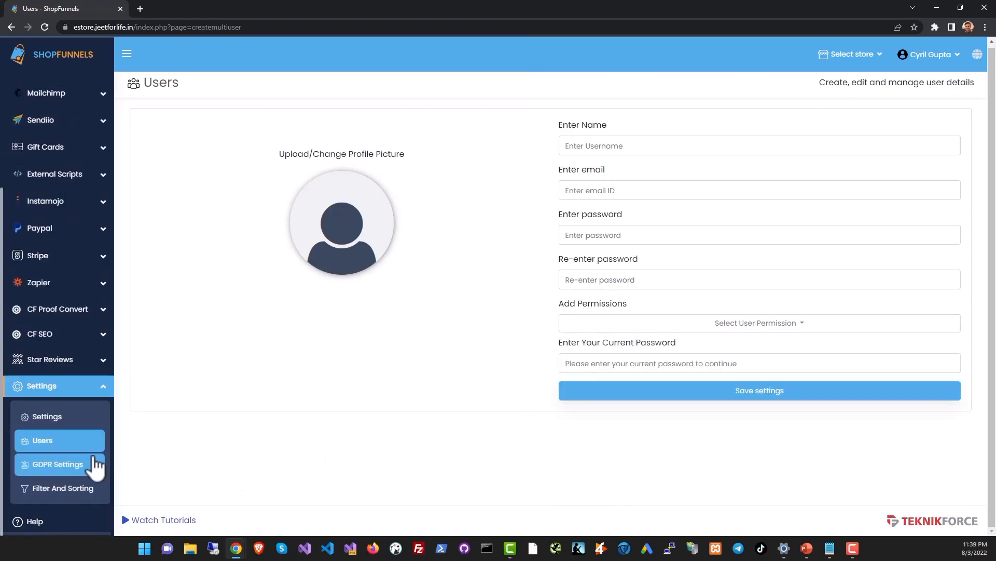
pyautogui.click(96, 475)
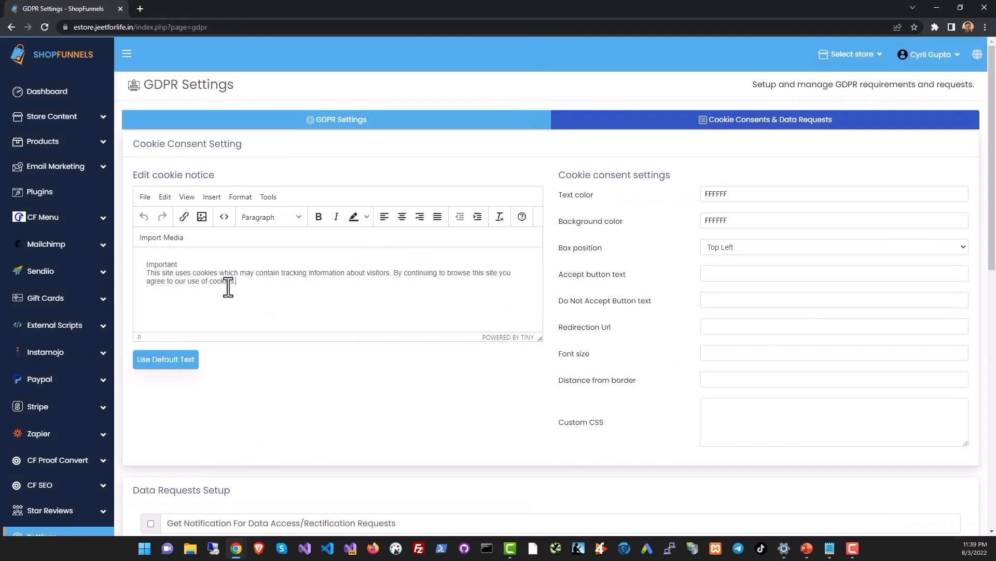
pyautogui.moveTo(246, 296); pyautogui.dragTo(145, 264)
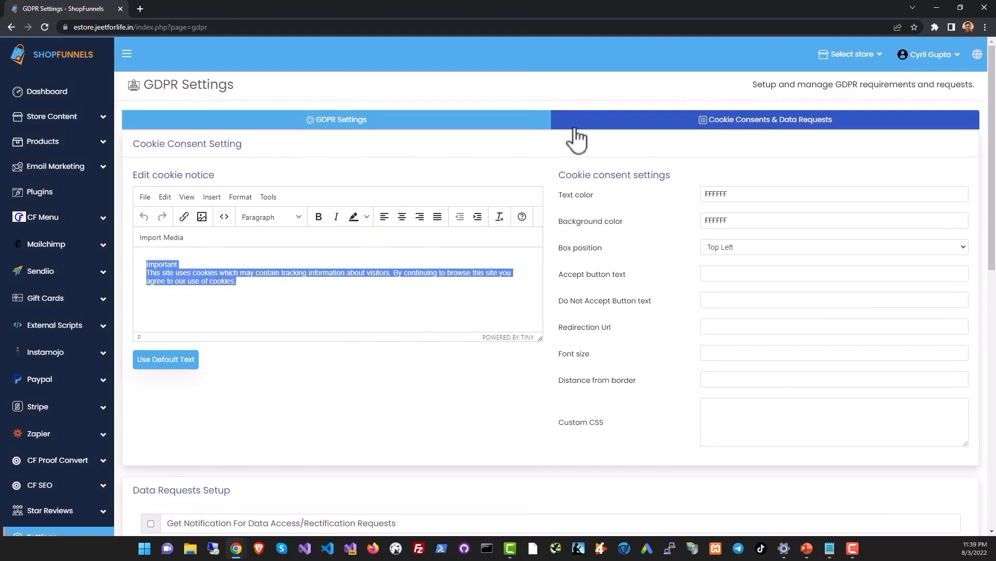
pyautogui.click(647, 126)
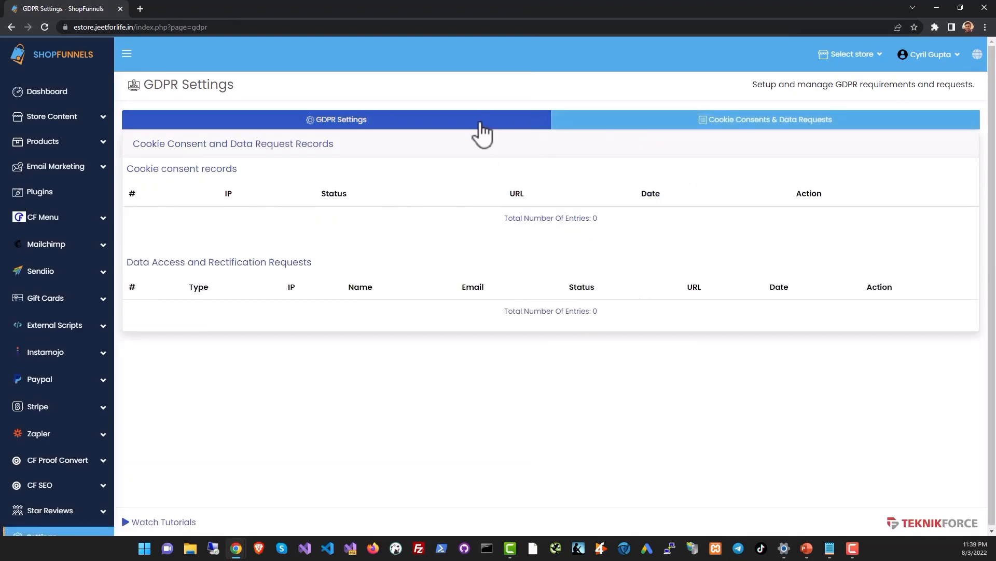
pyautogui.click(481, 127)
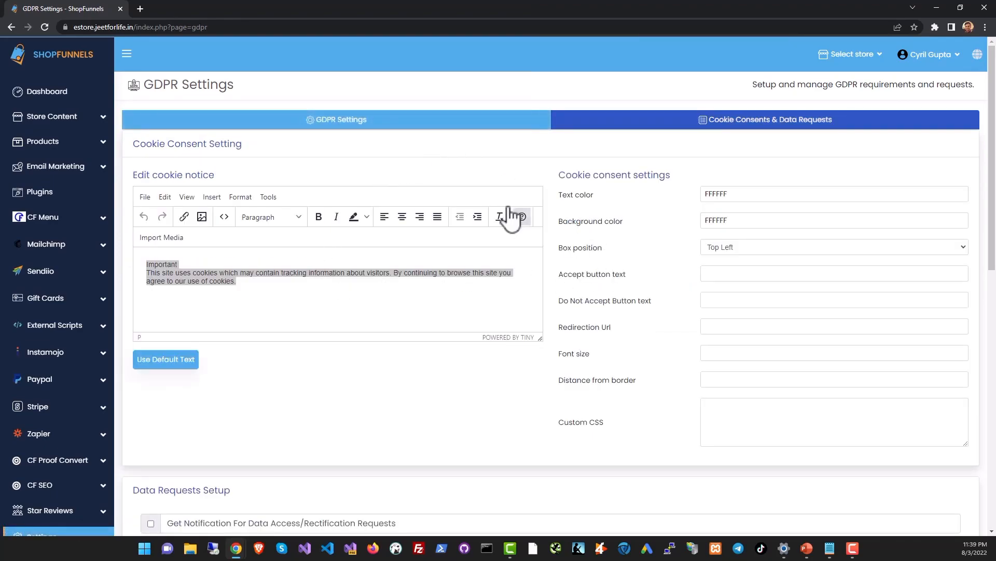
# Step: Examine the GDPR data request setup and confirmation messages, and return to the consent and data request records
pyautogui.scroll(-6, 410, 244)
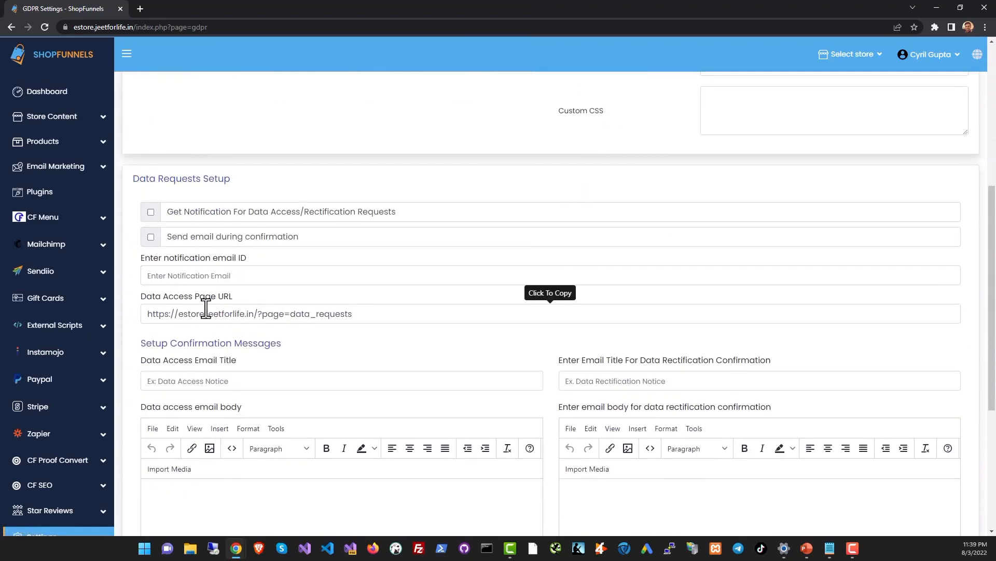
pyautogui.scroll(-3, 216, 336)
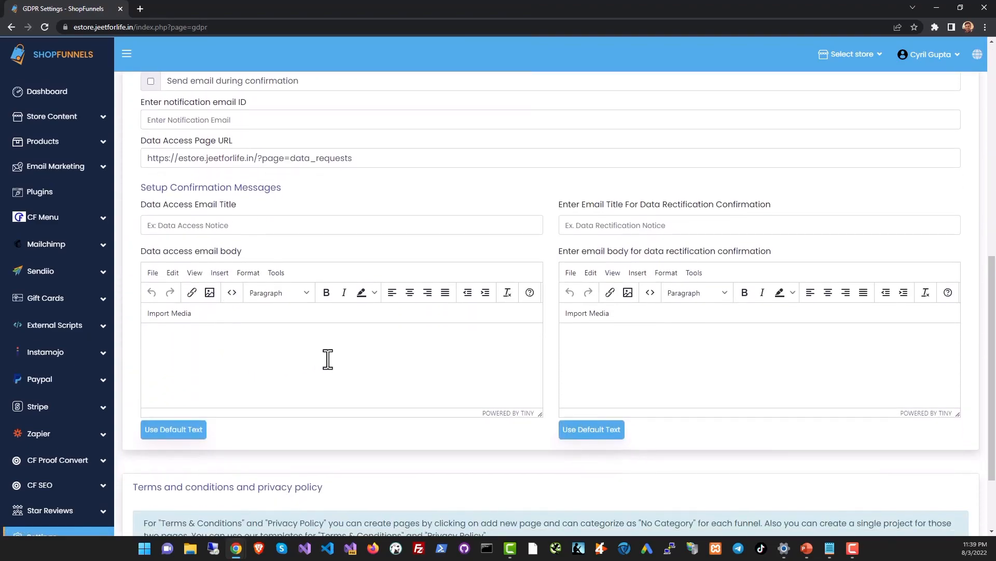
pyautogui.scroll(-3, 322, 360)
pyautogui.scroll(10, 340, 360)
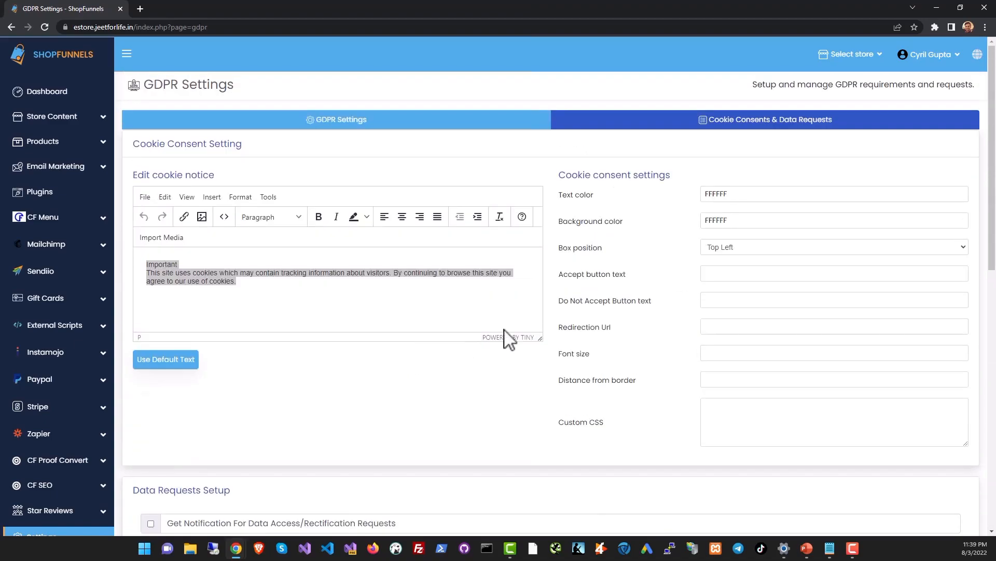
pyautogui.click(816, 124)
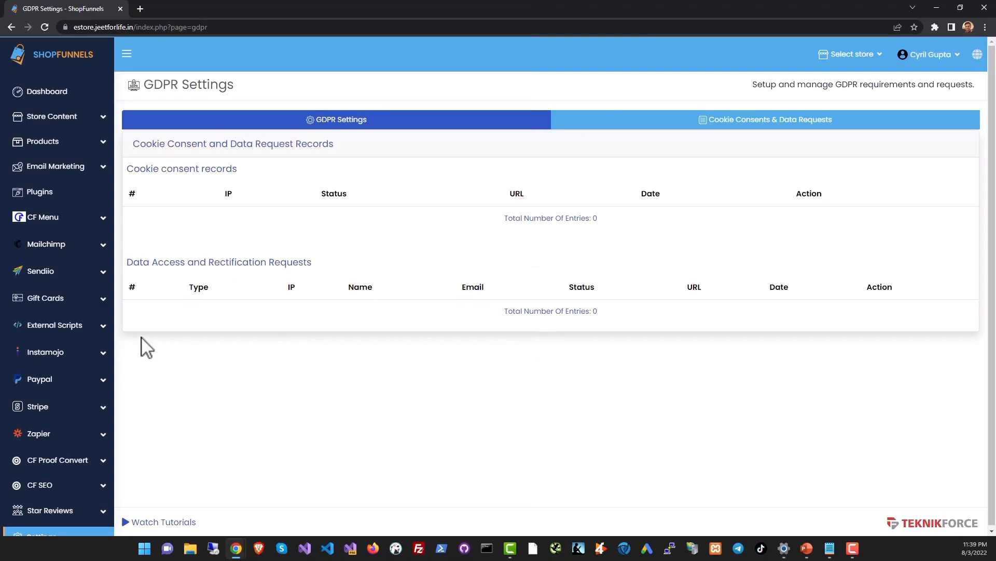
# Step: Open the Help page and look through the list of template creation guides
pyautogui.scroll(-3, 73, 394)
pyautogui.click(71, 490)
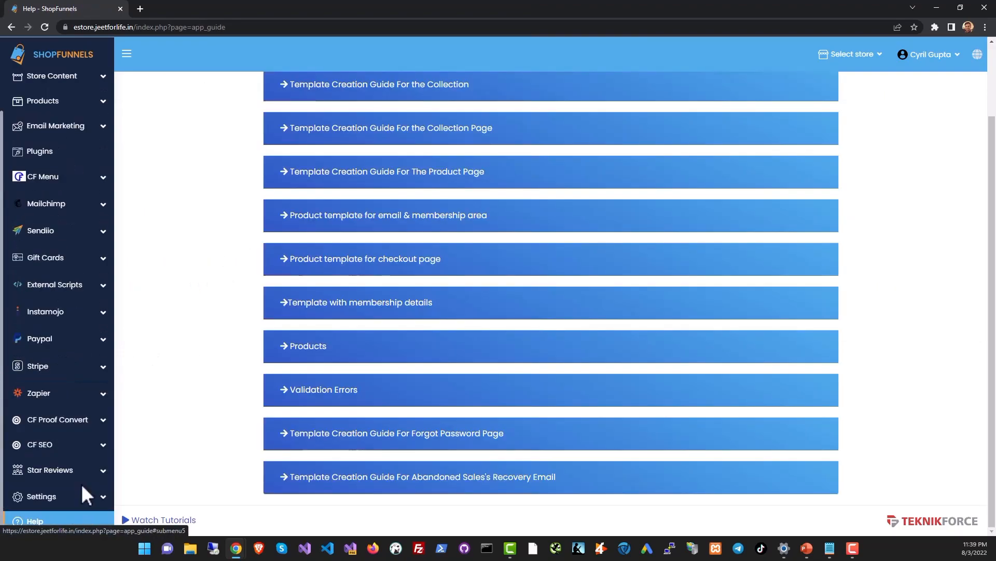
pyautogui.scroll(2, 258, 314)
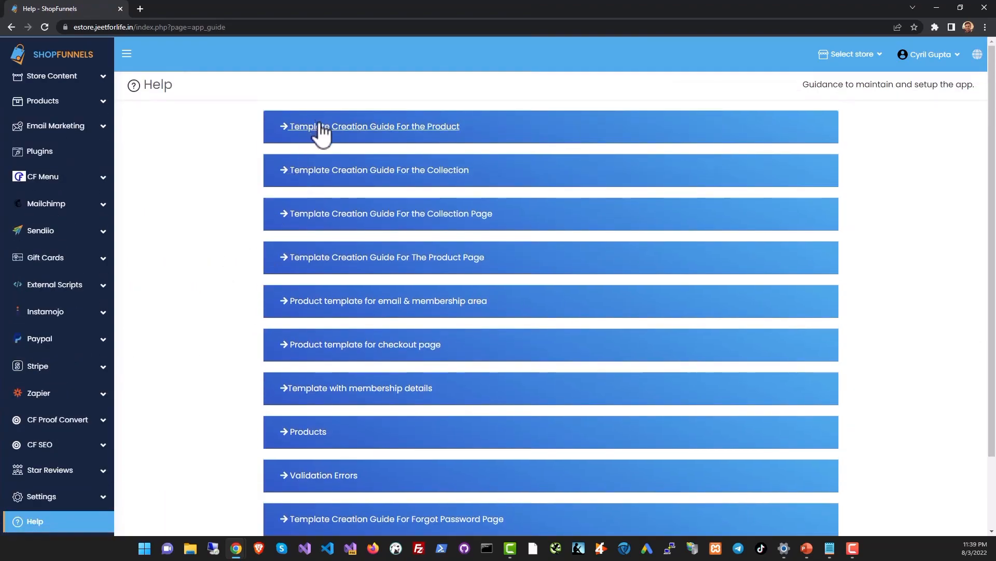
pyautogui.scroll(-2, 270, 187)
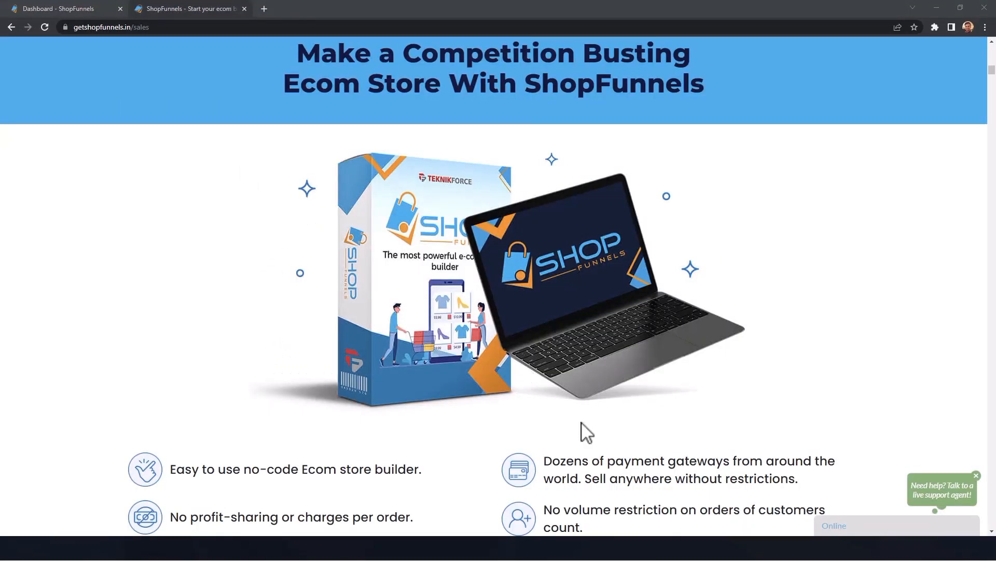
# Step: Read through the feature list on the ShopFunnels sales page, from the no-code store builder down to GDPR compliance and multiple stores
pyautogui.scroll(-2, 562, 396)
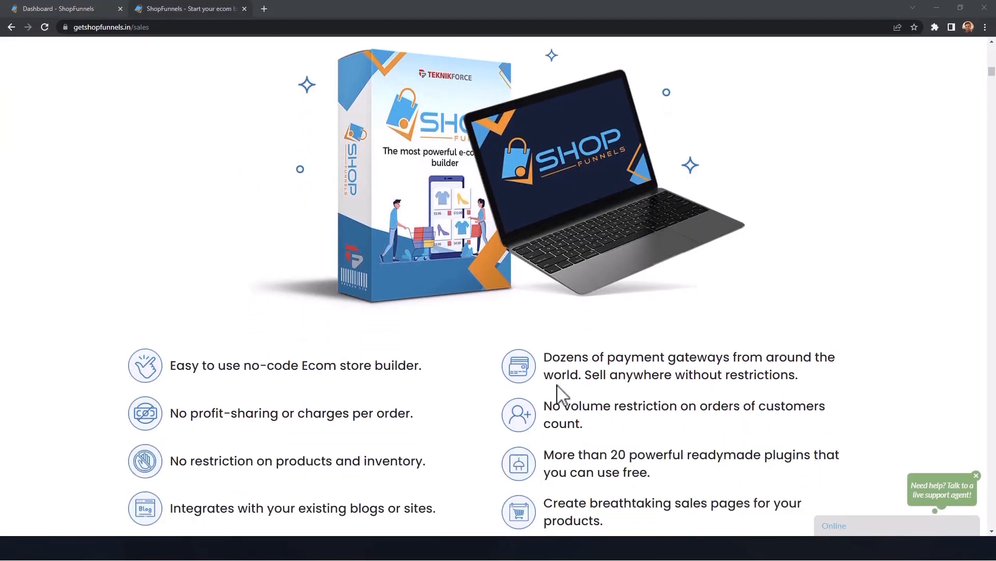
pyautogui.scroll(-3, 562, 395)
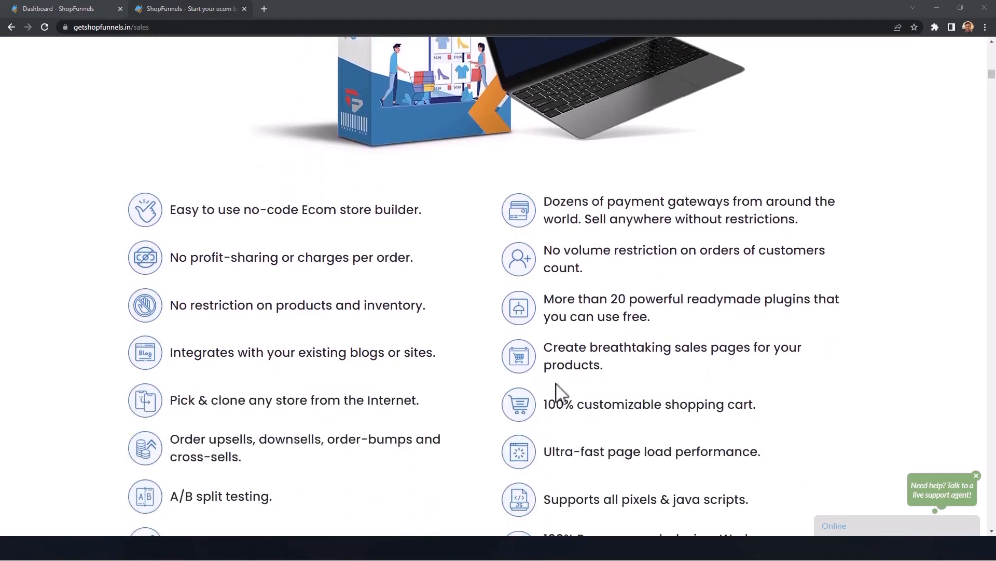
pyautogui.scroll(-1, 562, 393)
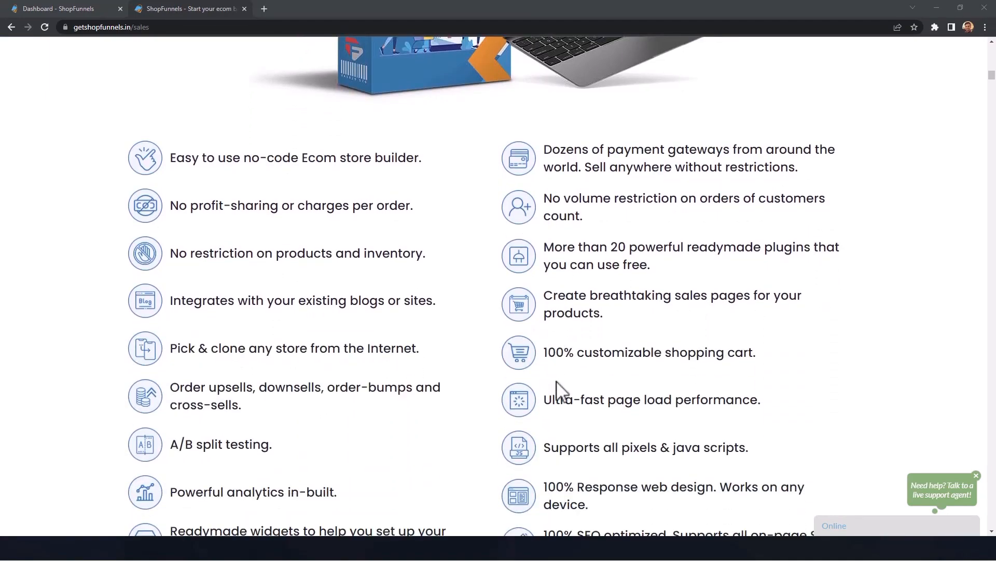
pyautogui.scroll(-2, 562, 395)
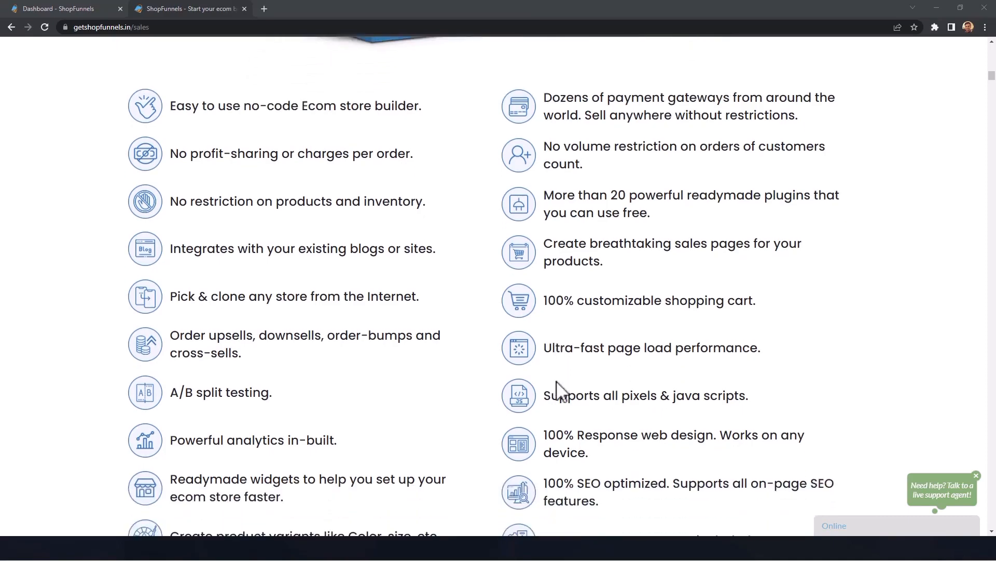
pyautogui.scroll(-1, 561, 395)
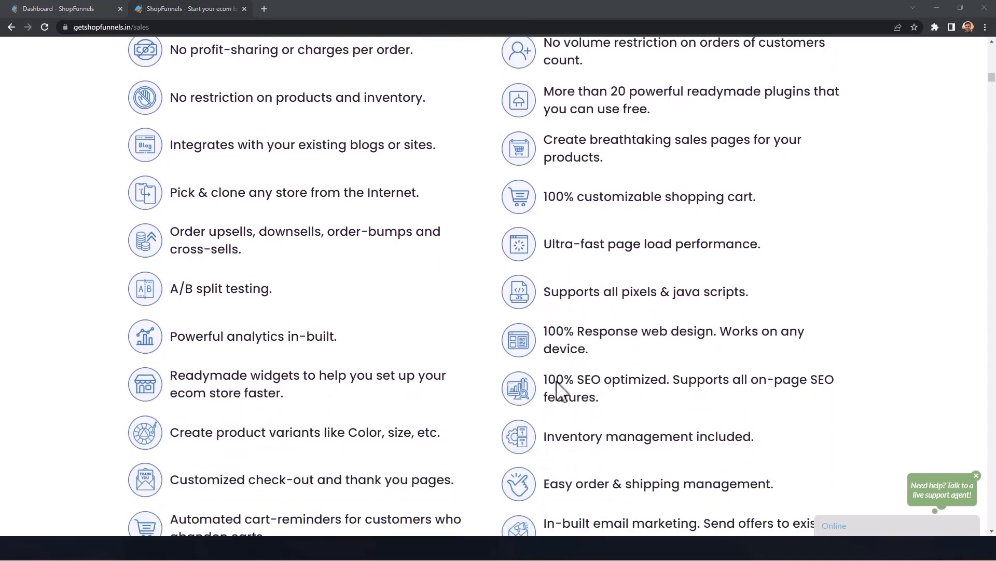
pyautogui.scroll(-2, 558, 389)
pyautogui.scroll(-3, 560, 381)
pyautogui.scroll(-3, 562, 379)
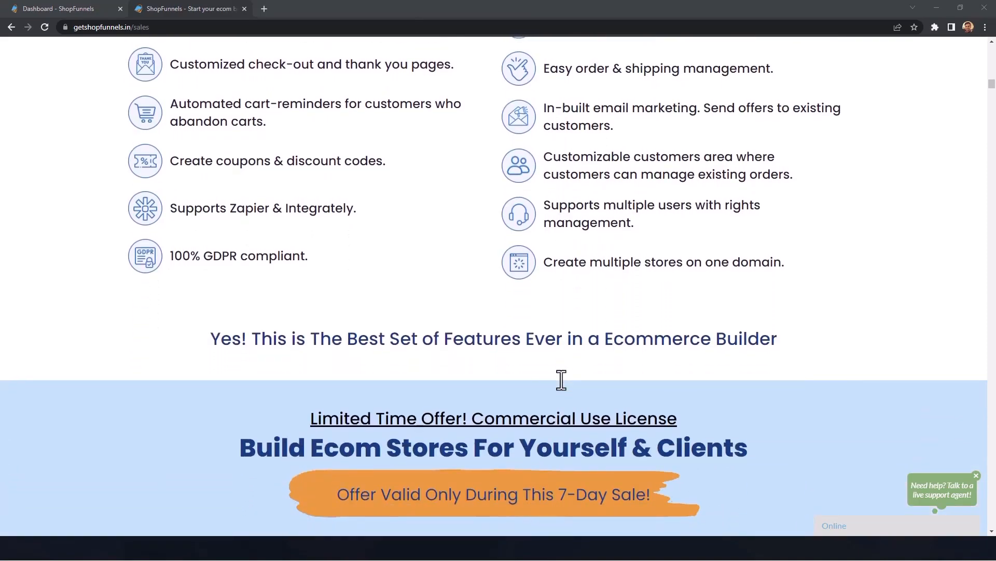
# Step: Examine the limited-time commercial license offer and the section on over-priced ecom builders on the ShopFunnels sales page
pyautogui.scroll(-1, 562, 373)
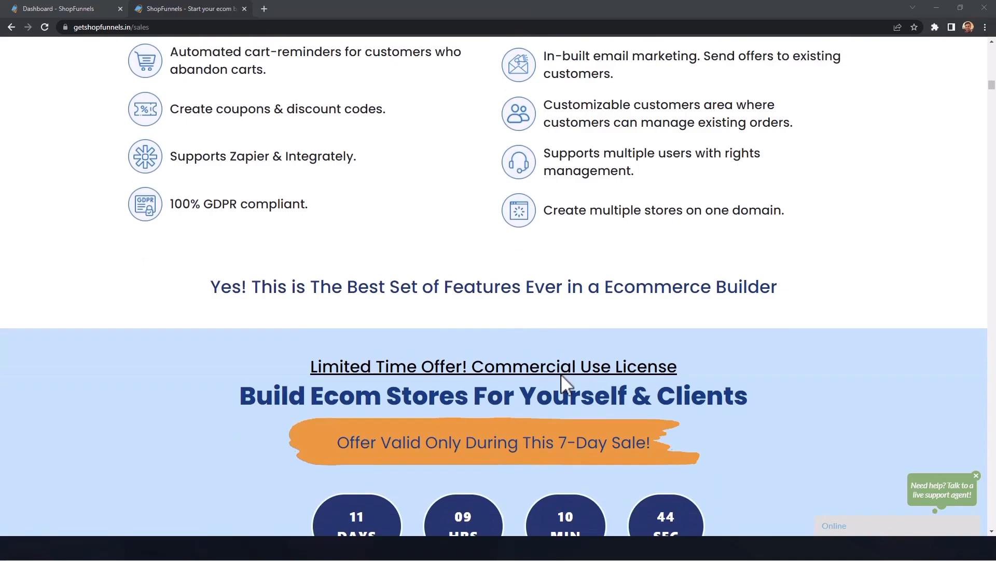
pyautogui.scroll(-2, 561, 375)
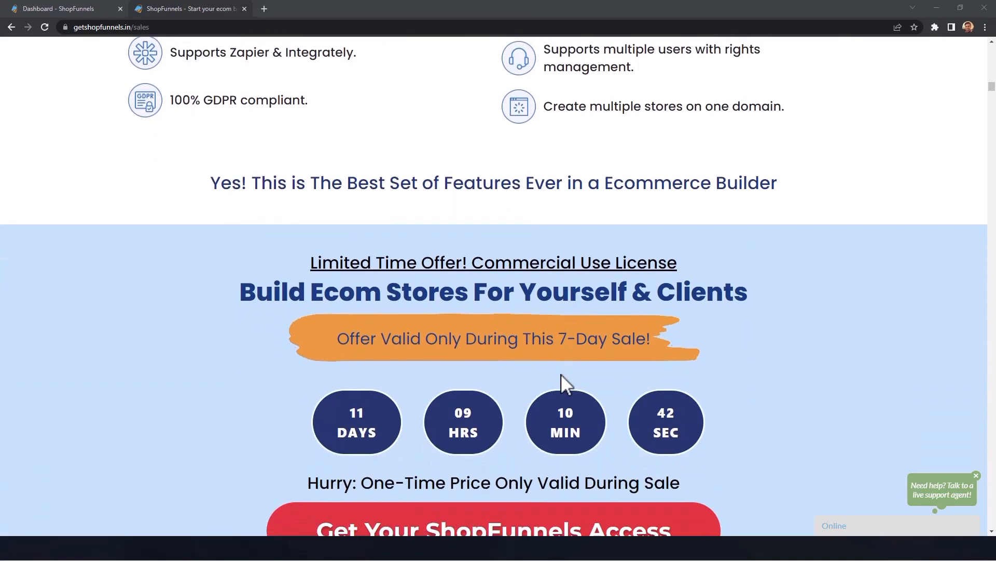
pyautogui.scroll(-8, 562, 373)
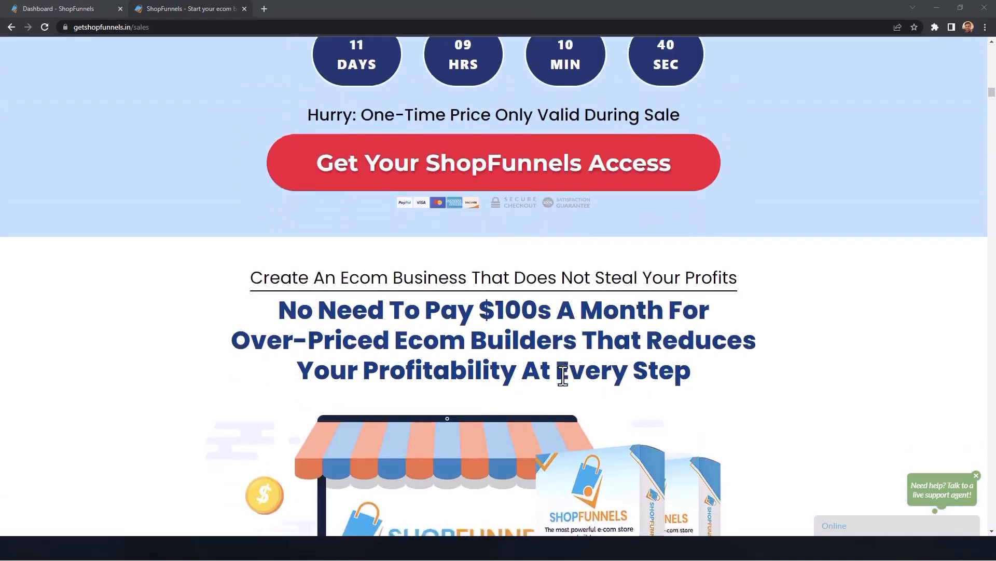
pyautogui.scroll(-2, 563, 375)
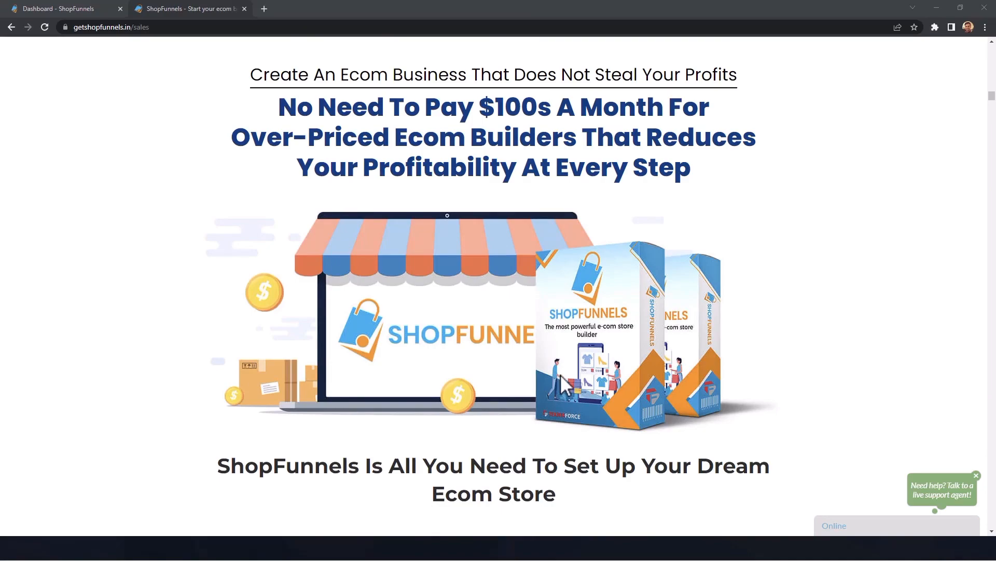
pyautogui.scroll(-1, 561, 375)
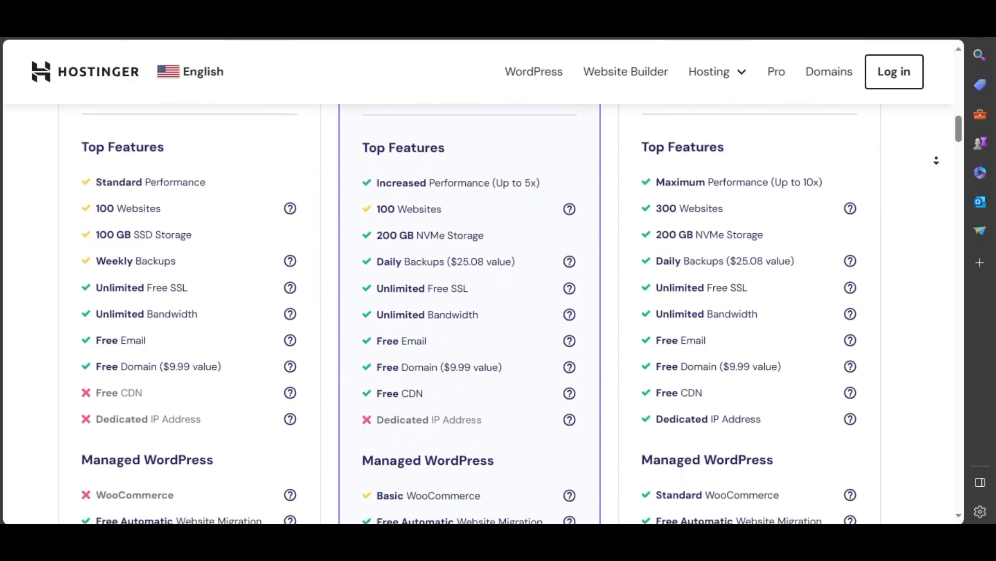
# Step: Review the hosting plan features on Hostinger's site and the order page for the Business Web Hosting plan
pyautogui.scroll(7, 522, 402)
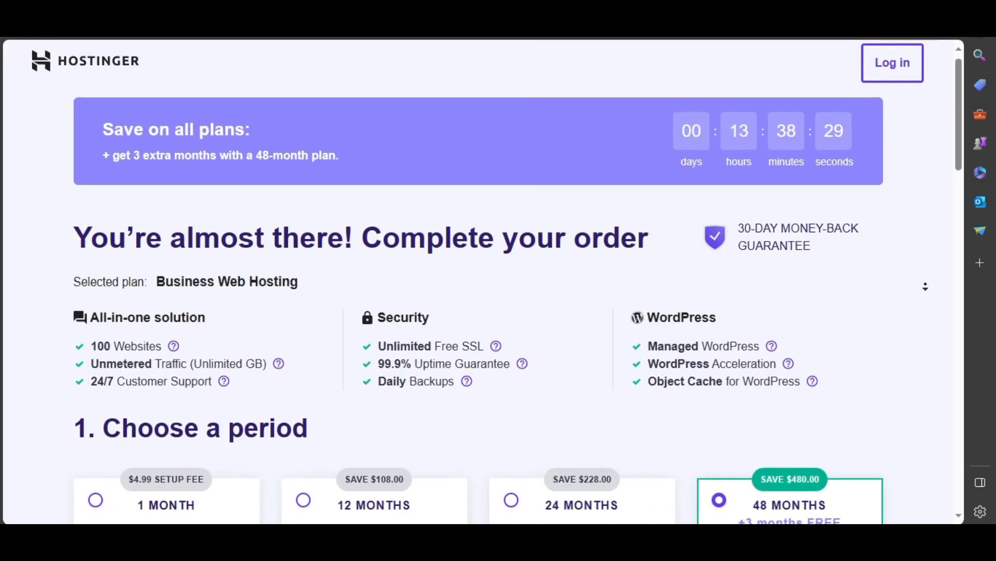
pyautogui.middleClick(925, 287)
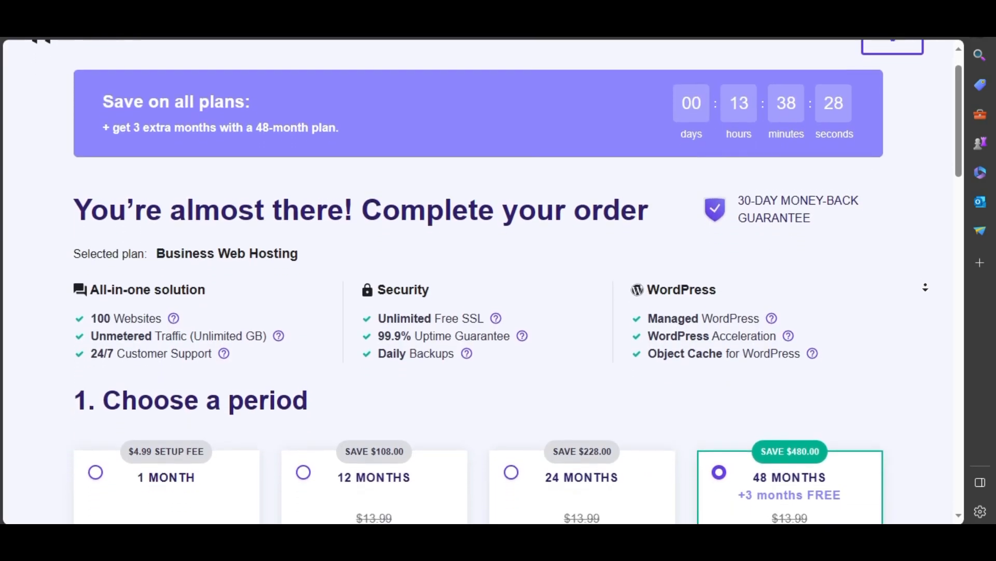